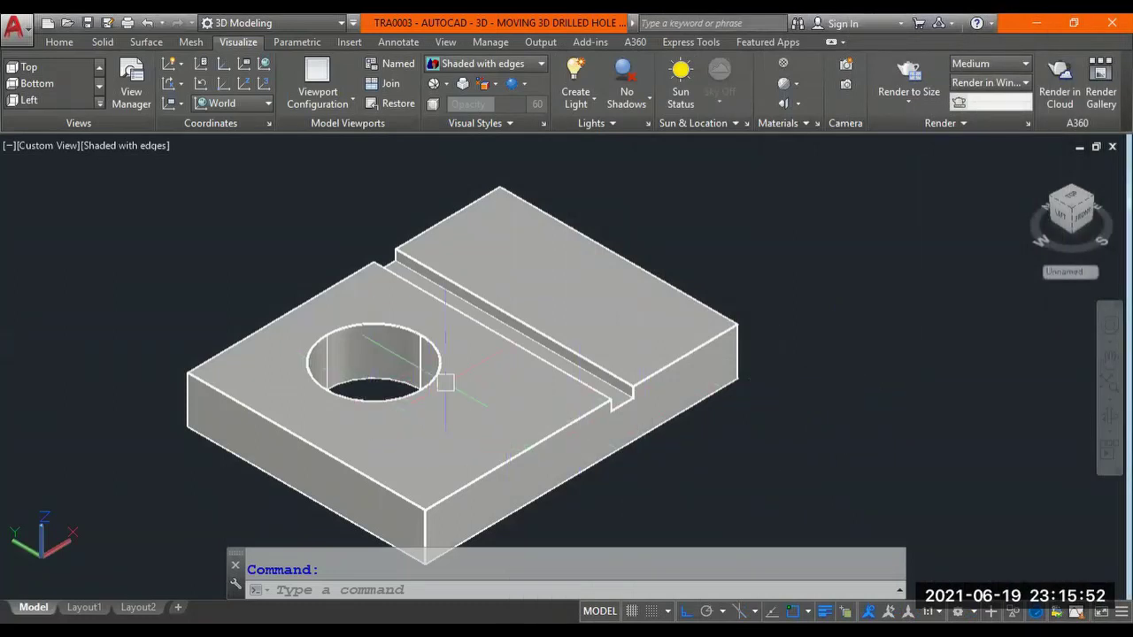
# Orbit and zoom around the existing plate to inspect it from different angles.
pyautogui.scroll(2, 446, 377)
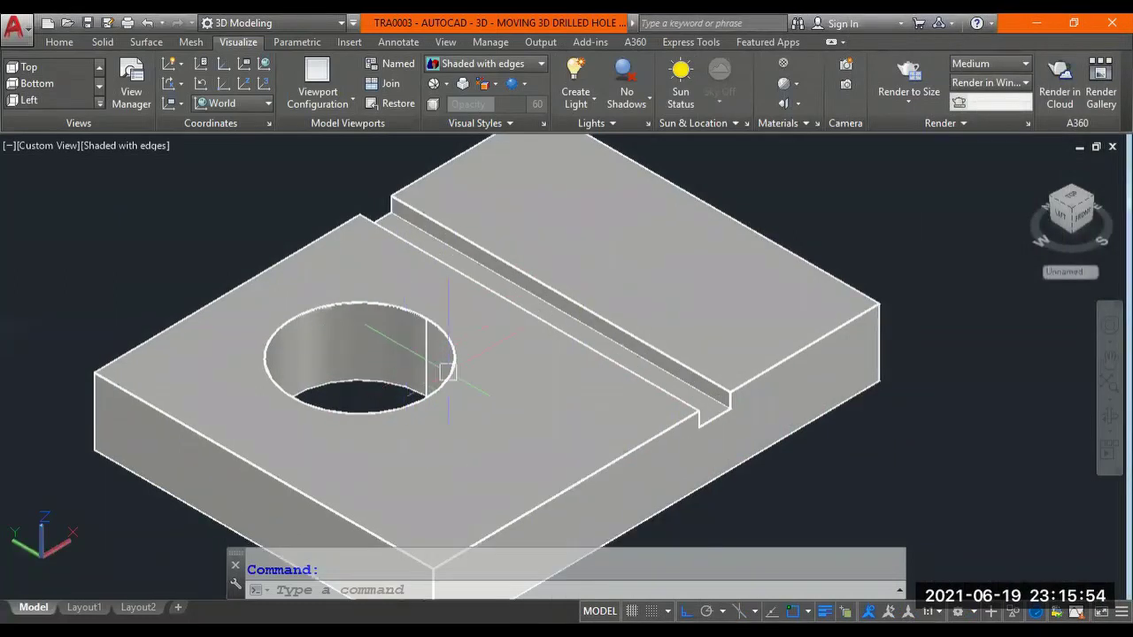
pyautogui.keyDown('shift'); pyautogui.moveTo(447, 372); pyautogui.dragTo(429, 354, button='middle'); pyautogui.keyUp('shift')
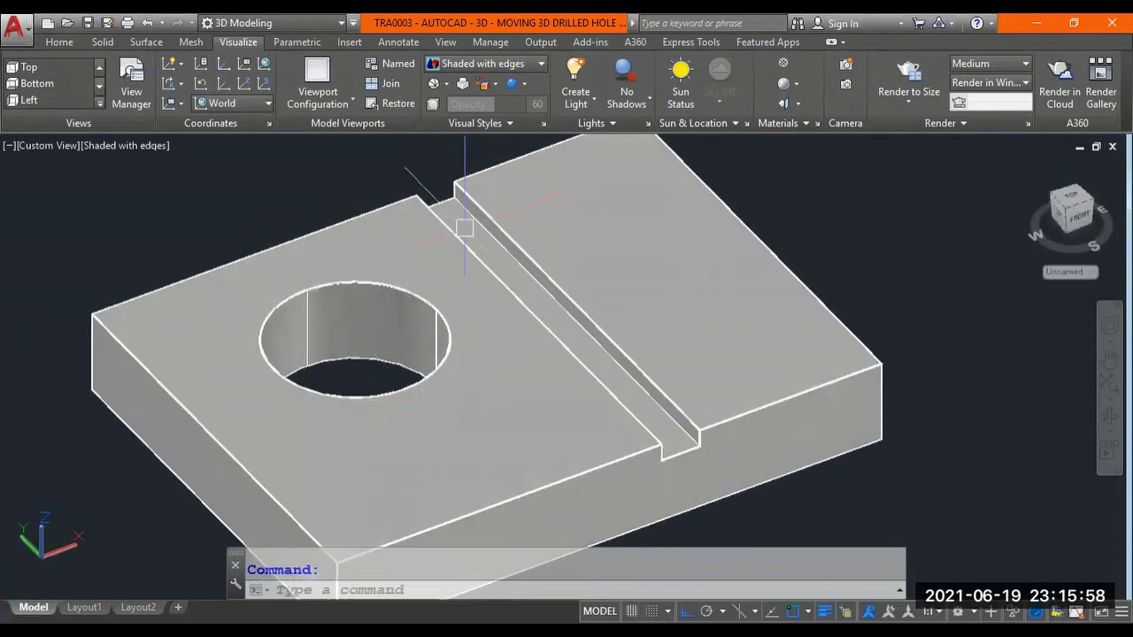
pyautogui.scroll(-2, 474, 358)
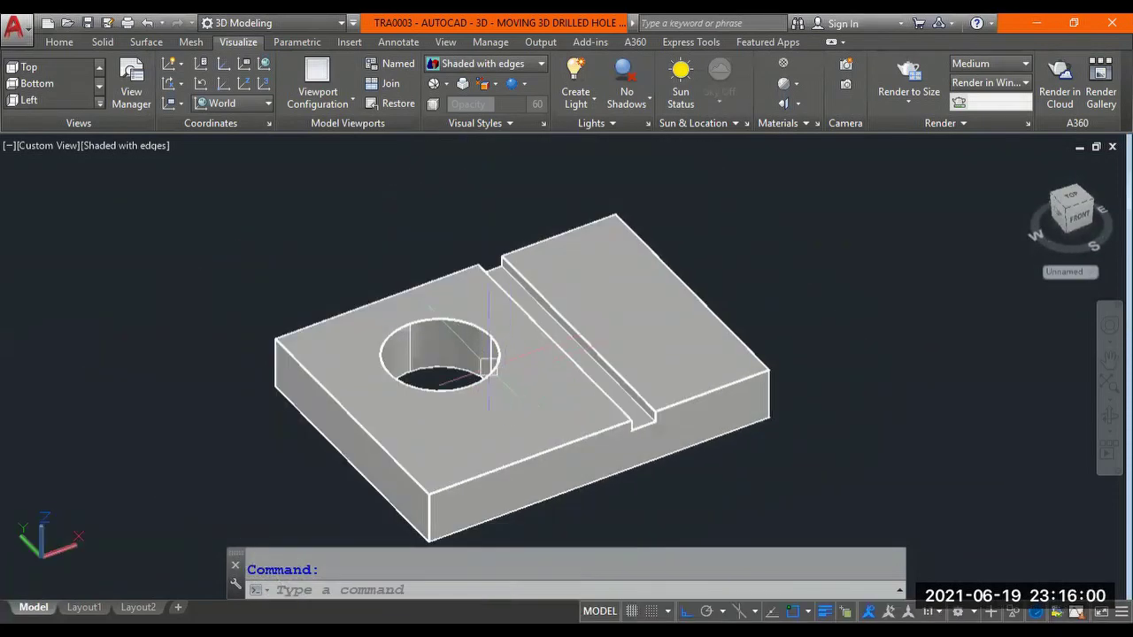
pyautogui.scroll(4, 476, 362)
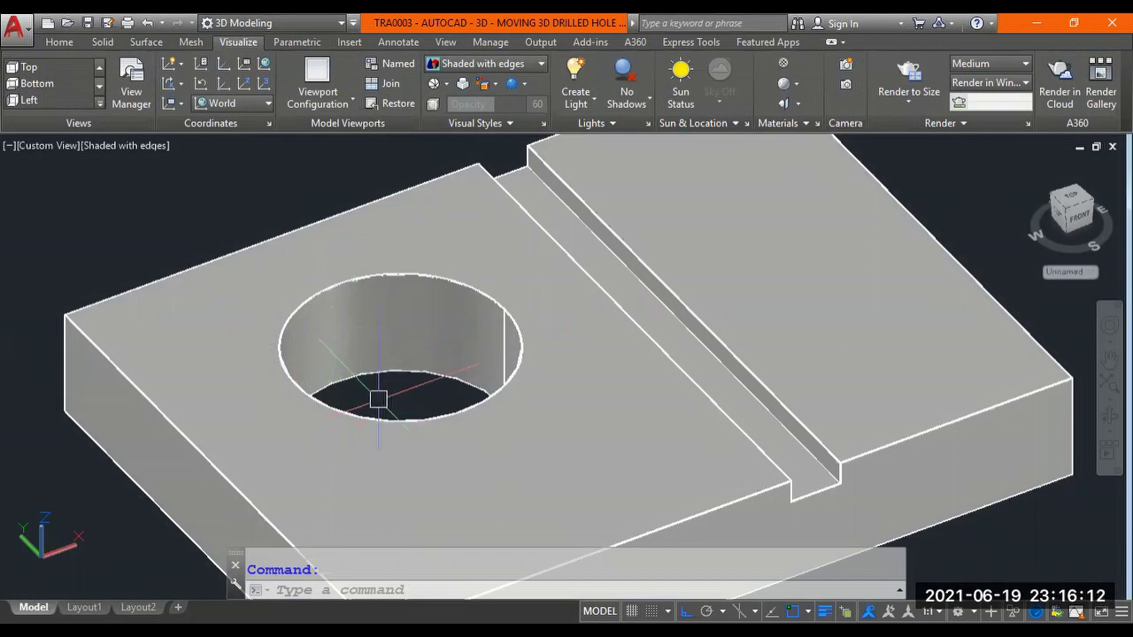
pyautogui.scroll(-2, 378, 399)
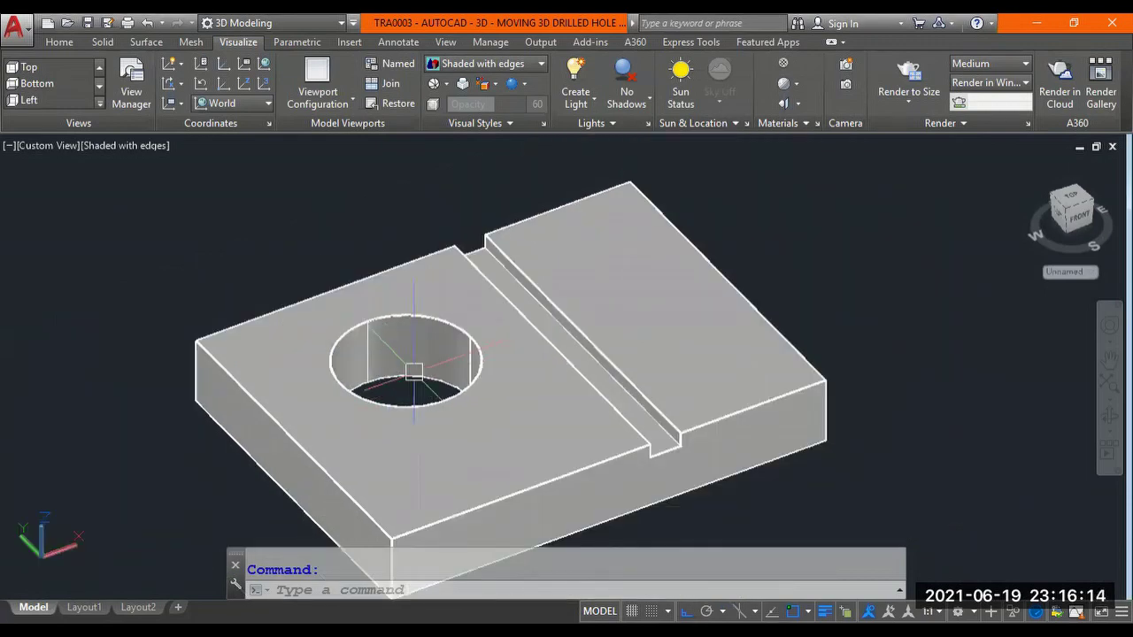
pyautogui.scroll(2, 467, 393)
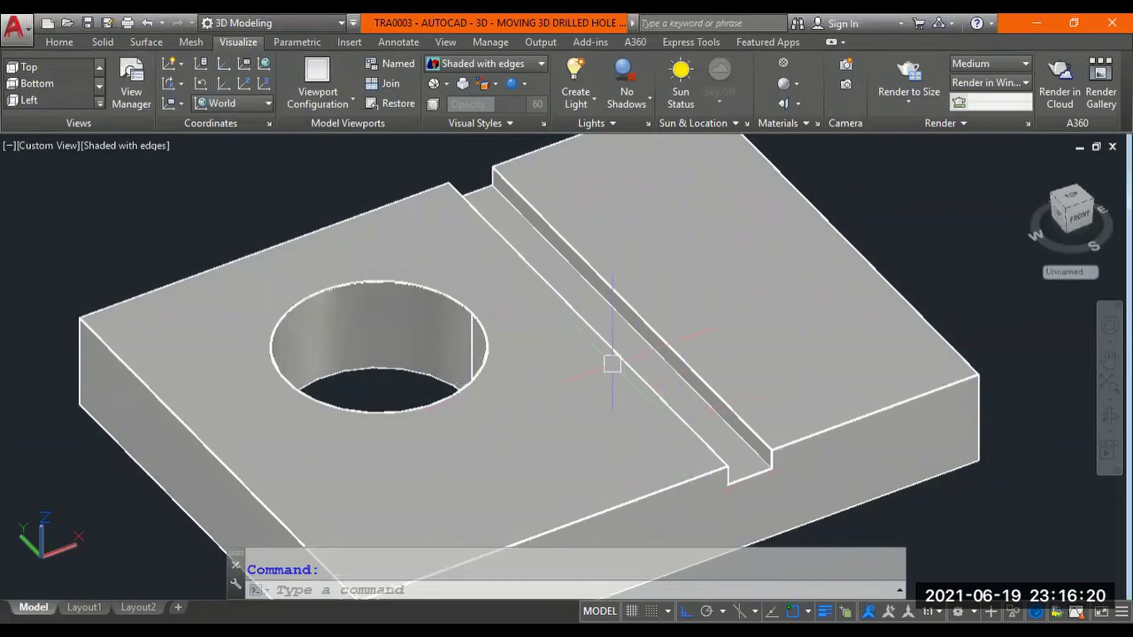
pyautogui.keyDown('shift'); pyautogui.moveTo(662, 392); pyautogui.dragTo(576, 369, button='middle'); pyautogui.keyUp('shift')
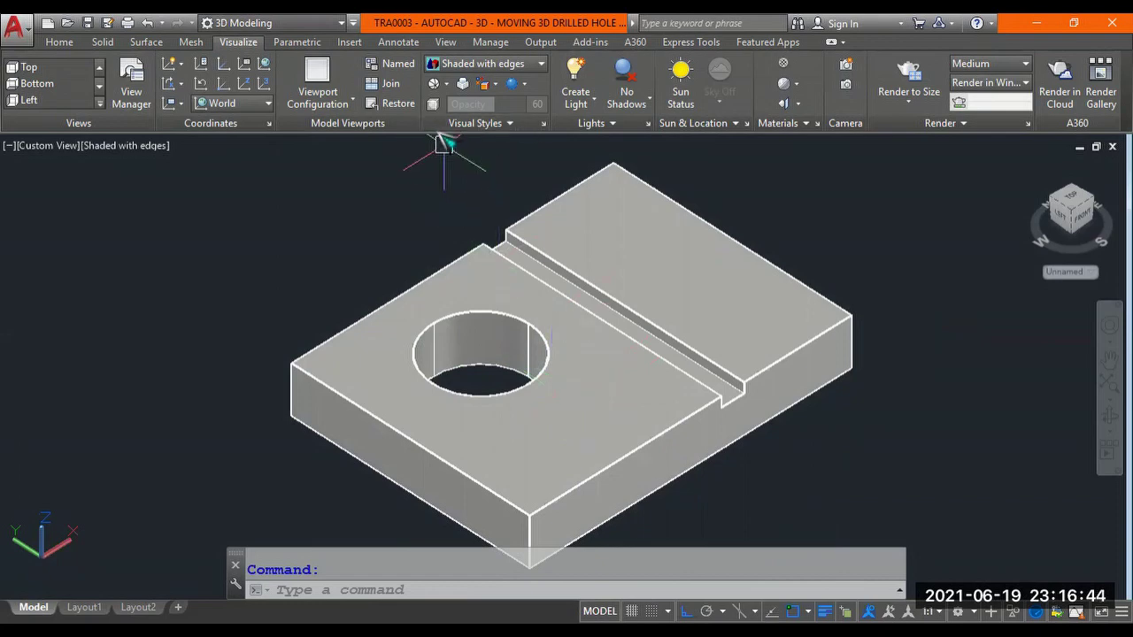
# Make BLANK AUTOCAD FILE.dwg the active drawing via View > Switch Windows.
pyautogui.click(446, 41)
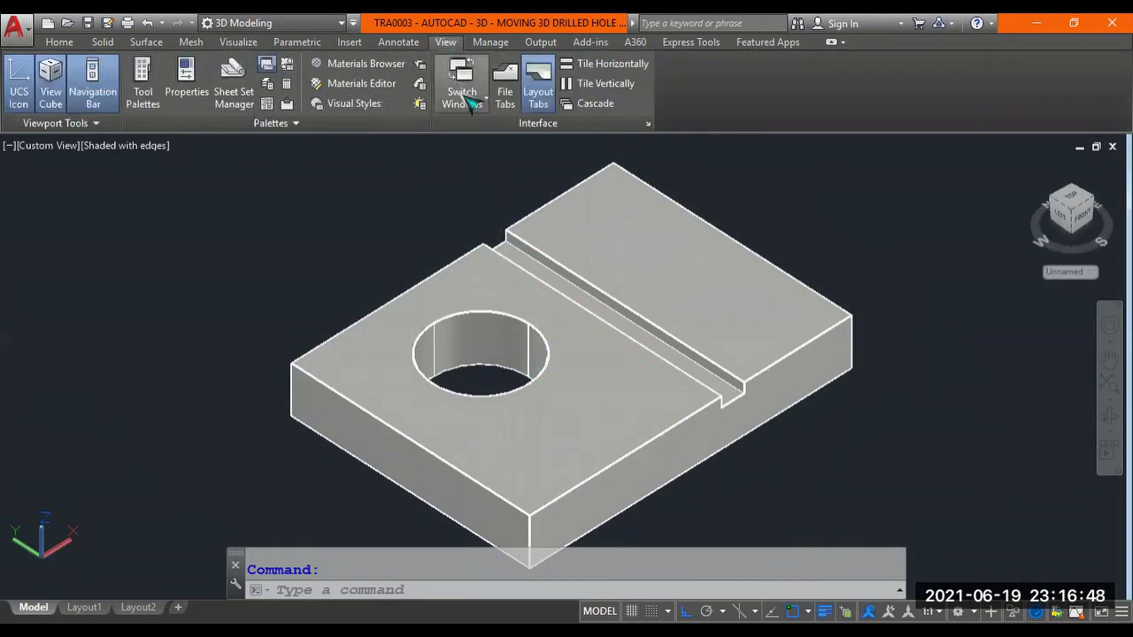
pyautogui.click(466, 99)
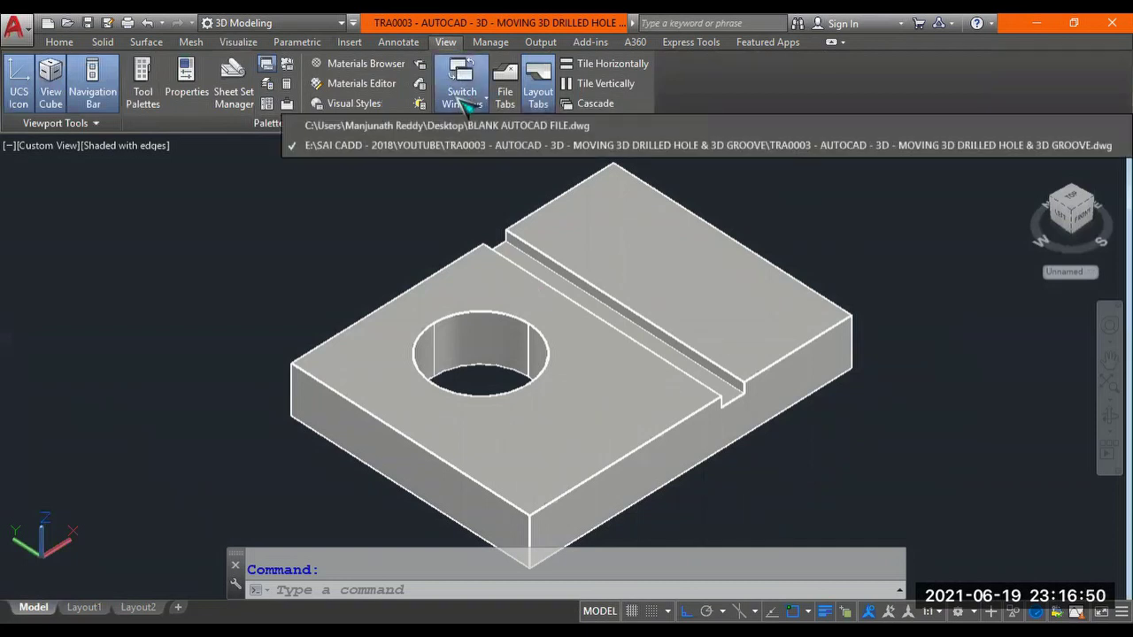
pyautogui.click(482, 126)
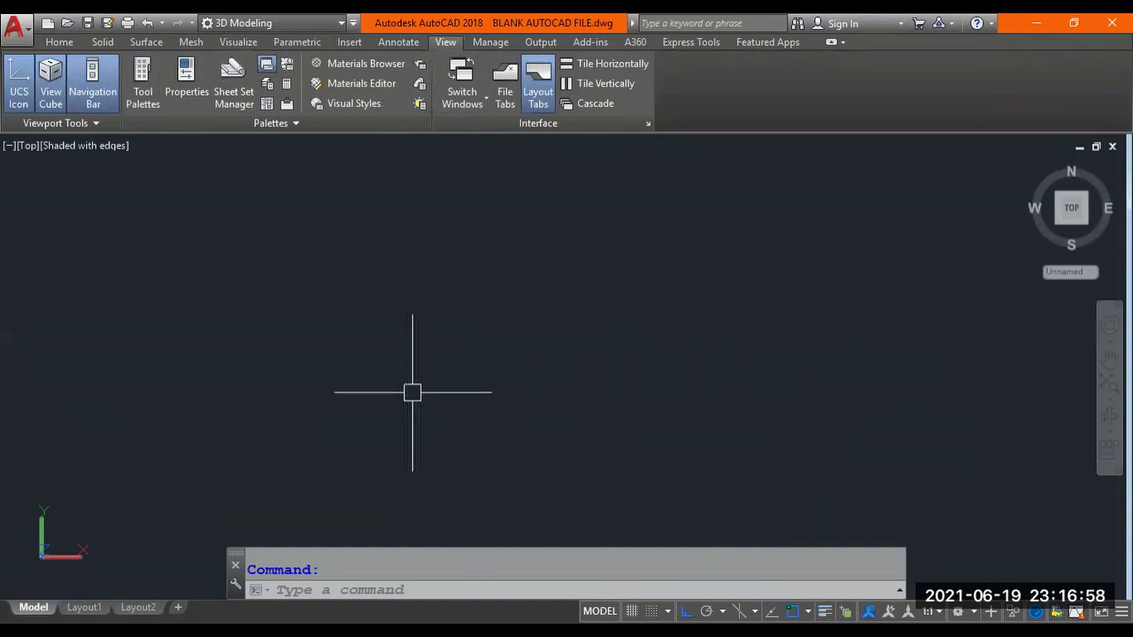
pyautogui.write('REC')
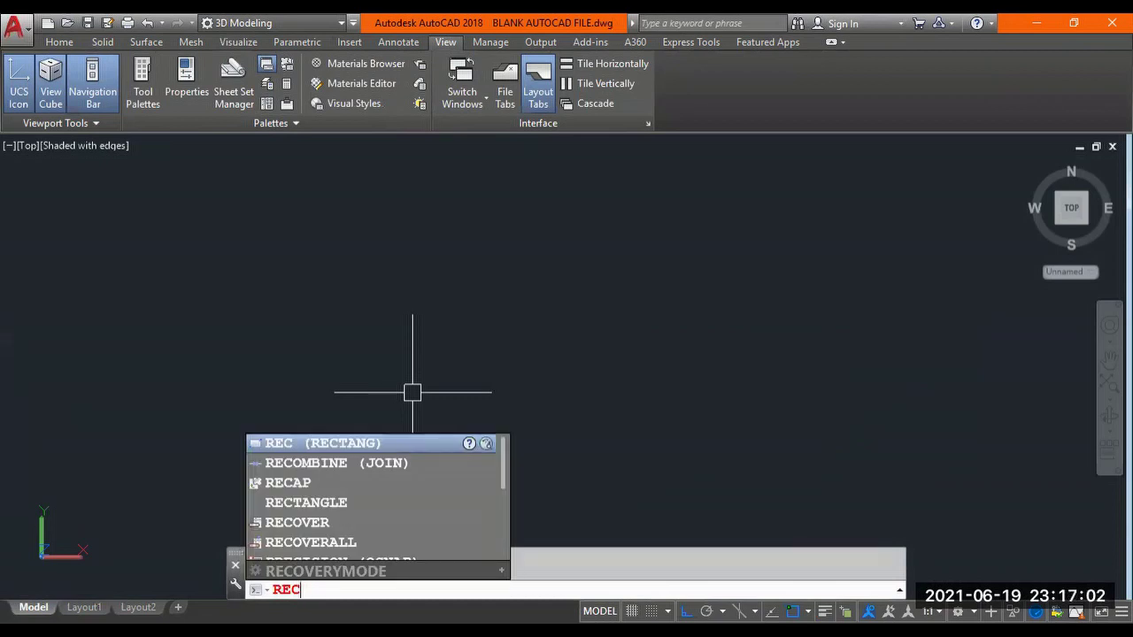
pyautogui.press('Return')
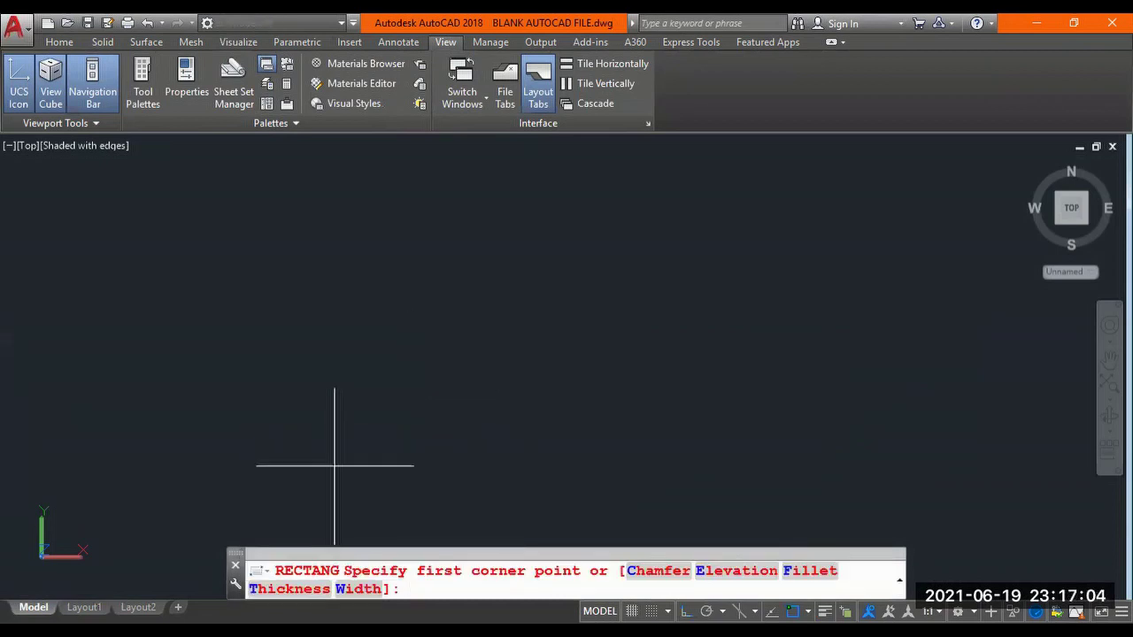
pyautogui.click(335, 466)
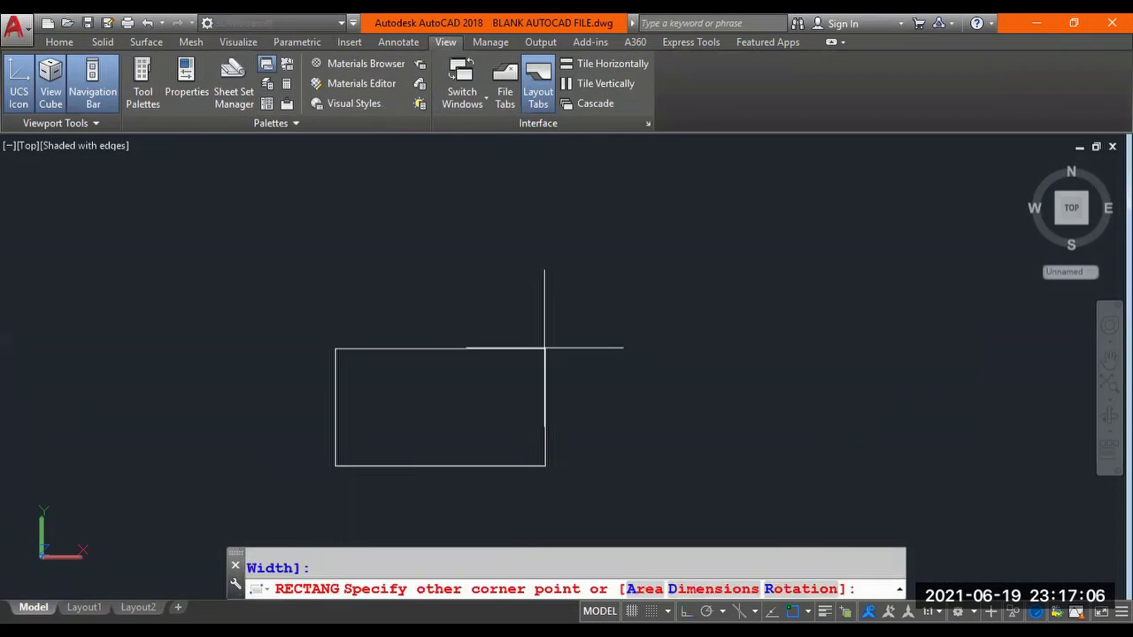
pyautogui.write('@100,75')
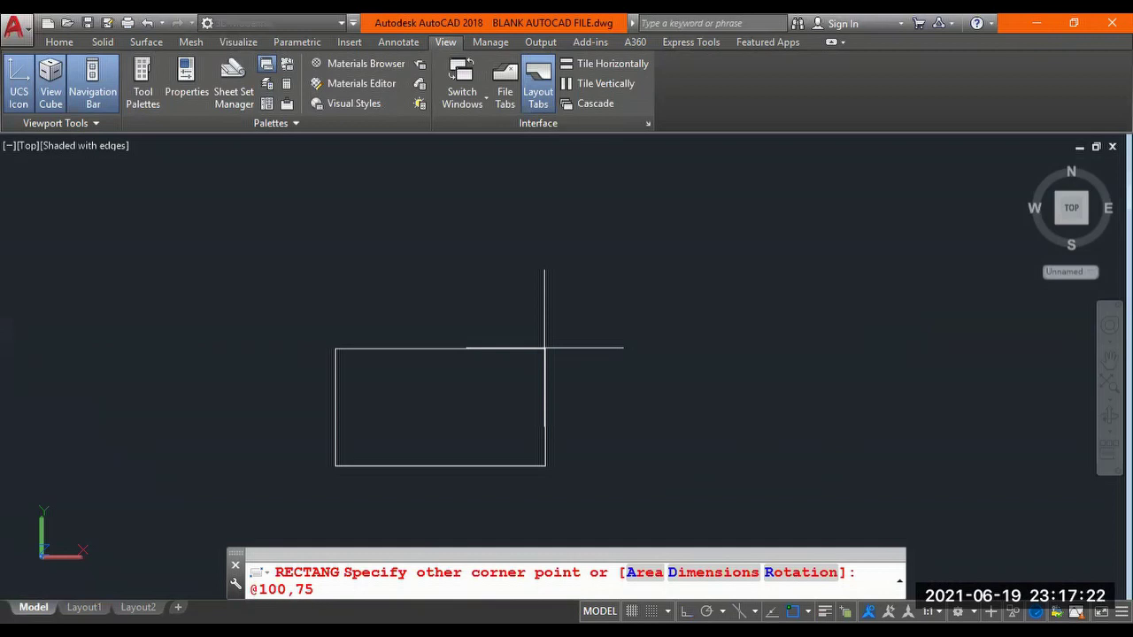
pyautogui.press('Return')
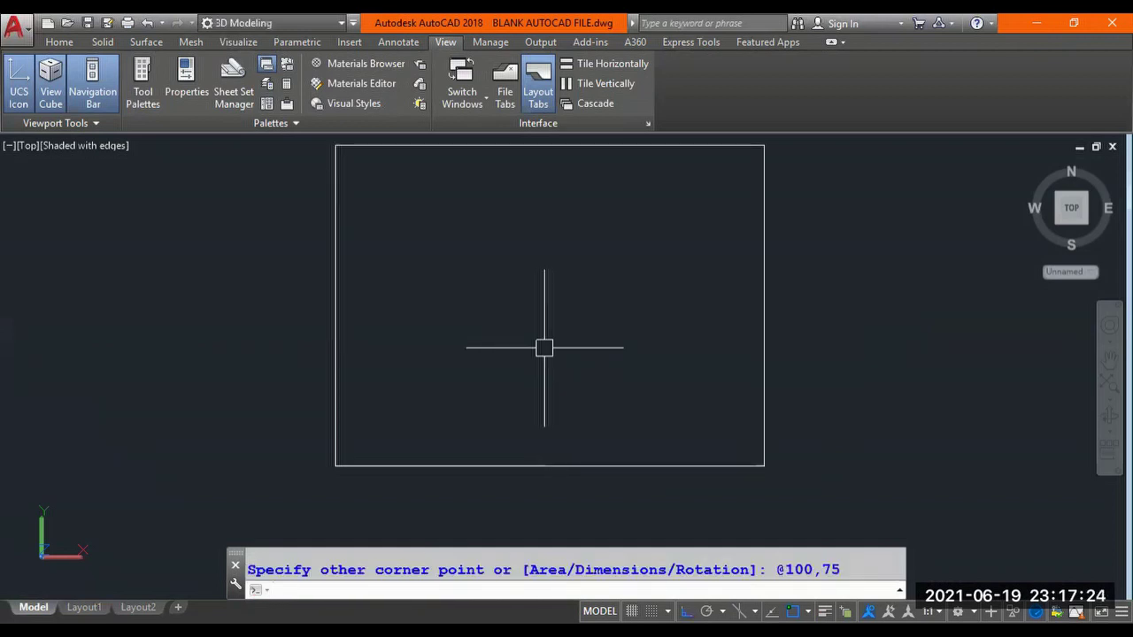
pyautogui.moveTo(544, 347); pyautogui.dragTo(441, 363, button='middle')
pyautogui.scroll(-2, 552, 369)
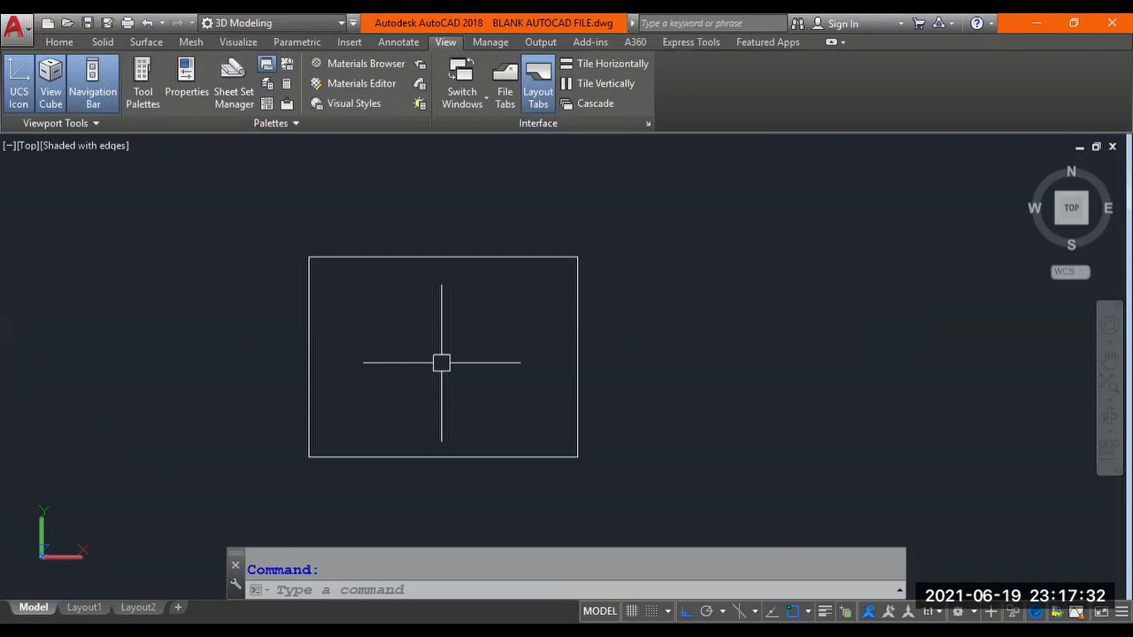
# Draw a radius-12 circle centred in the left part of the rectangle.
pyautogui.write('CIRCLE')
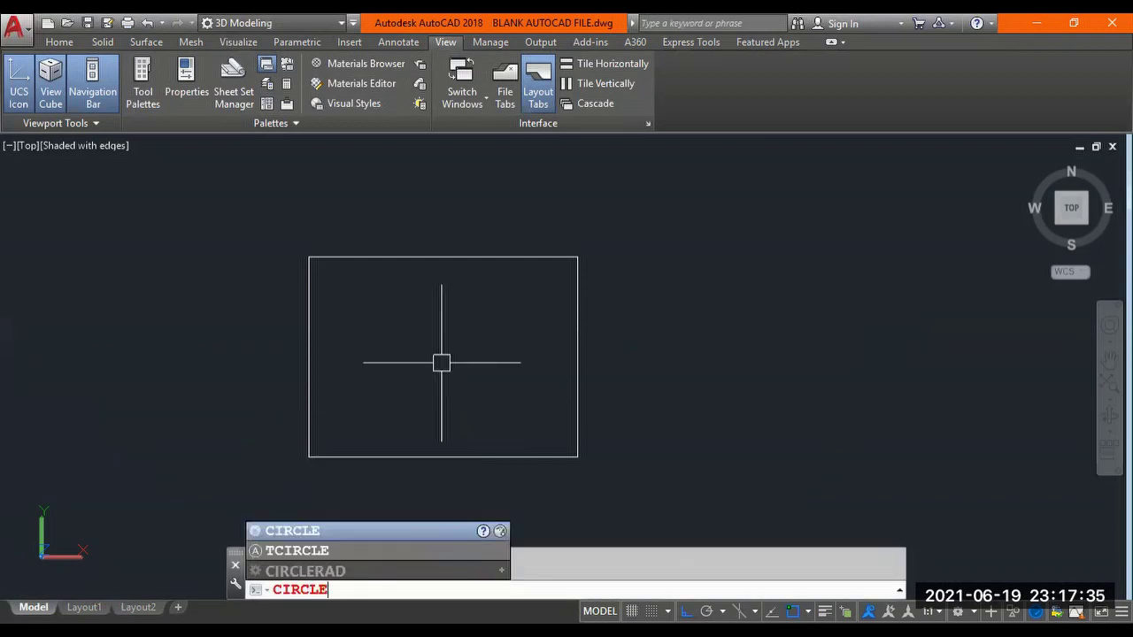
pyautogui.press('Return')
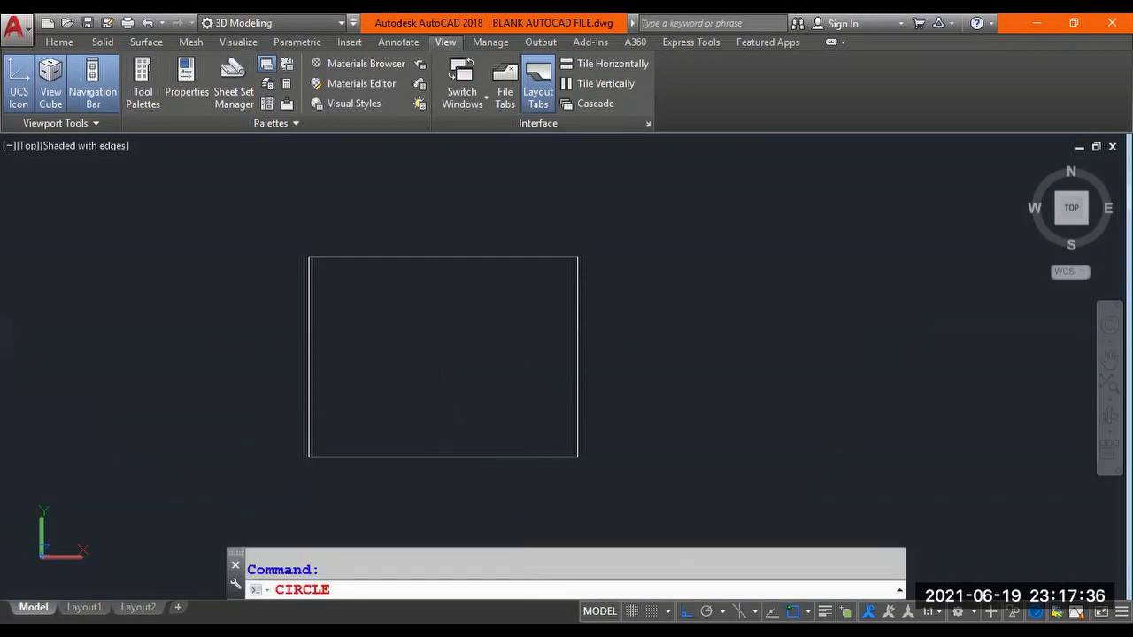
pyautogui.click(370, 358)
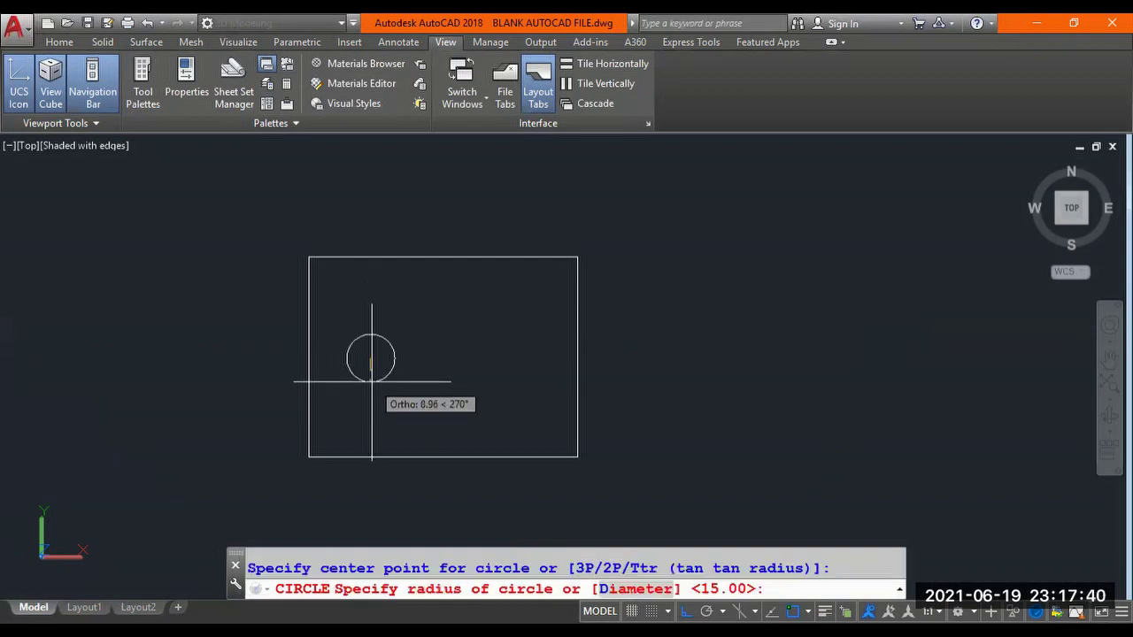
pyautogui.write('12')
pyautogui.press('Return')
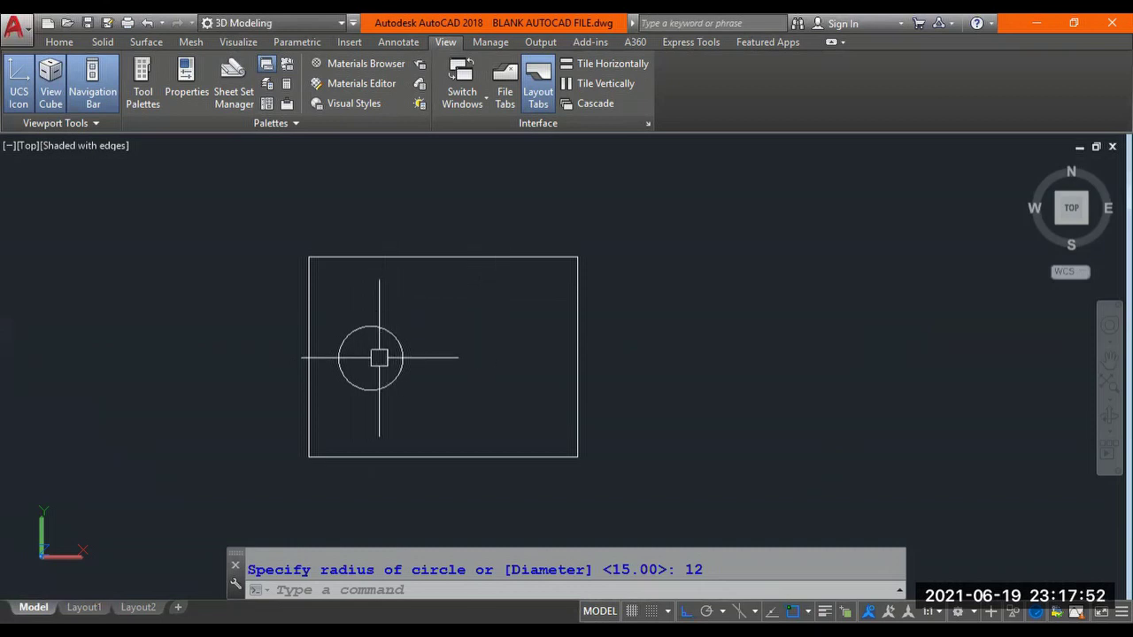
# Draw a narrow vertical rectangle from above the outline's top edge to below its bottom, near the right side.
pyautogui.write('REC')
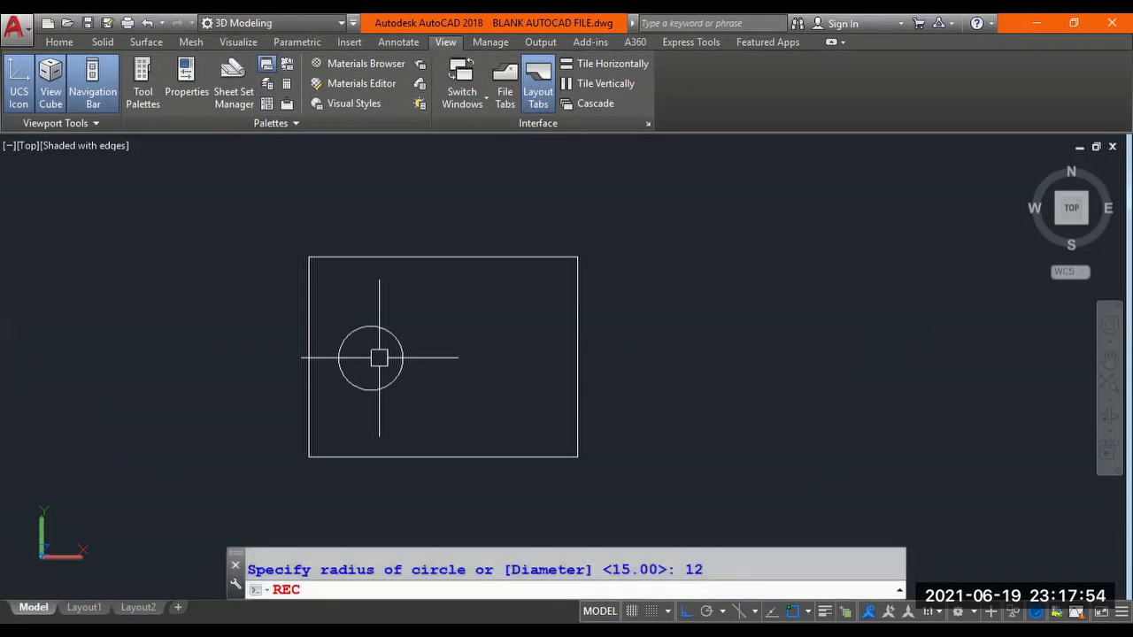
pyautogui.write('TANG')
pyautogui.press('Return')
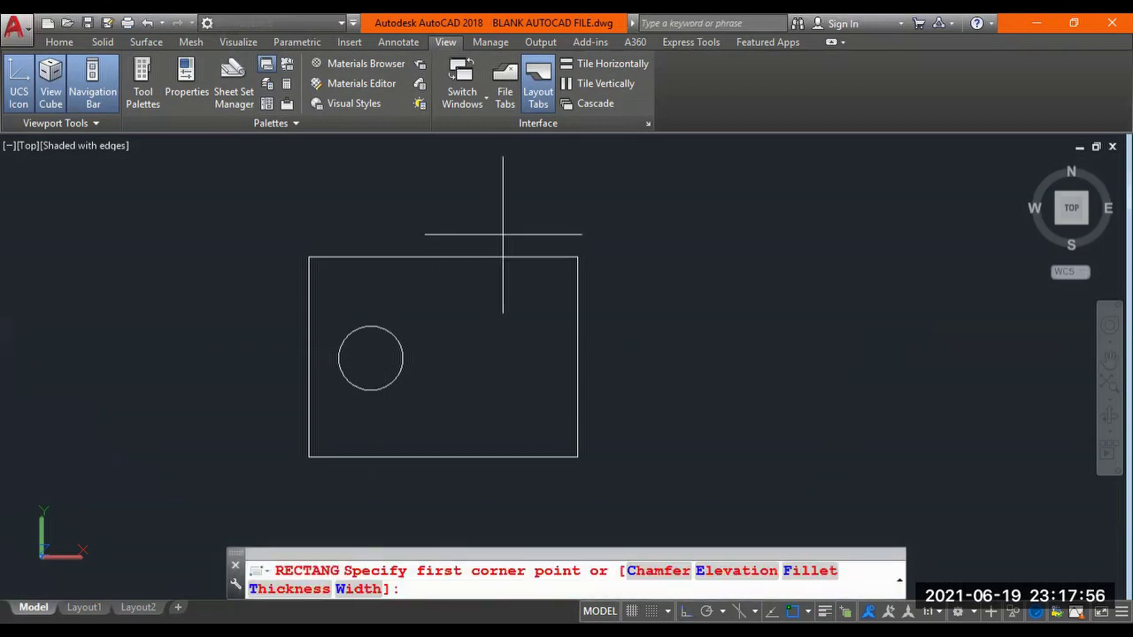
pyautogui.click(503, 235)
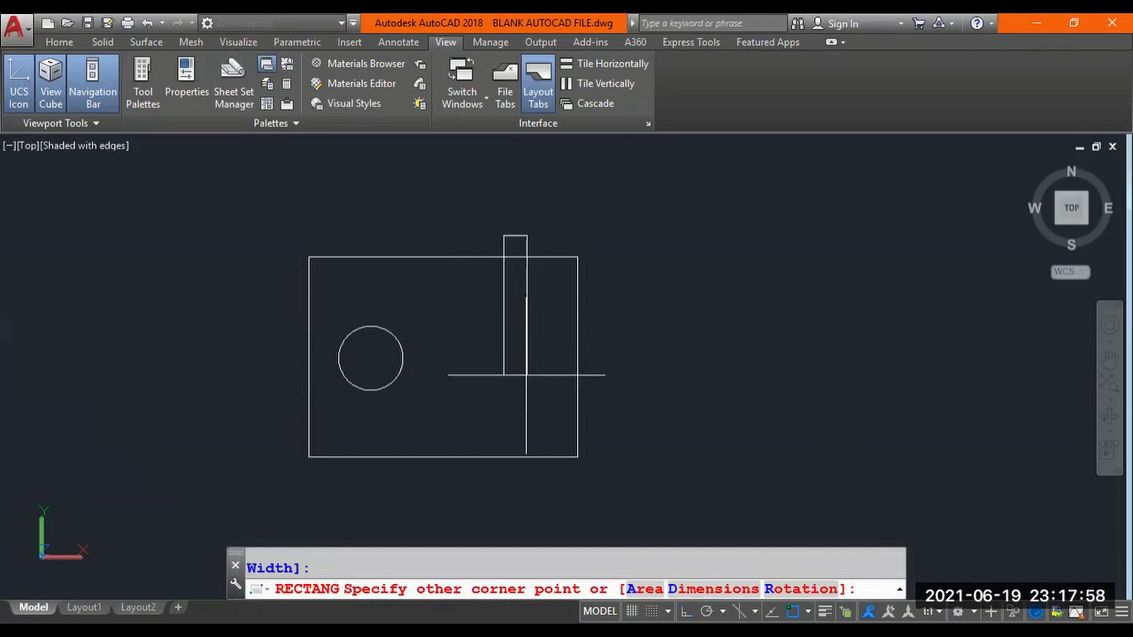
pyautogui.click(529, 472)
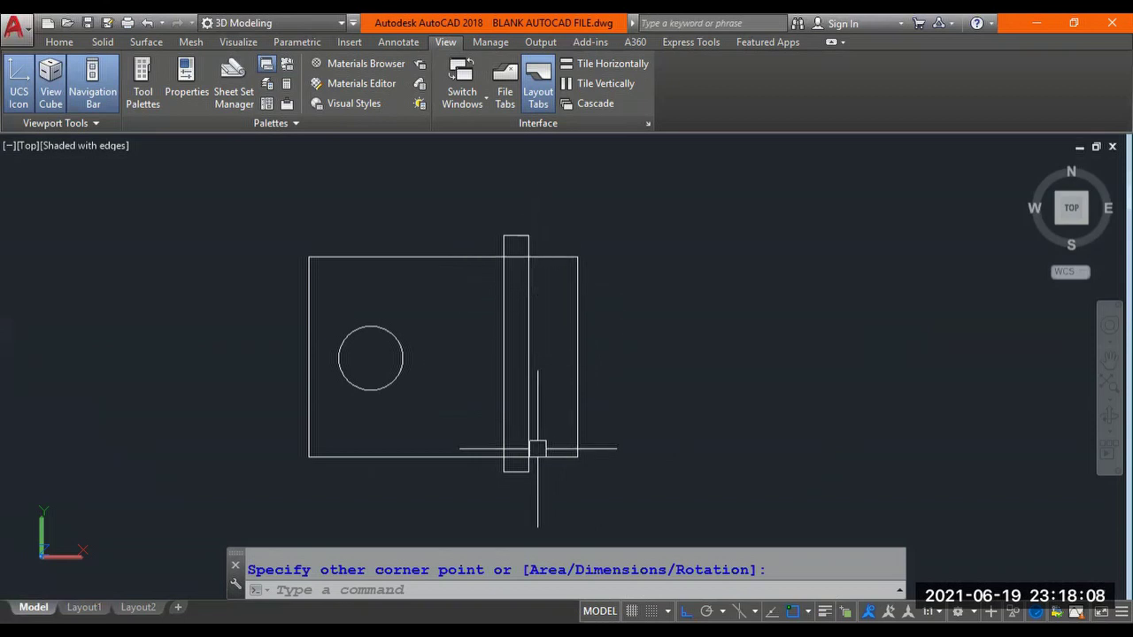
# Recentre the view, then select both rectangles and clear the selection.
pyautogui.moveTo(525, 409)
pyautogui.mouseDown(button='middle')
pyautogui.moveTo(420, 413)
pyautogui.moveTo(607, 408)
pyautogui.mouseUp(button='middle')
pyautogui.press('Escape')
pyautogui.scroll(3, 605, 369)
pyautogui.scroll(-2, 607, 369)
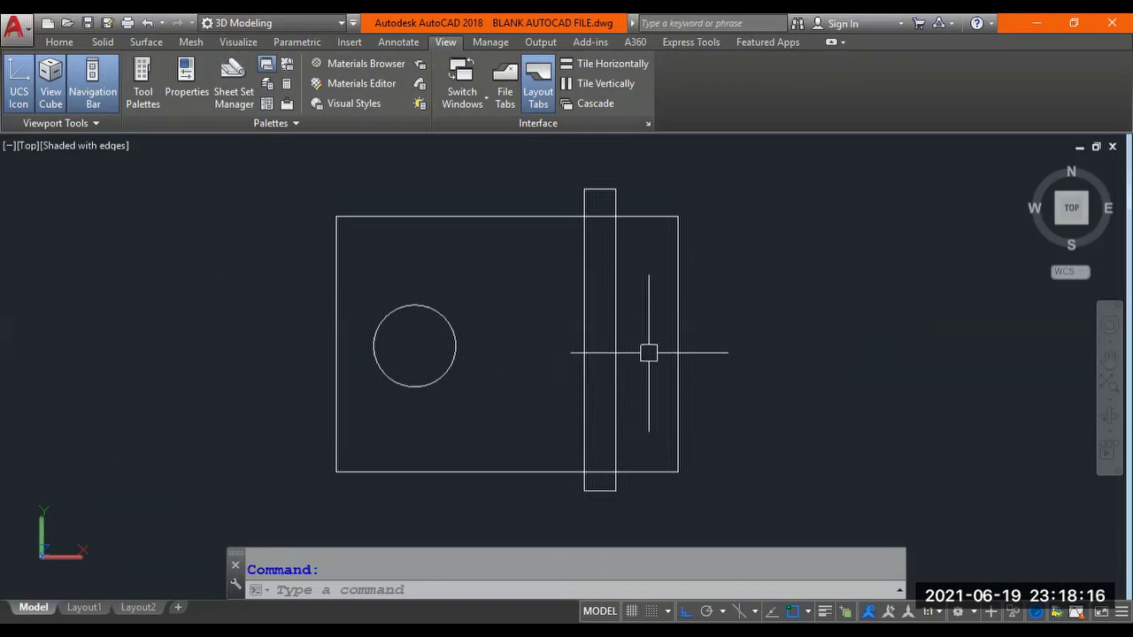
pyautogui.click(674, 319)
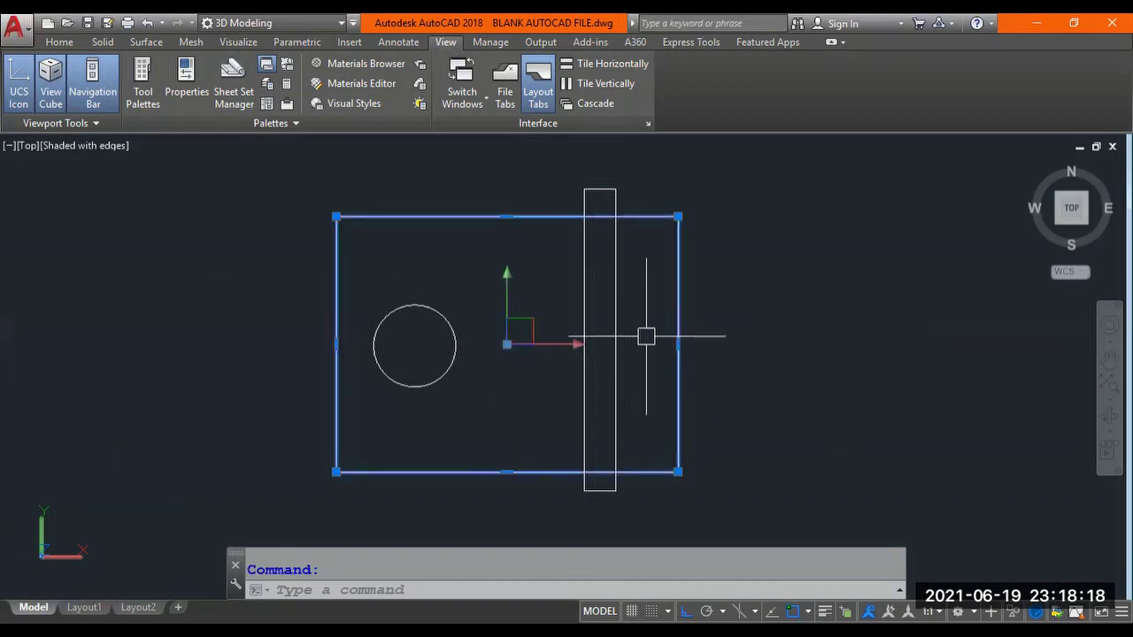
pyautogui.click(615, 363)
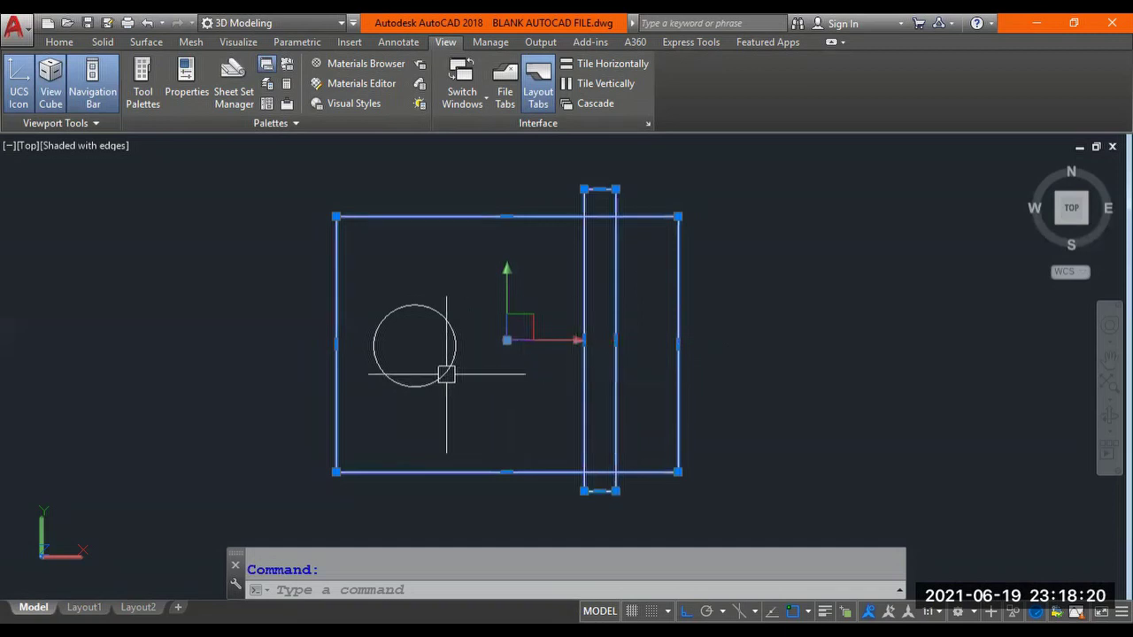
pyautogui.press('Escape')
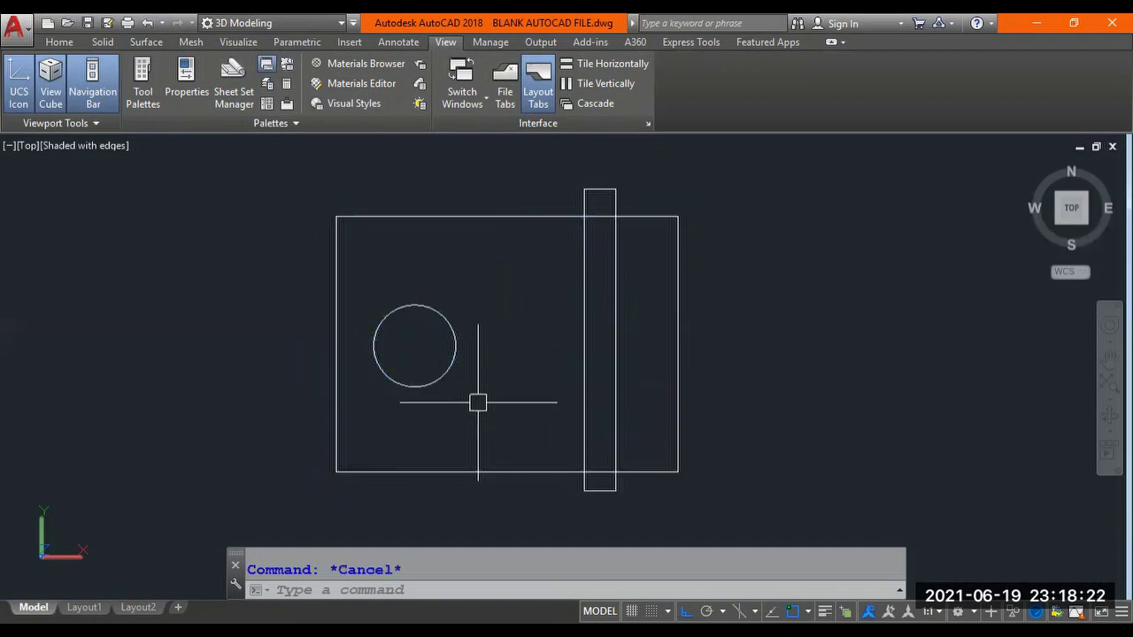
pyautogui.scroll(-2, 478, 399)
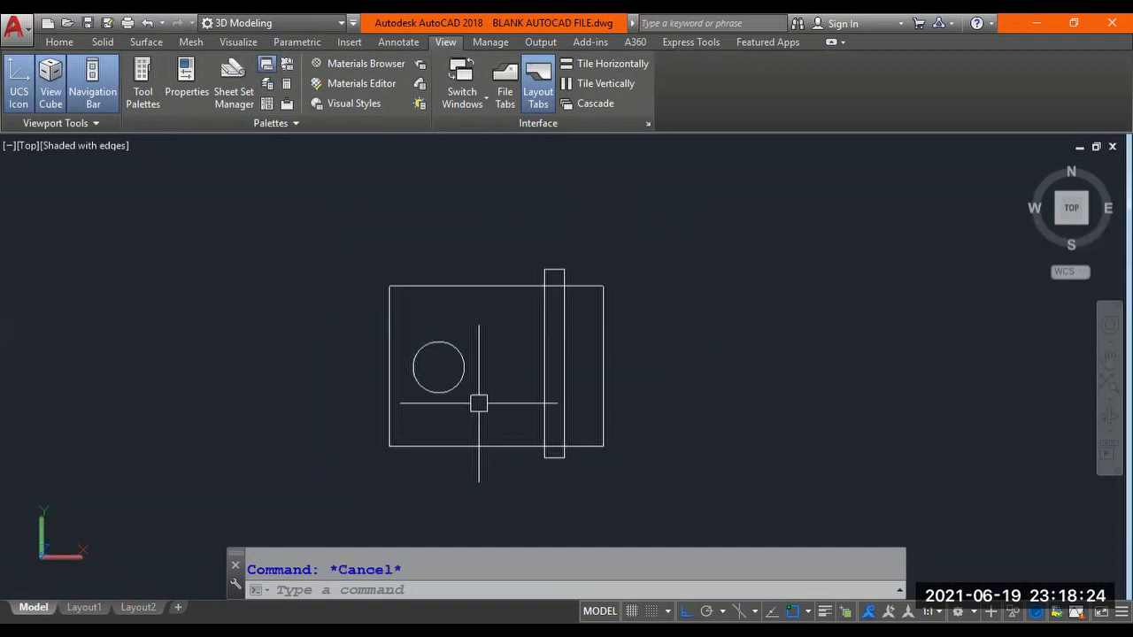
# Copy the rectangle, hole circle and bar to the right of the original plate.
pyautogui.write('COPY')
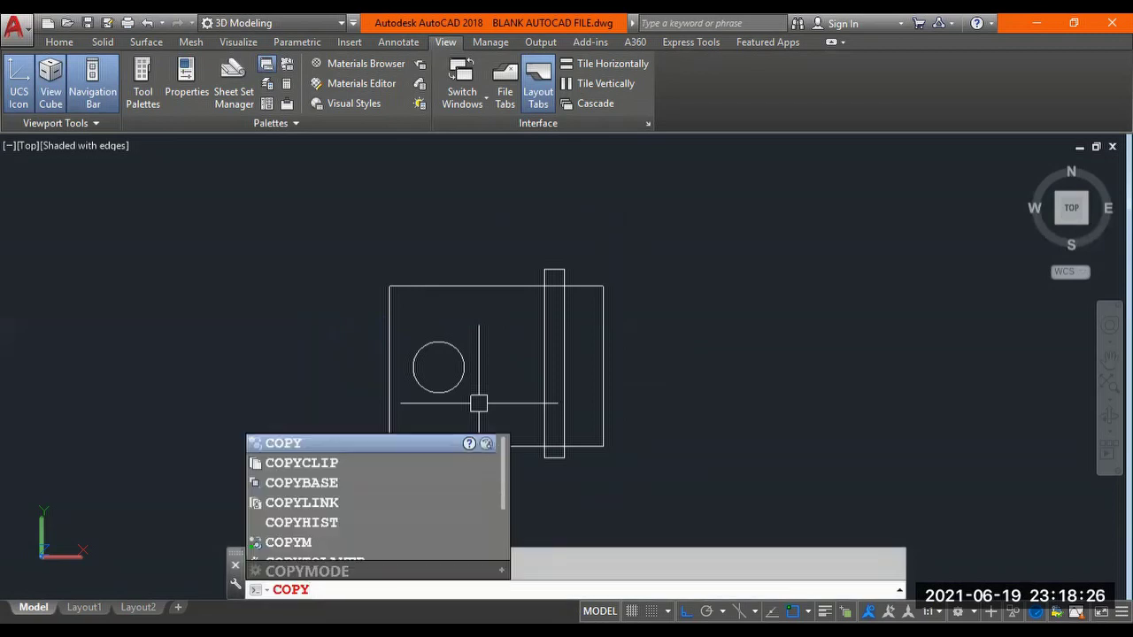
pyautogui.press('Return')
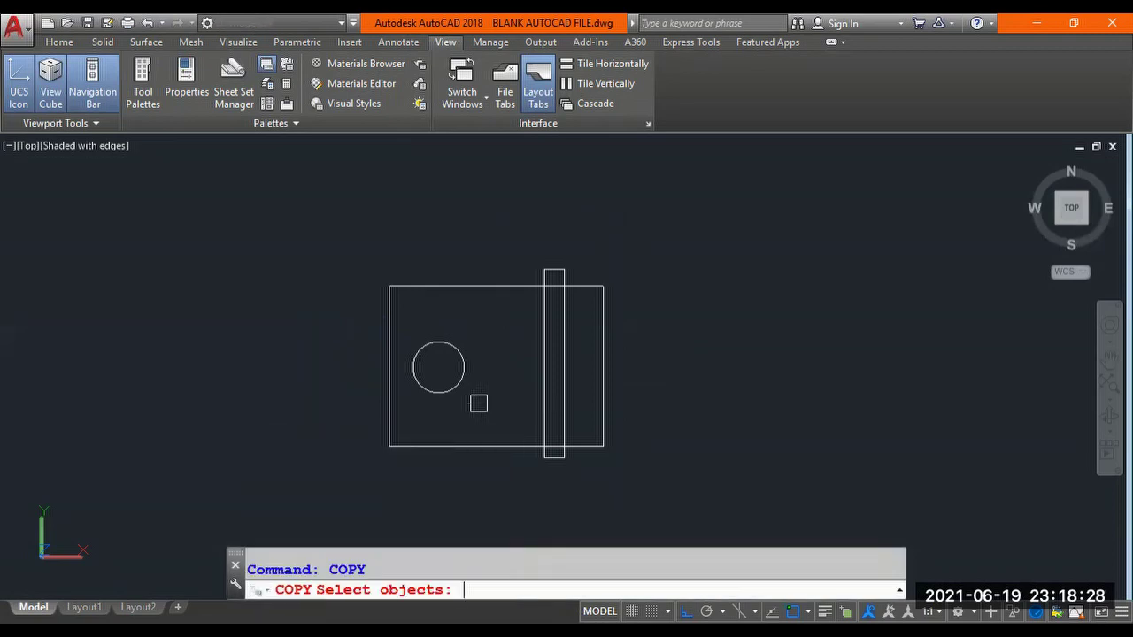
pyautogui.click(666, 290)
pyautogui.click(333, 477)
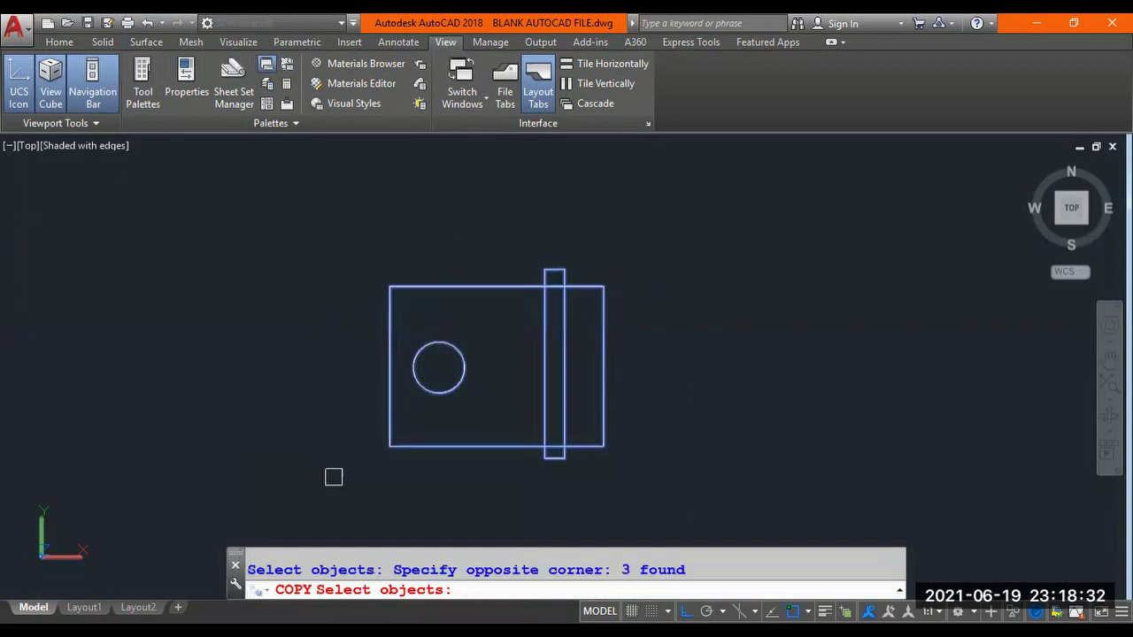
pyautogui.press('Return')
pyautogui.click(473, 485)
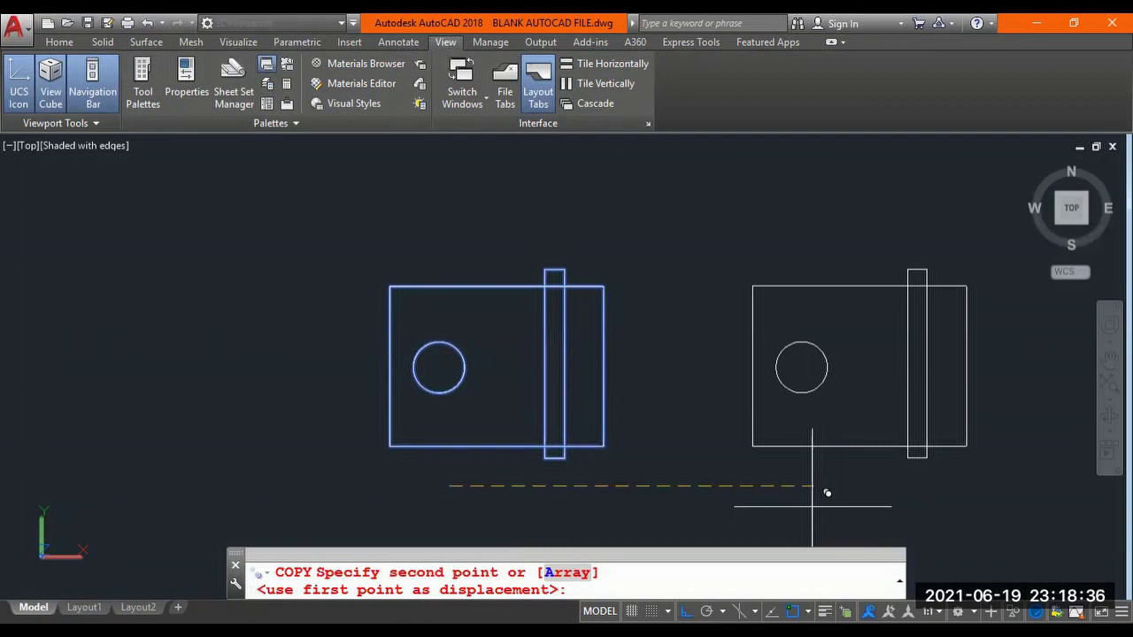
pyautogui.click(812, 506)
pyautogui.moveTo(682, 385); pyautogui.dragTo(432, 387, button='middle')
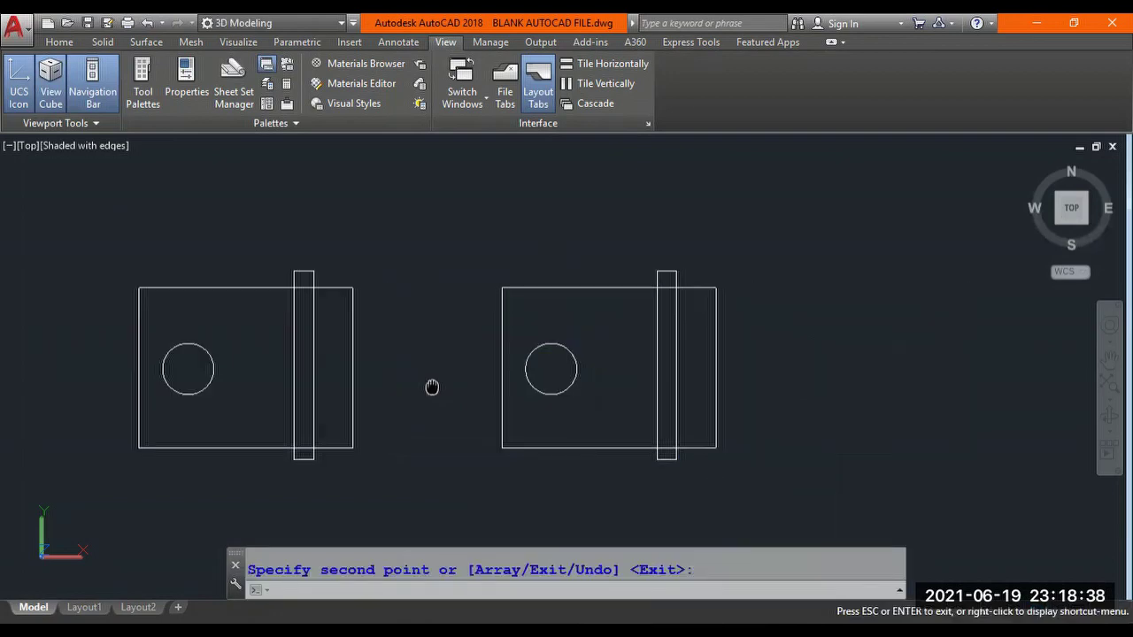
pyautogui.press('Return')
# Recentre both plates in the view and start the PAN command.
pyautogui.scroll(2, 478, 380)
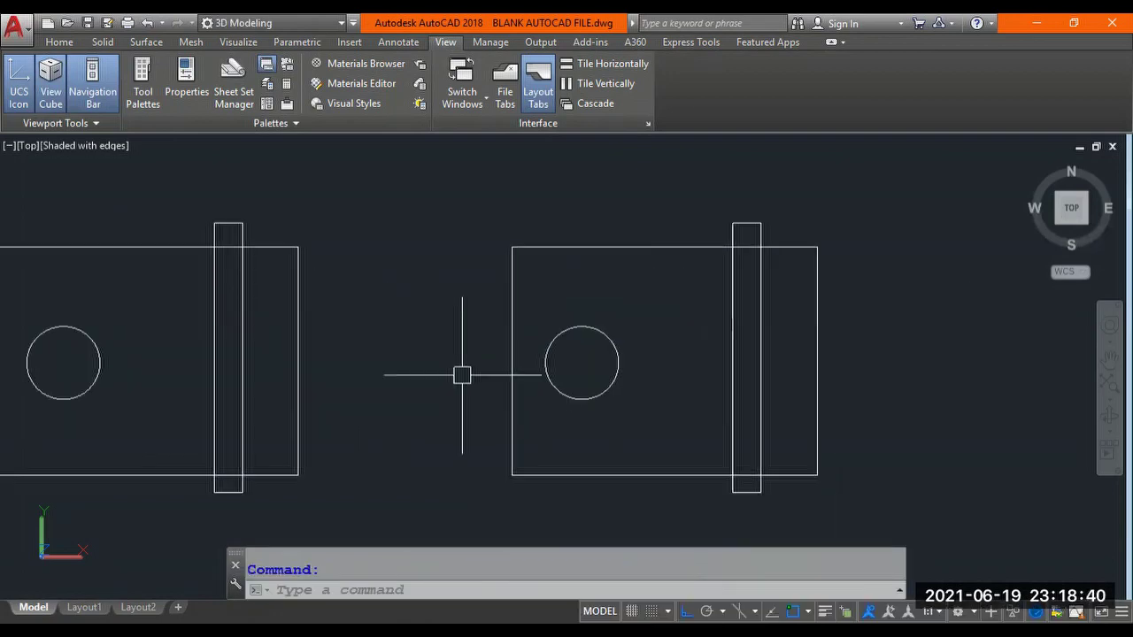
pyautogui.scroll(-2, 461, 375)
pyautogui.moveTo(462, 375); pyautogui.dragTo(524, 382, button='middle')
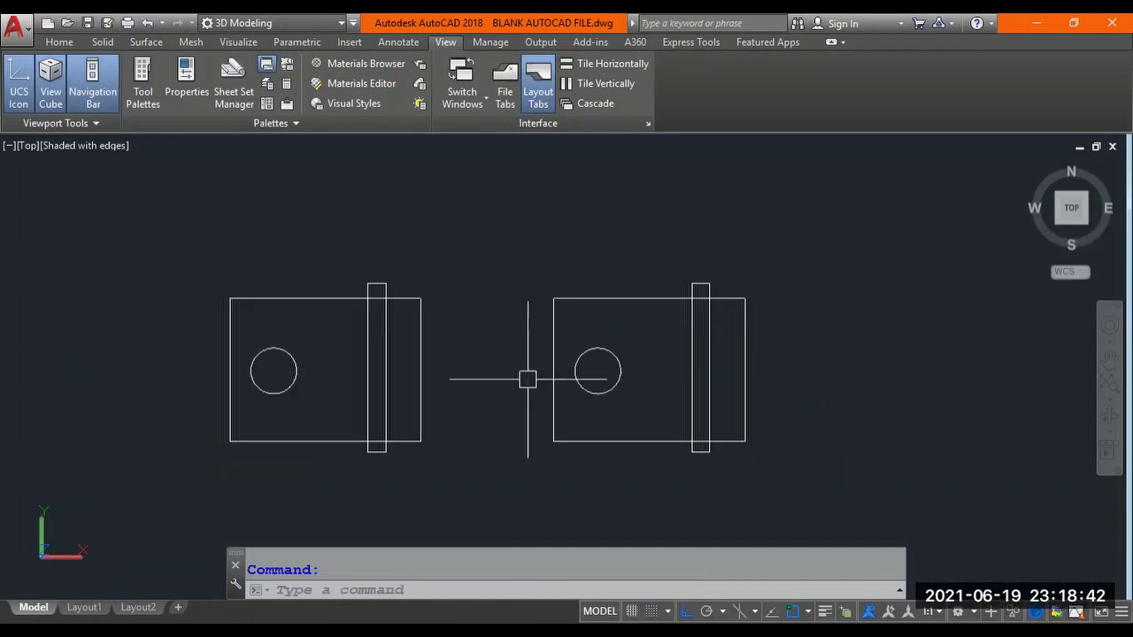
pyautogui.scroll(2, 527, 380)
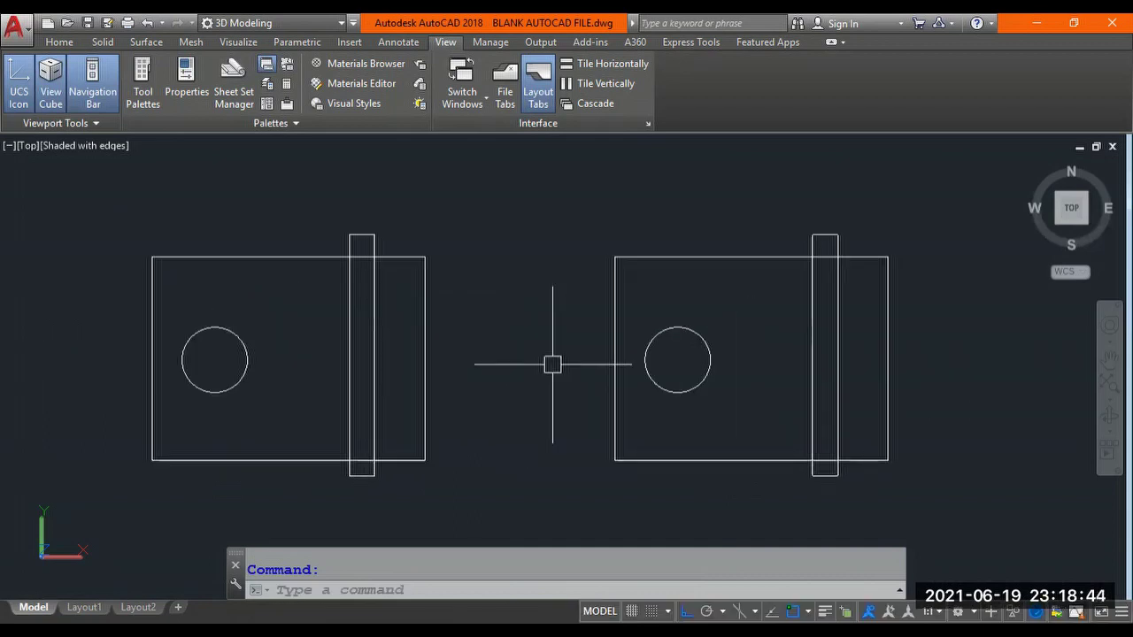
pyautogui.write('p')
pyautogui.press('Return')
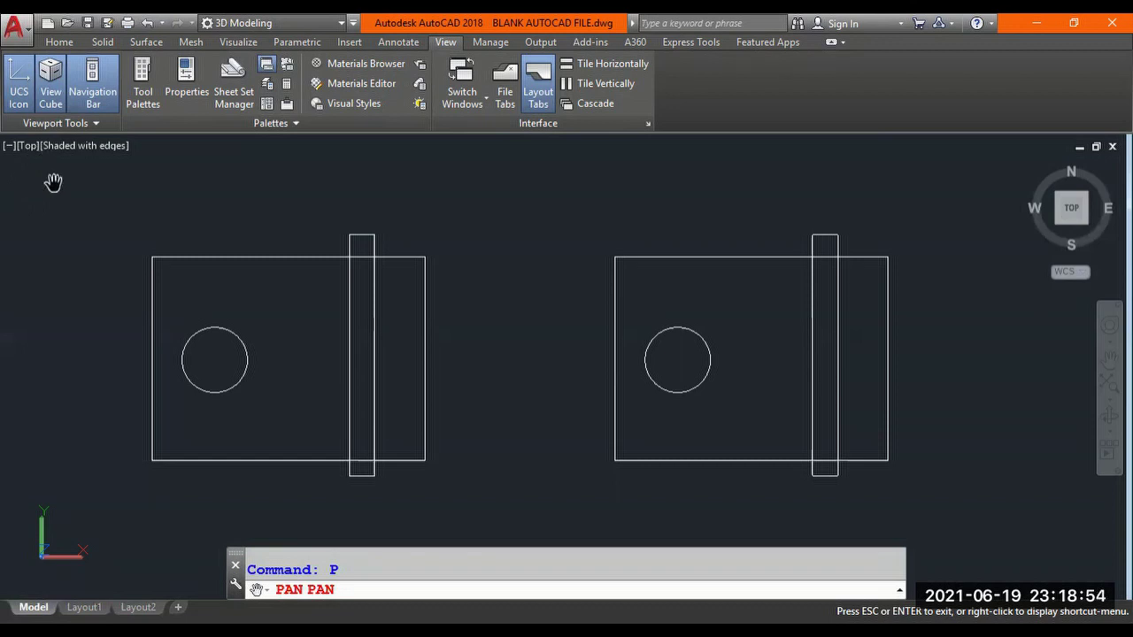
# Exit PAN from the right-click menu and show the Home ribbon tools.
pyautogui.rightClick(520, 230)
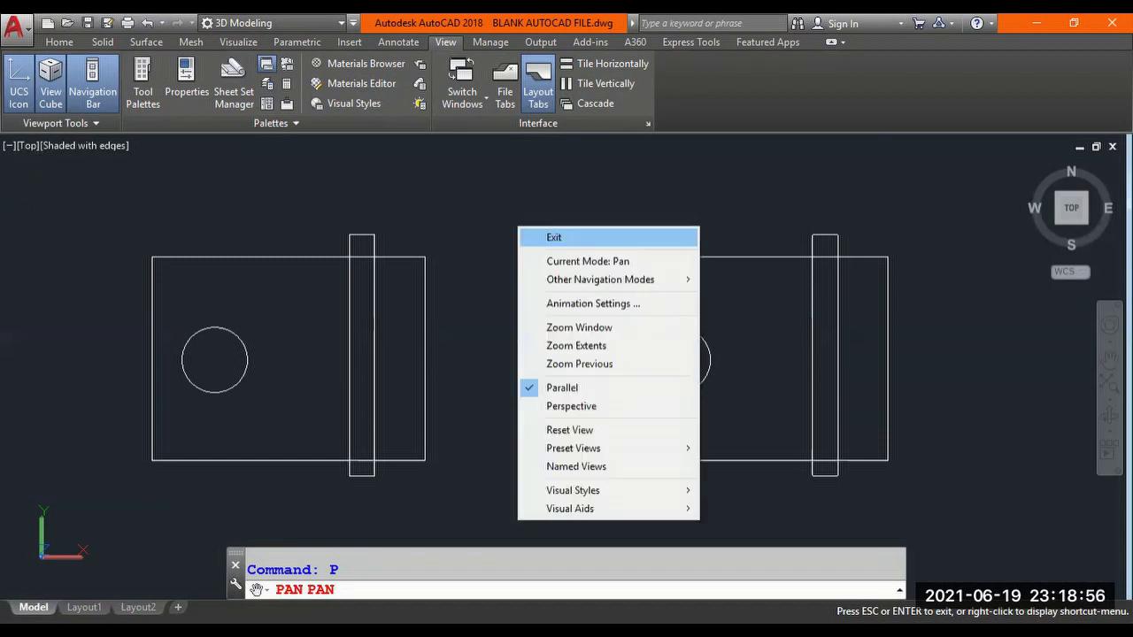
pyautogui.click(540, 237)
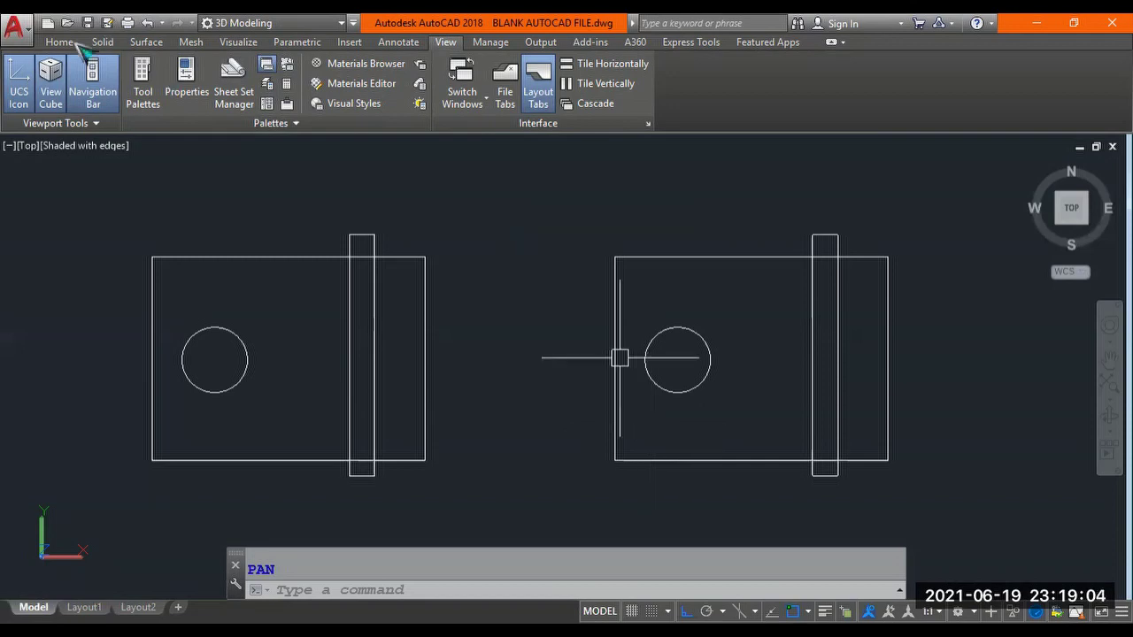
pyautogui.click(69, 43)
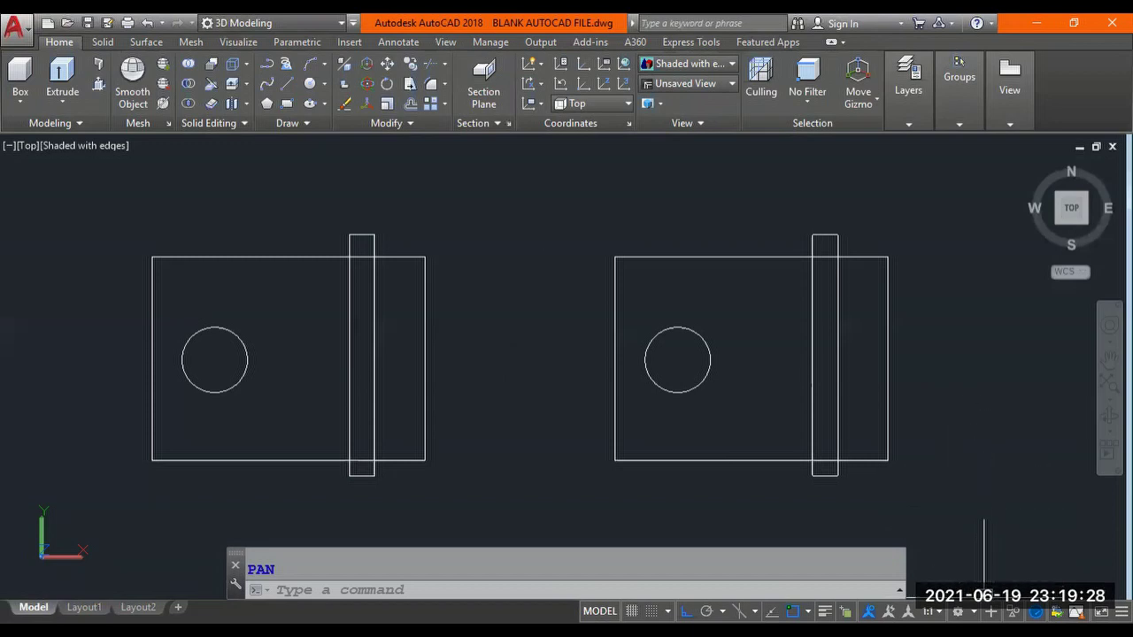
# Choose Drafting & Annotation from the status-bar Workspace Switching menu.
pyautogui.click(958, 611)
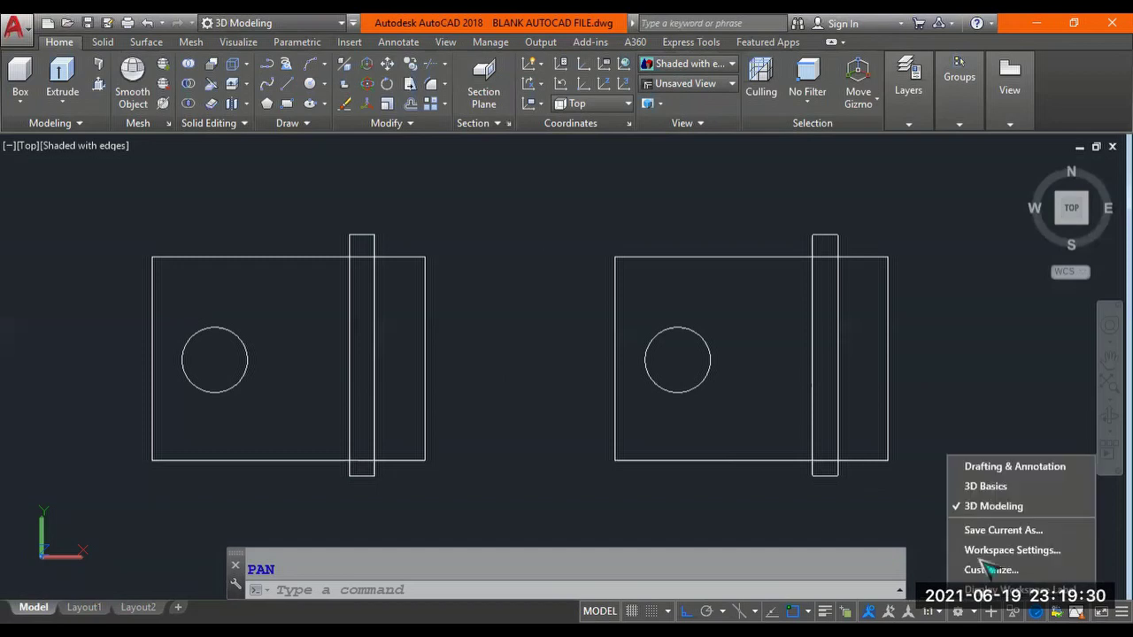
pyautogui.click(1022, 469)
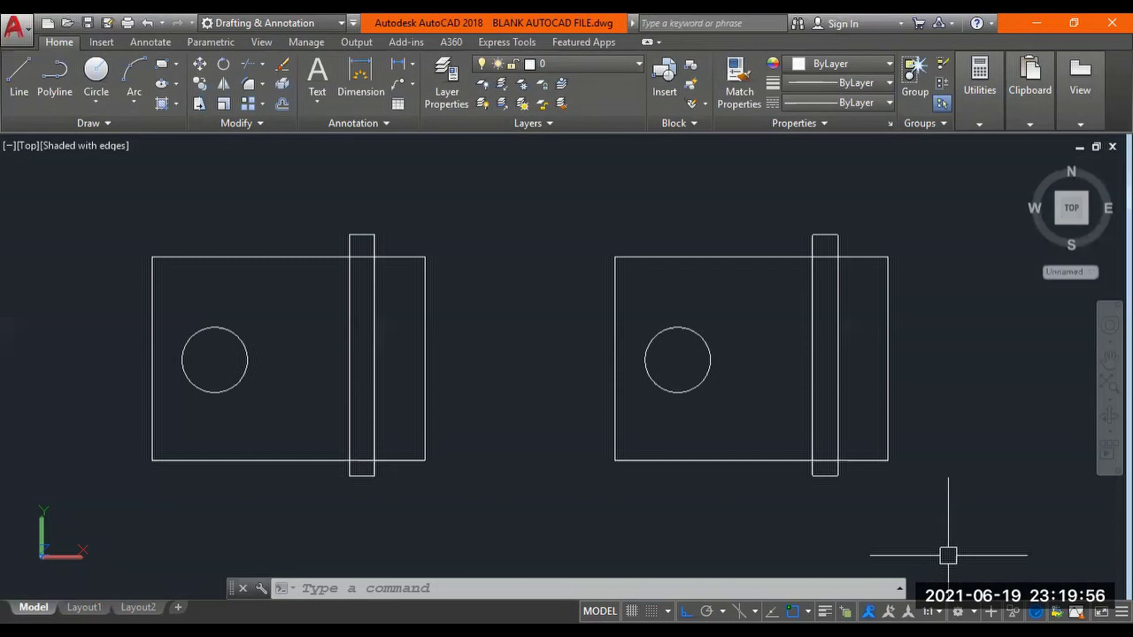
# Choose 3D Modeling from the status-bar Workspace Switching menu.
pyautogui.click(957, 611)
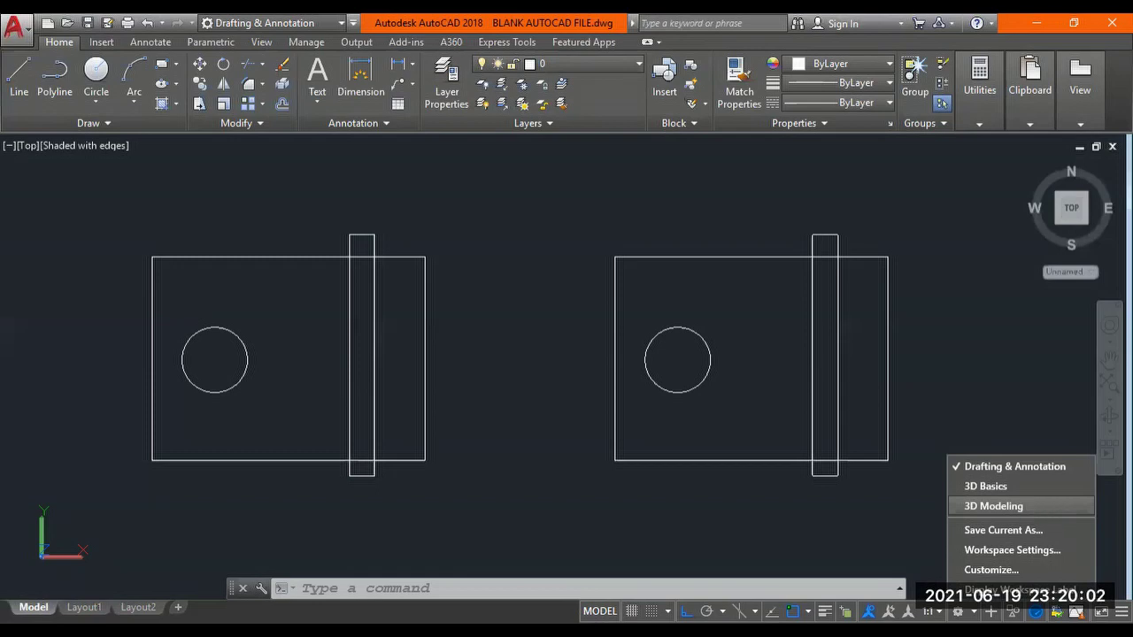
pyautogui.click(993, 505)
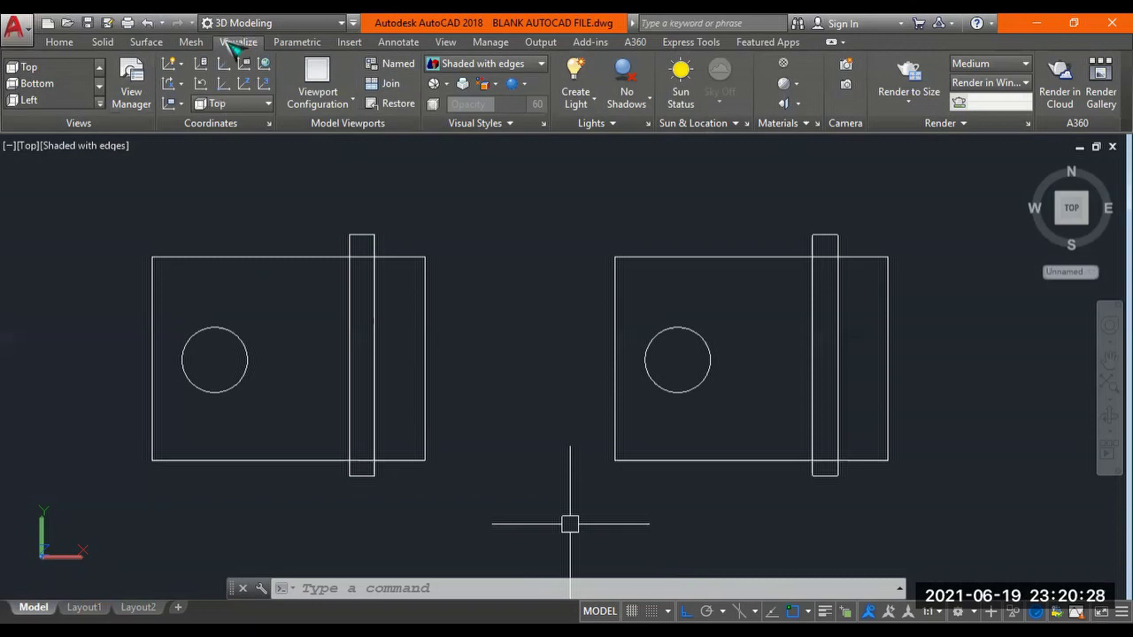
# Move through the Home and Visualize ribbon tabs and open the Views gallery dropdown.
pyautogui.click(67, 45)
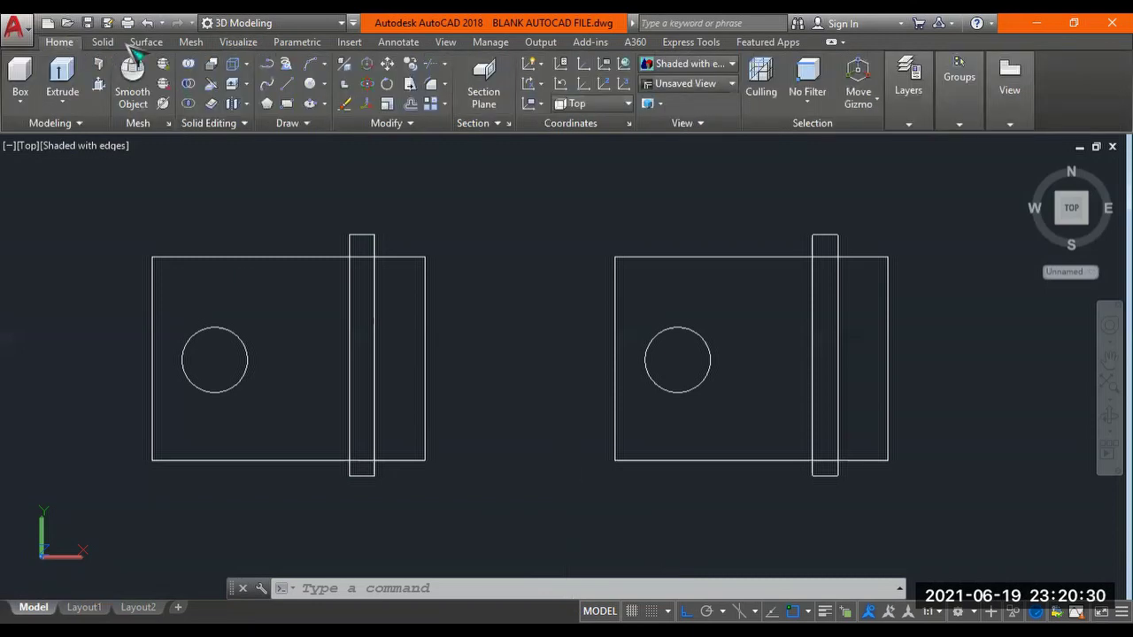
pyautogui.scroll(-2, 207, 54)
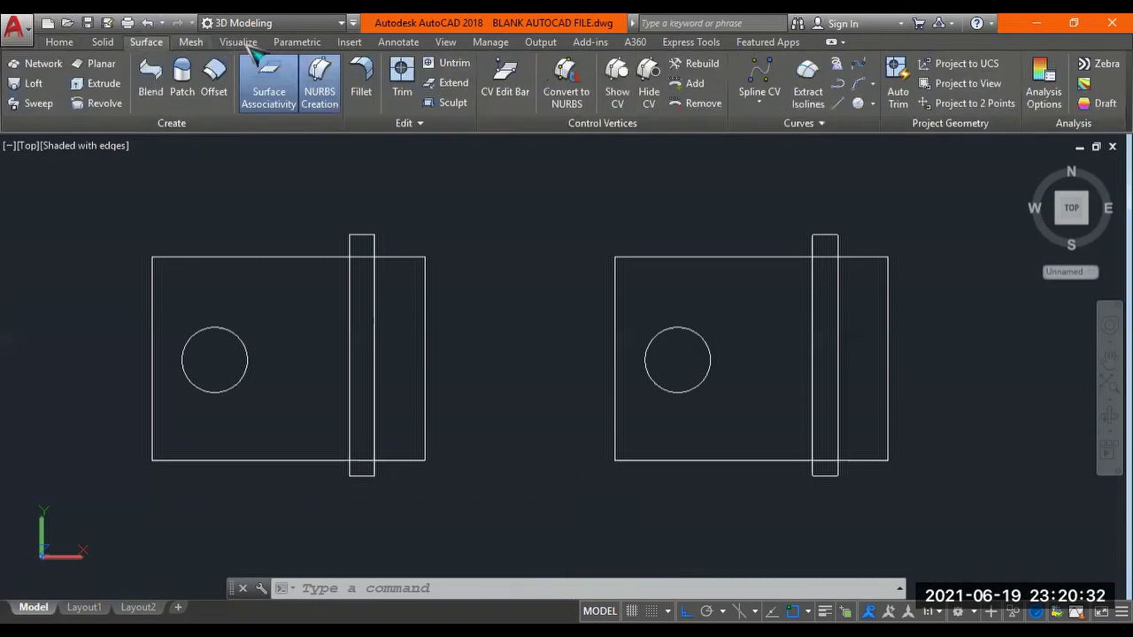
pyautogui.click(240, 42)
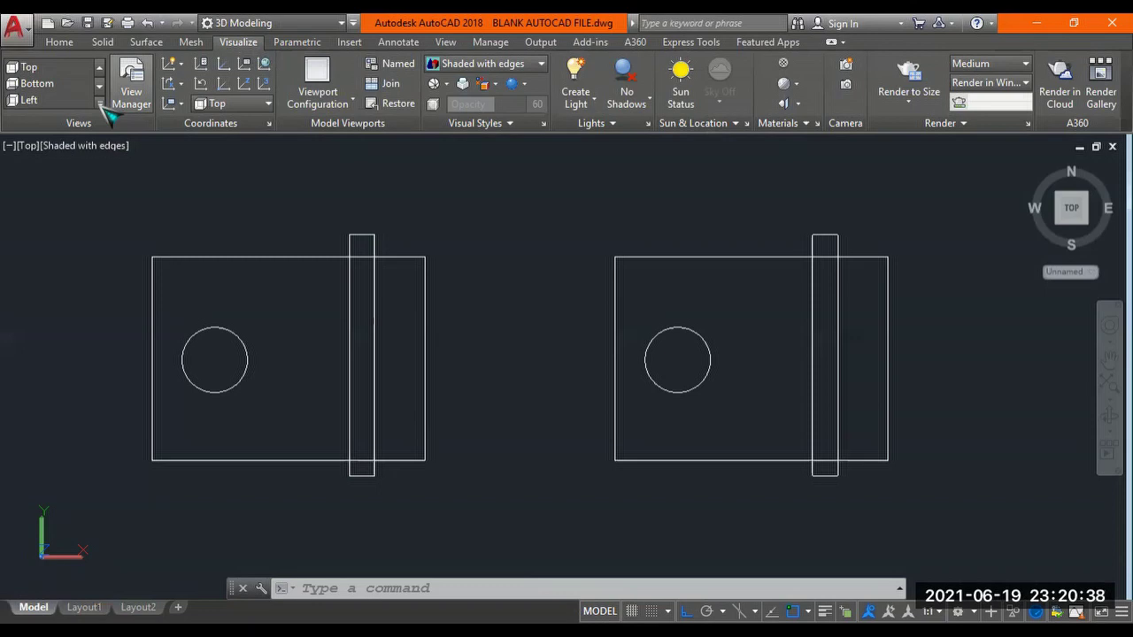
pyautogui.click(100, 103)
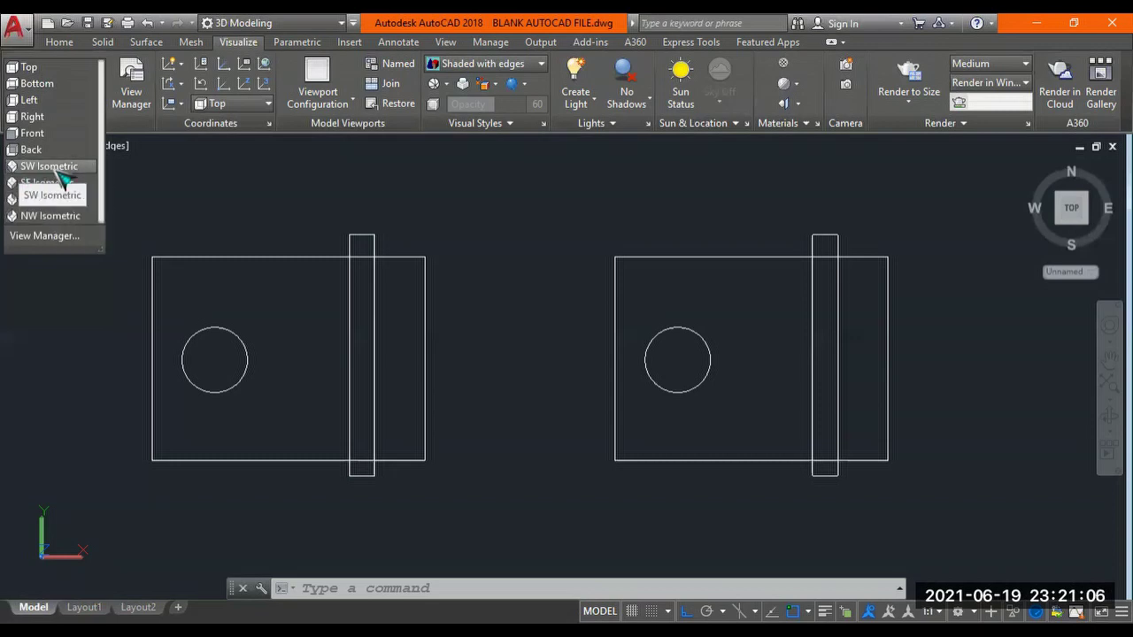
# Apply the SW Isometric view, then pan and zoom to centre both plates.
pyautogui.click(55, 168)
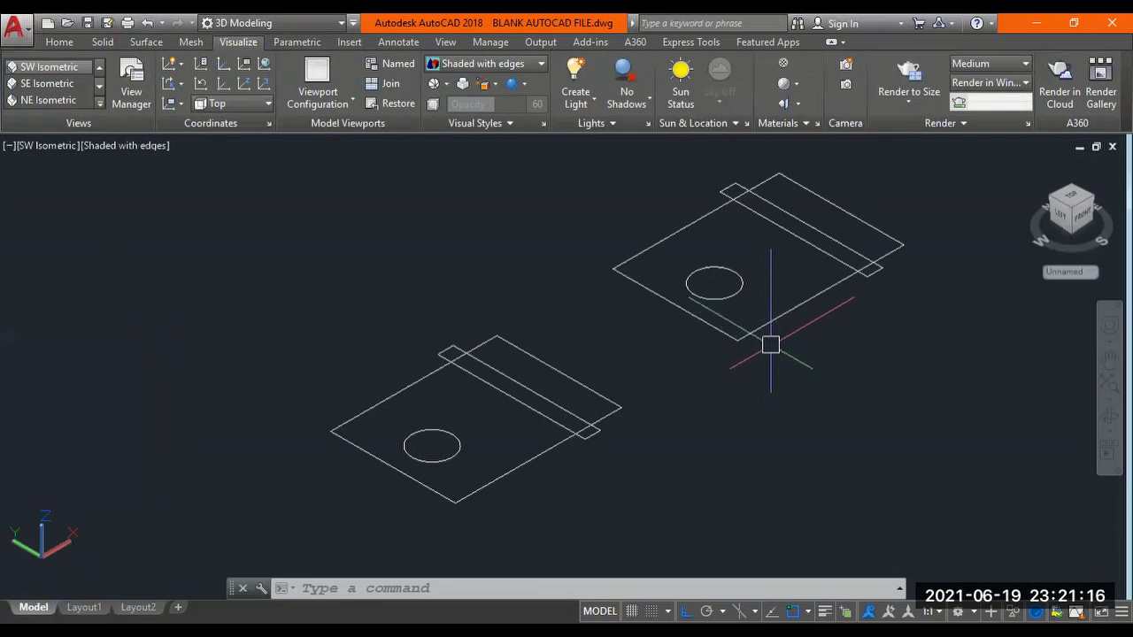
pyautogui.moveTo(770, 345); pyautogui.dragTo(768, 346, button='middle')
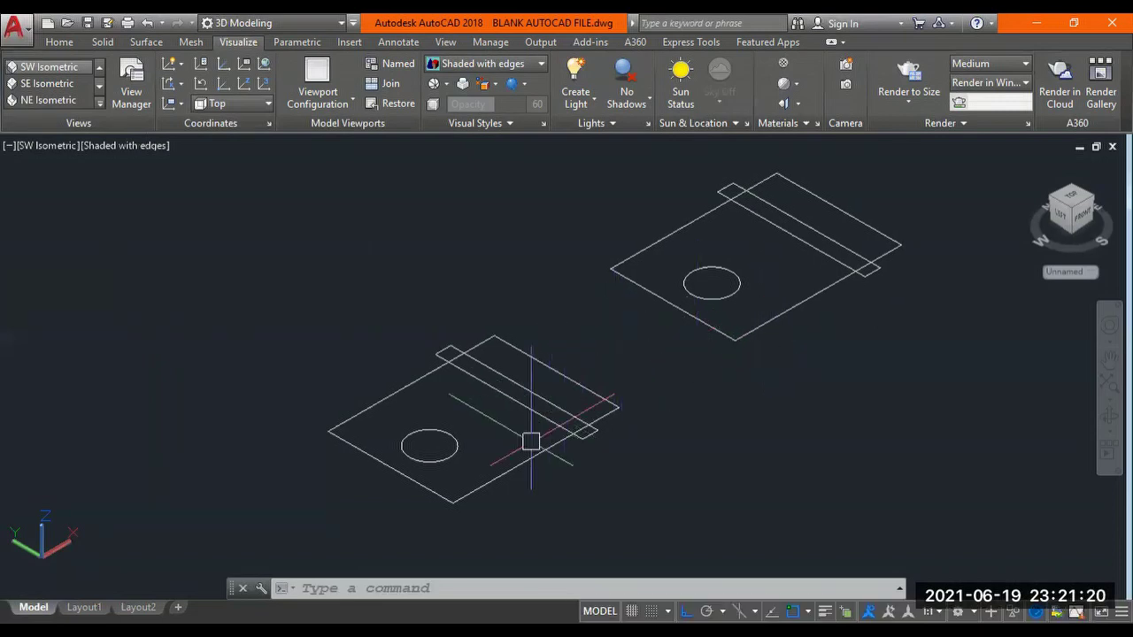
pyautogui.scroll(2, 642, 361)
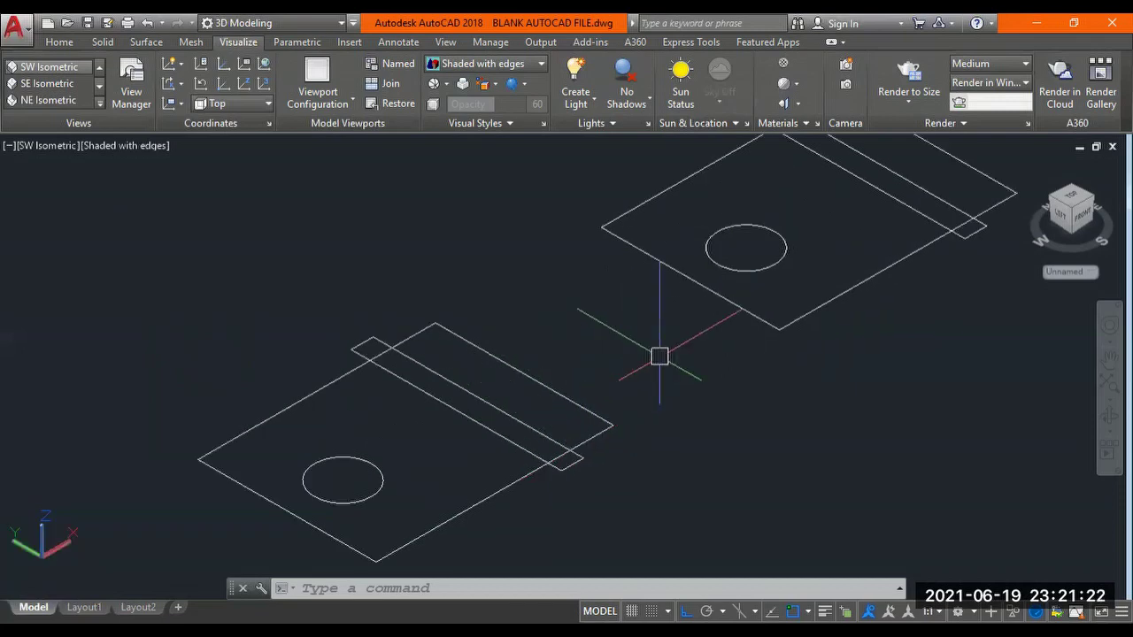
pyautogui.scroll(-2, 659, 357)
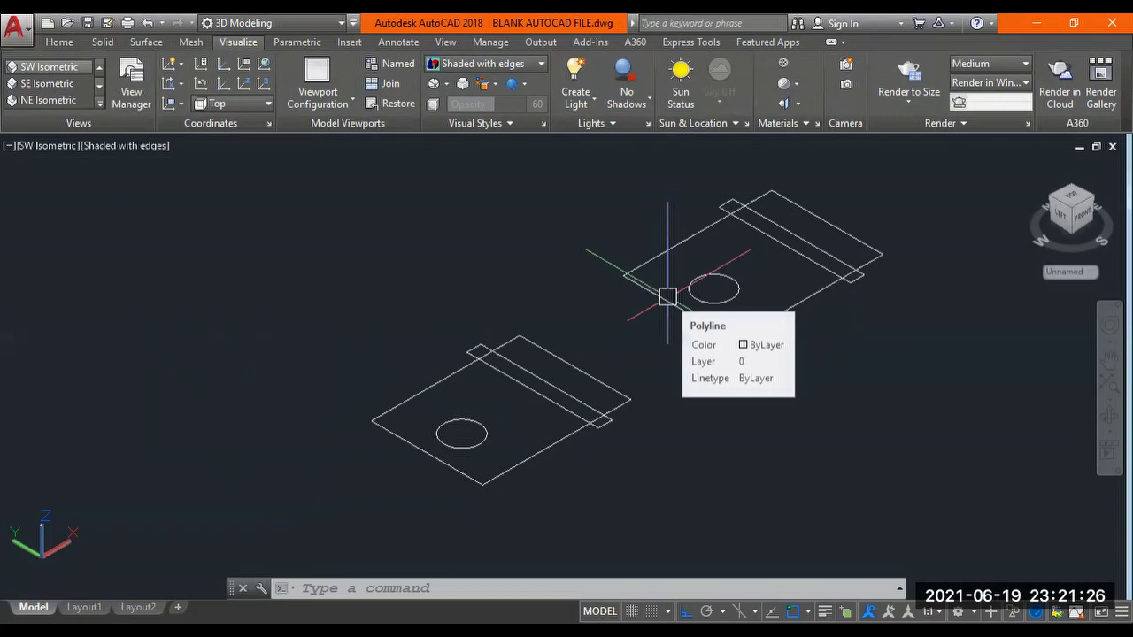
pyautogui.scroll(2, 668, 296)
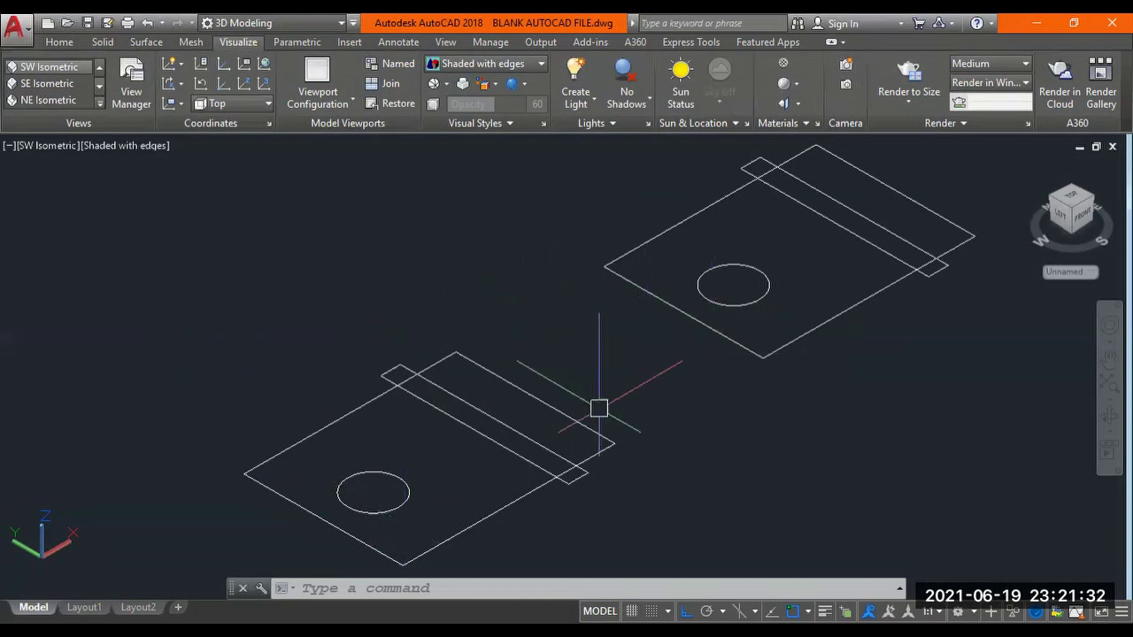
pyautogui.moveTo(647, 407); pyautogui.dragTo(374, 397, button='middle')
pyautogui.scroll(-2, 430, 366)
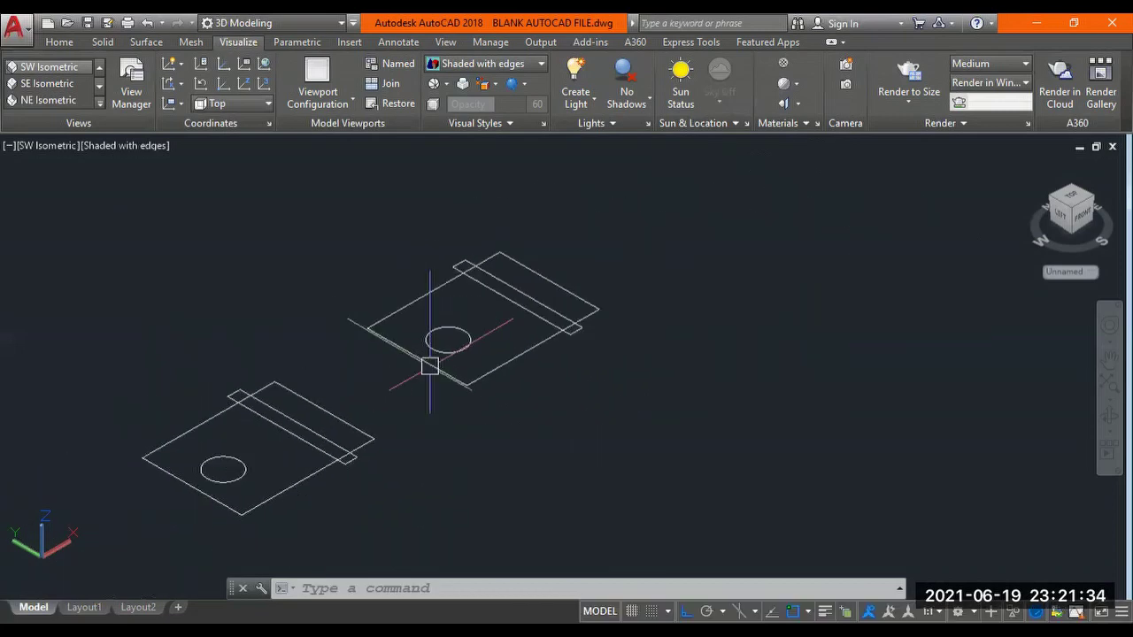
pyautogui.scroll(2, 430, 367)
pyautogui.moveTo(430, 367); pyautogui.dragTo(468, 395, button='middle')
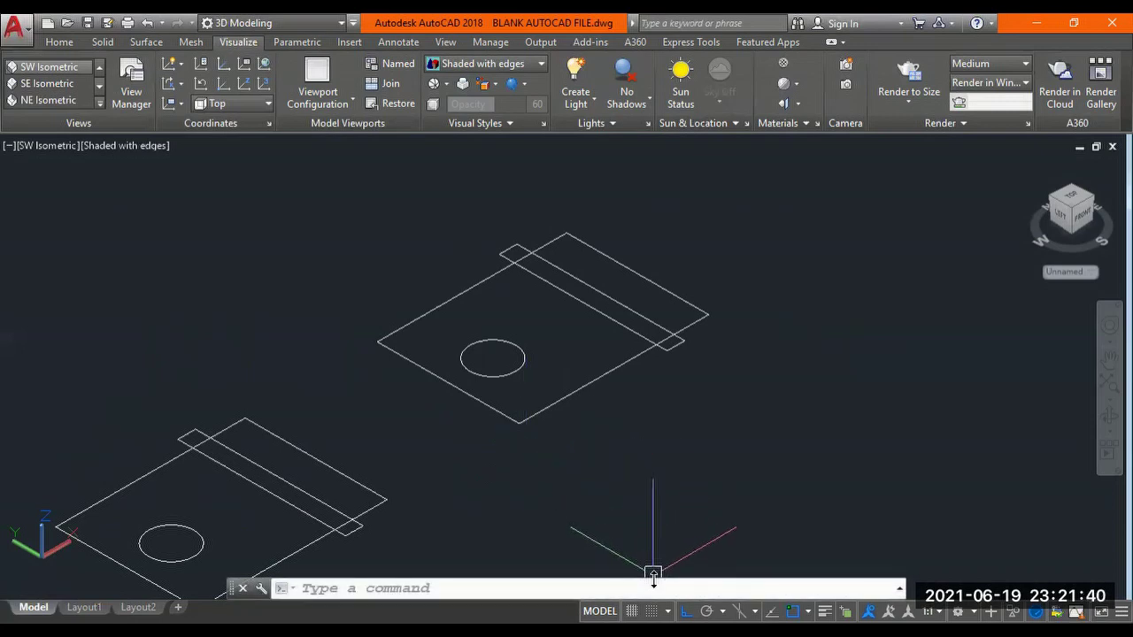
# Resize the command history window and recentre the view on the upper plate.
pyautogui.moveTo(653, 575); pyautogui.dragTo(512, 403)
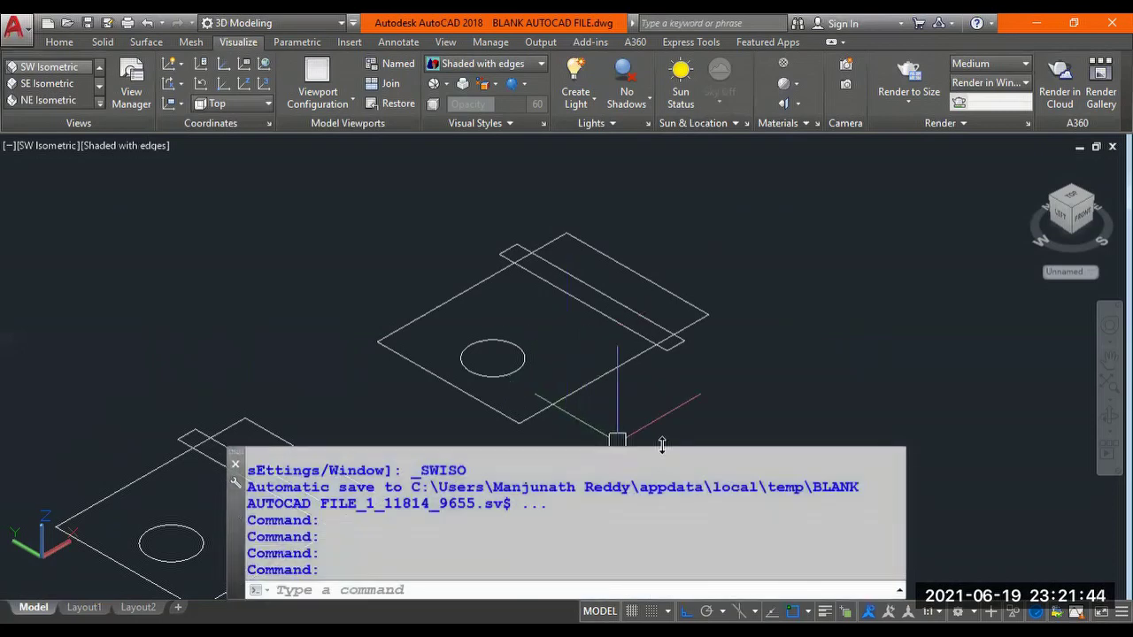
pyautogui.moveTo(662, 445); pyautogui.dragTo(662, 537)
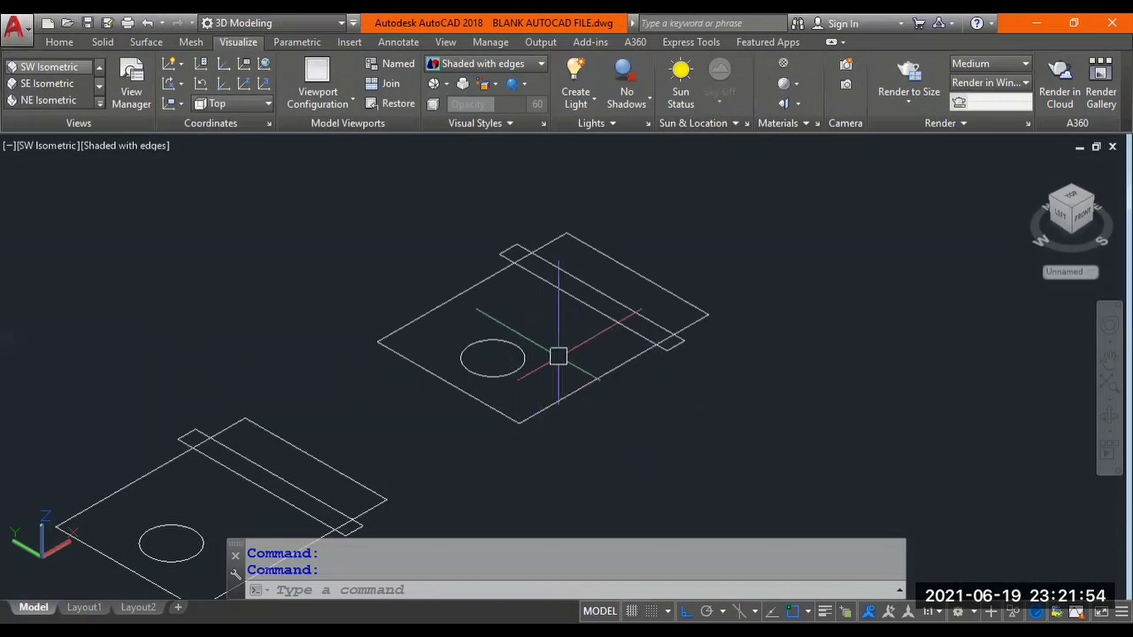
pyautogui.moveTo(556, 354); pyautogui.dragTo(557, 368, button='middle')
pyautogui.scroll(3, 580, 368)
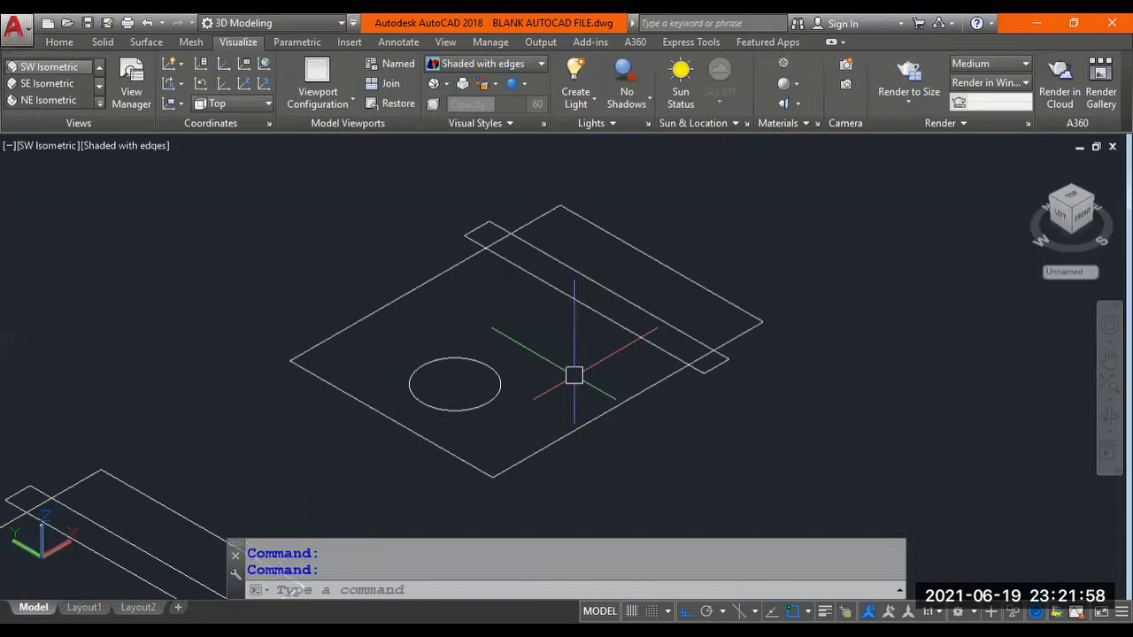
# Extrude the plate rectangle, thin strip and circle to a height of 10 with EXTRUDE.
pyautogui.write('EXT')
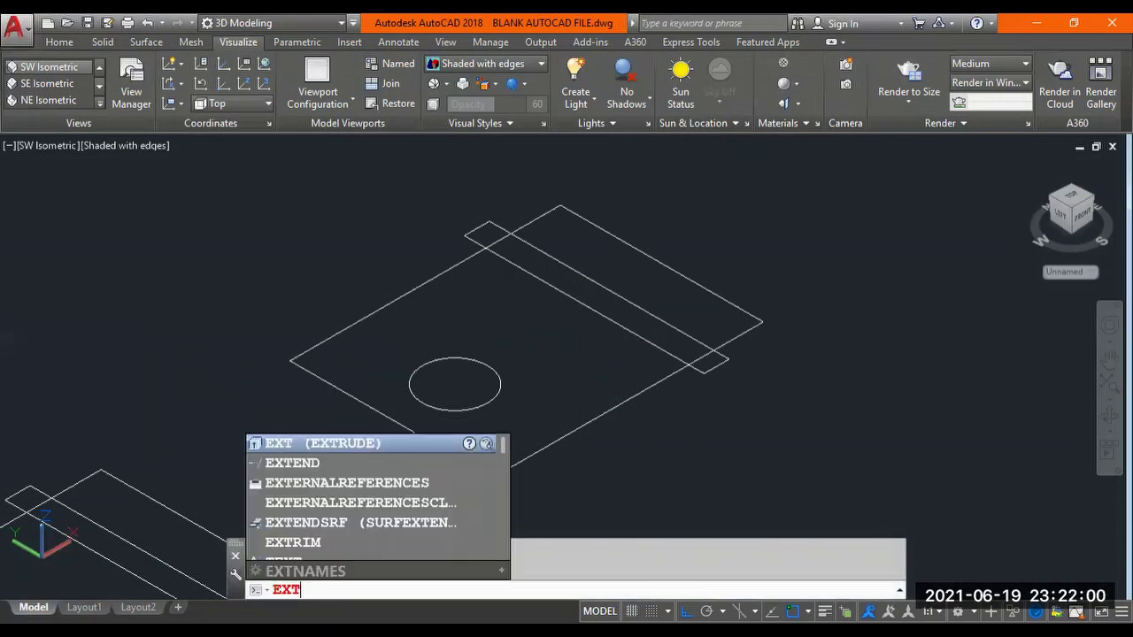
pyautogui.write('RUDE')
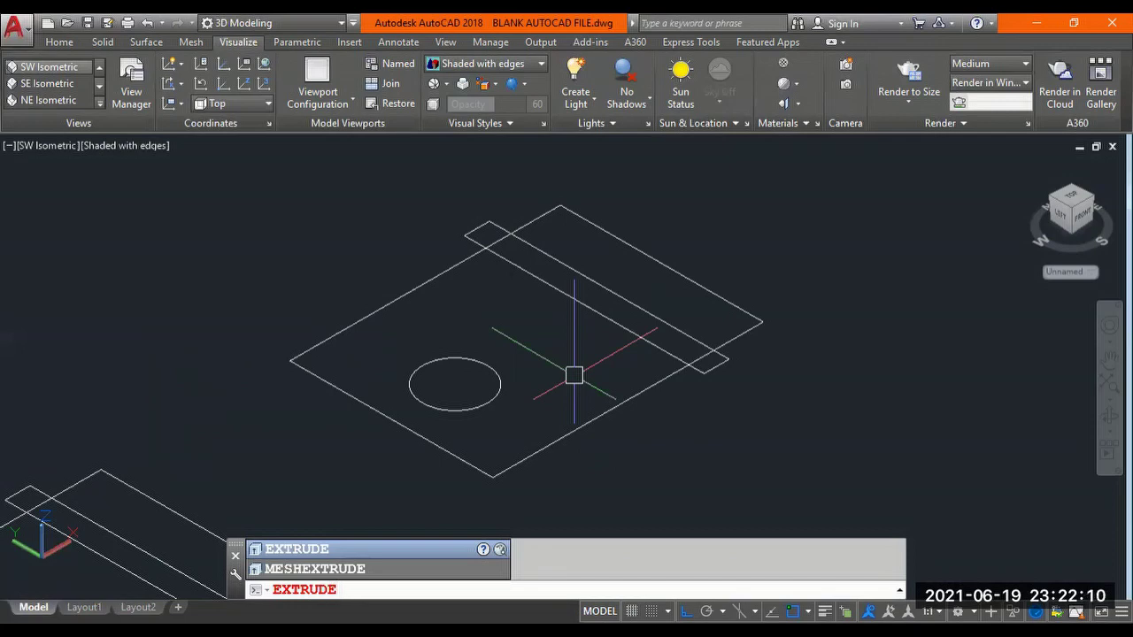
pyautogui.press('Return')
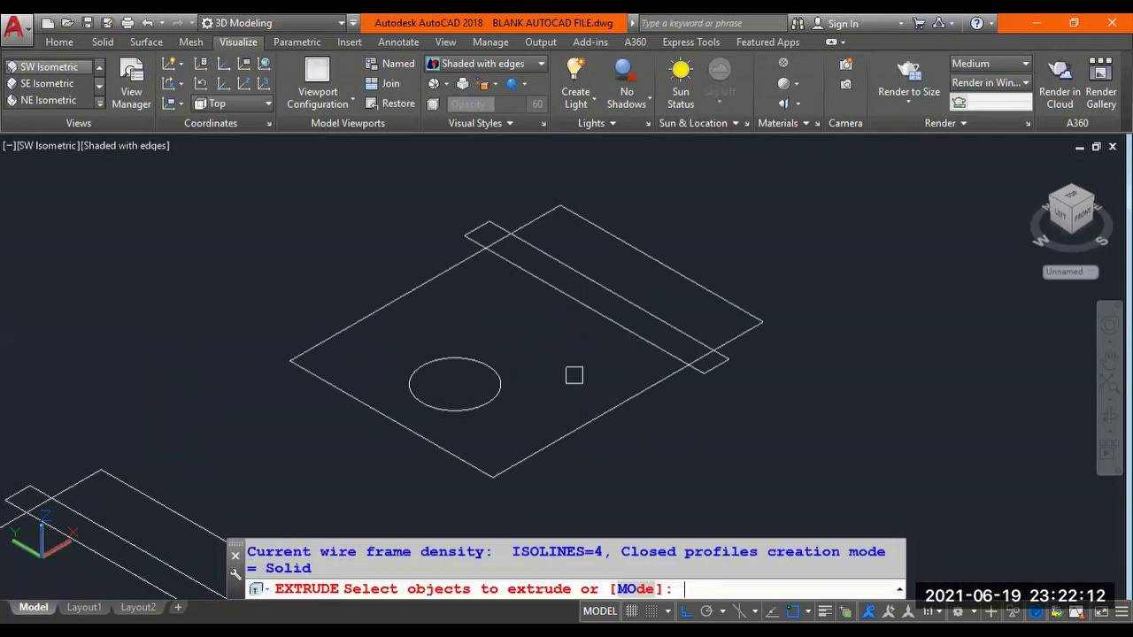
pyautogui.click(687, 277)
pyautogui.click(663, 308)
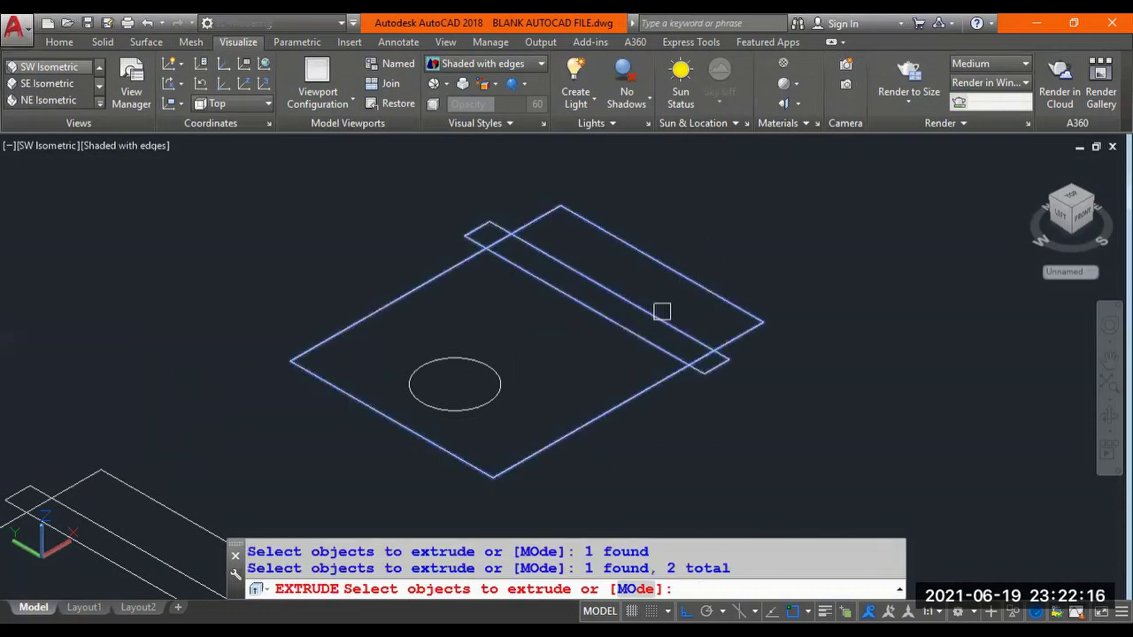
pyautogui.click(490, 373)
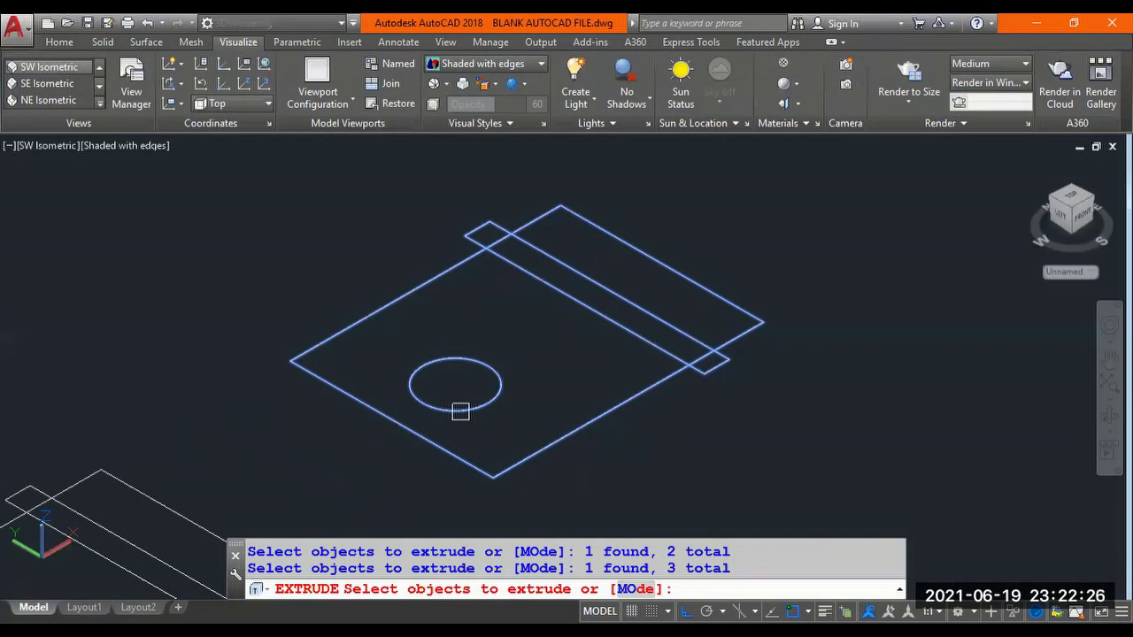
pyautogui.press('Return')
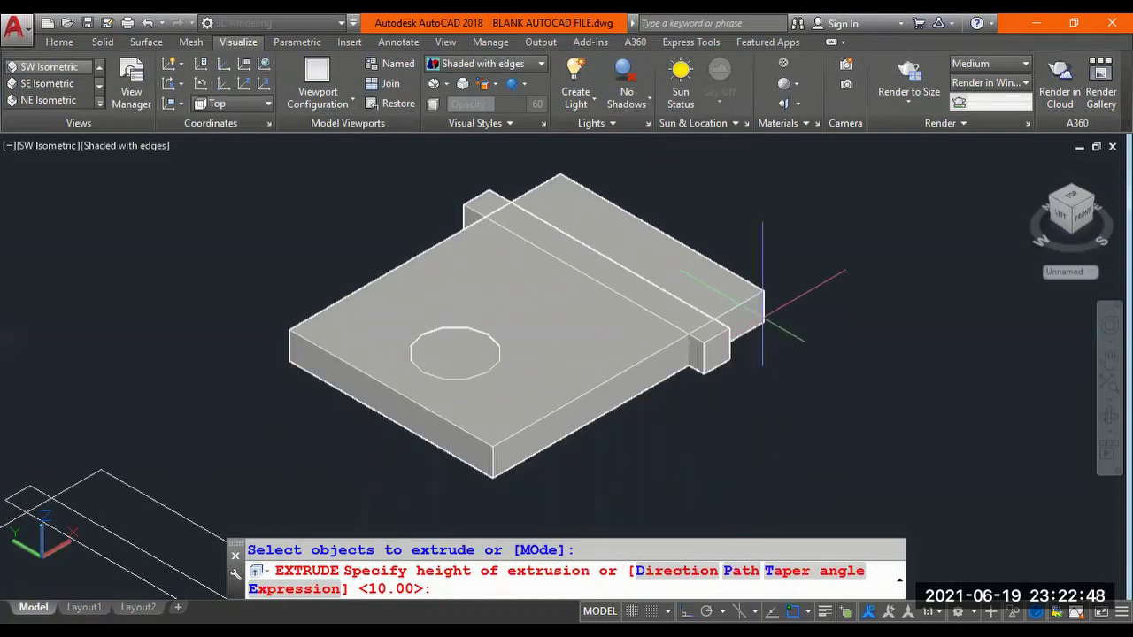
pyautogui.press('Return')
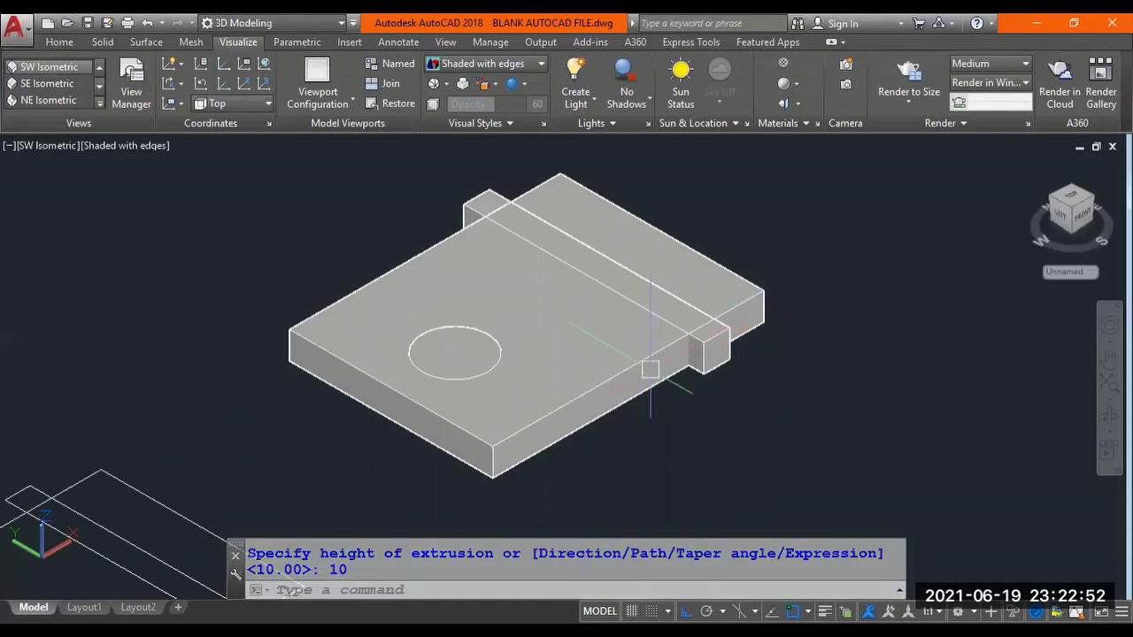
pyautogui.moveTo(557, 318); pyautogui.dragTo(556, 318, button='middle')
pyautogui.moveTo(556, 319); pyautogui.dragTo(516, 357)
pyautogui.press('Escape')
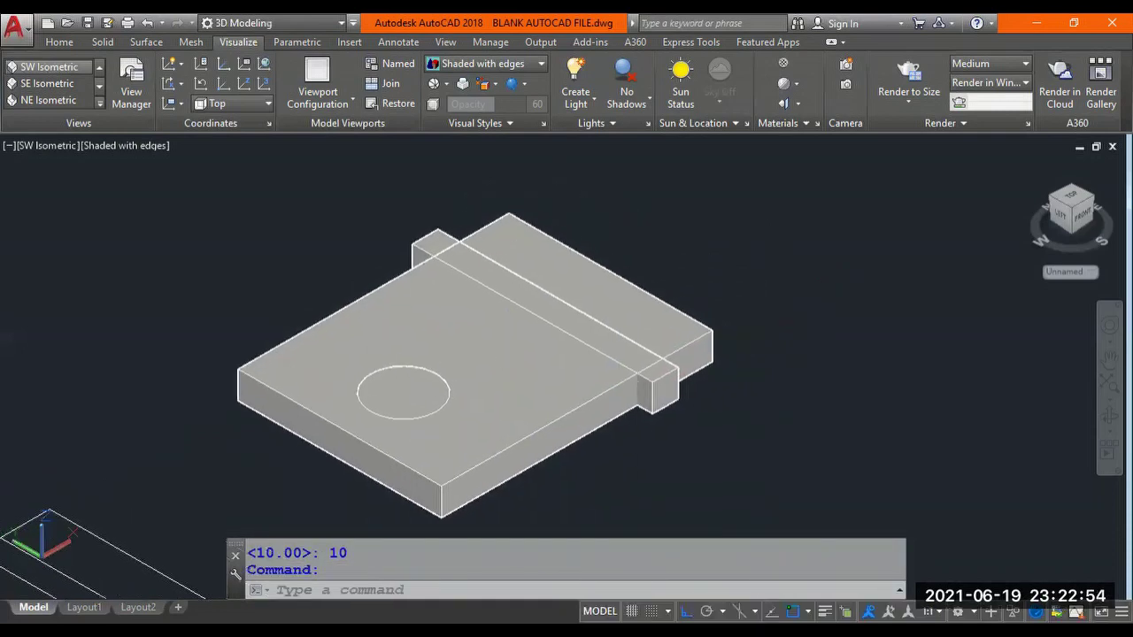
pyautogui.scroll(-4, 548, 354)
pyautogui.moveTo(523, 401); pyautogui.dragTo(607, 321, button='middle')
pyautogui.press('Escape')
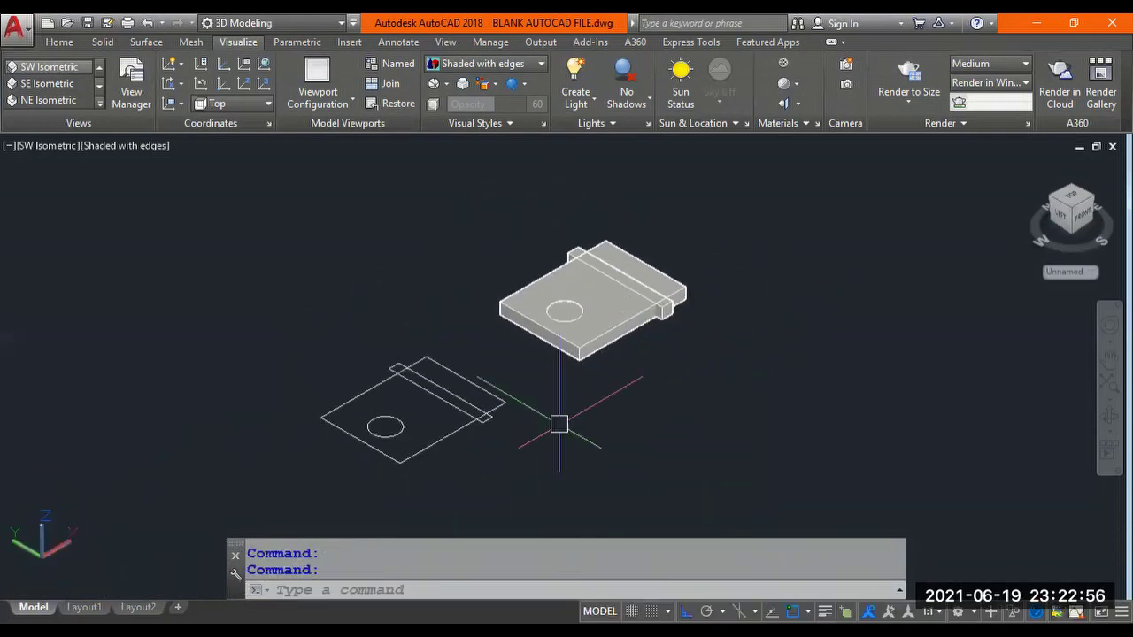
pyautogui.scroll(3, 427, 404)
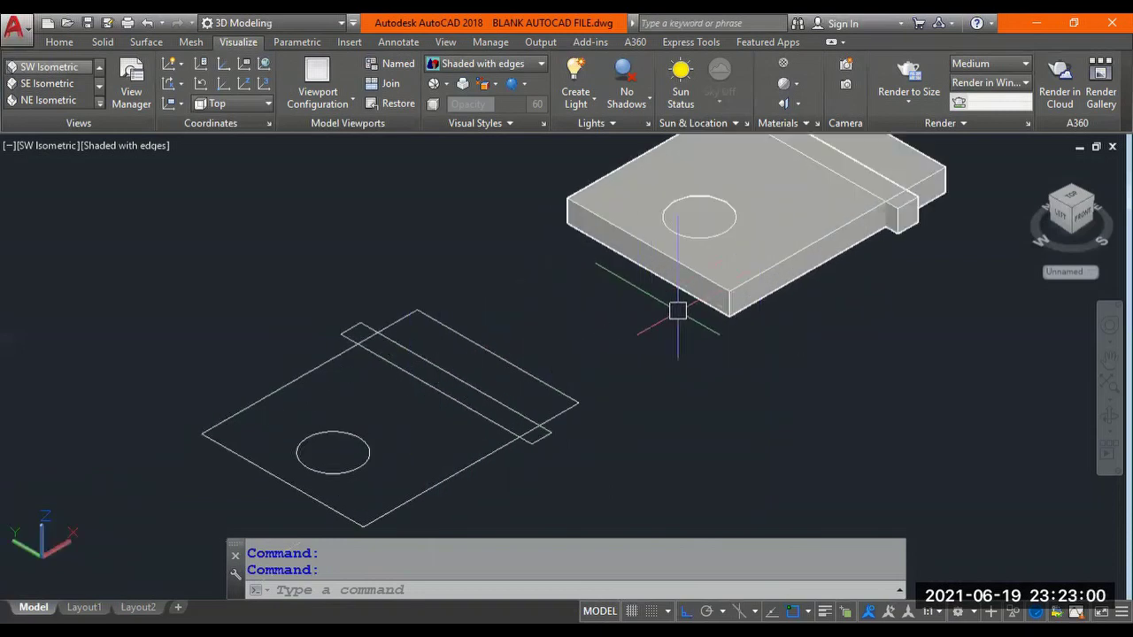
pyautogui.keyDown('shift'); pyautogui.moveTo(690, 362); pyautogui.dragTo(727, 331, button='middle'); pyautogui.keyUp('shift')
pyautogui.scroll(2, 632, 331)
pyautogui.moveTo(632, 331); pyautogui.dragTo(551, 384, button='middle')
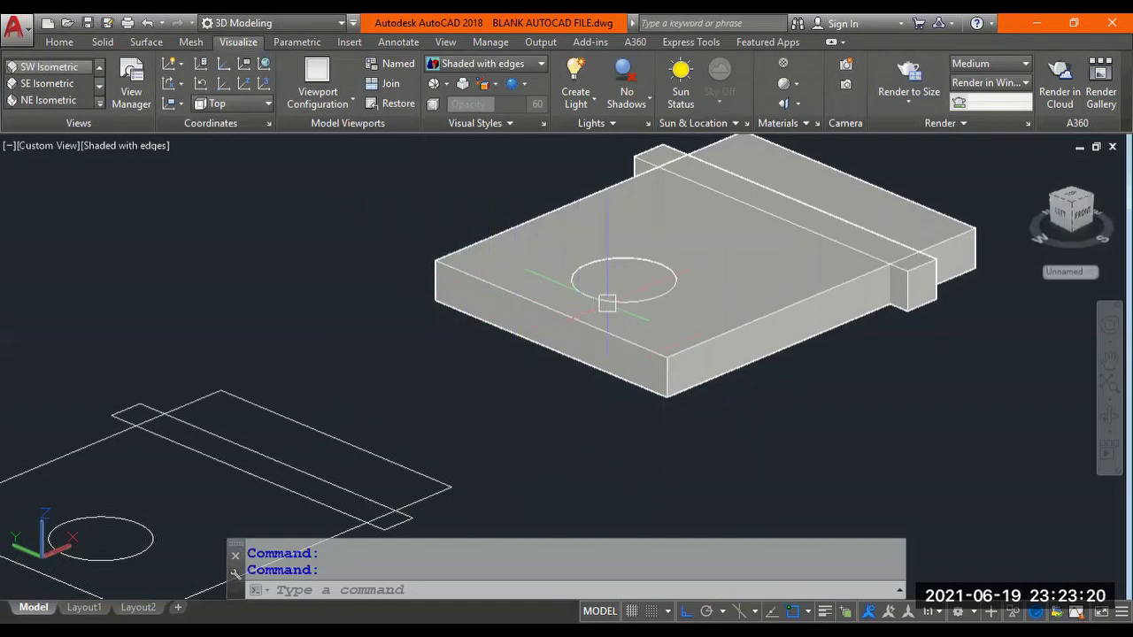
pyautogui.keyDown('shift'); pyautogui.moveTo(607, 305); pyautogui.dragTo(416, 363, button='middle'); pyautogui.keyUp('shift')
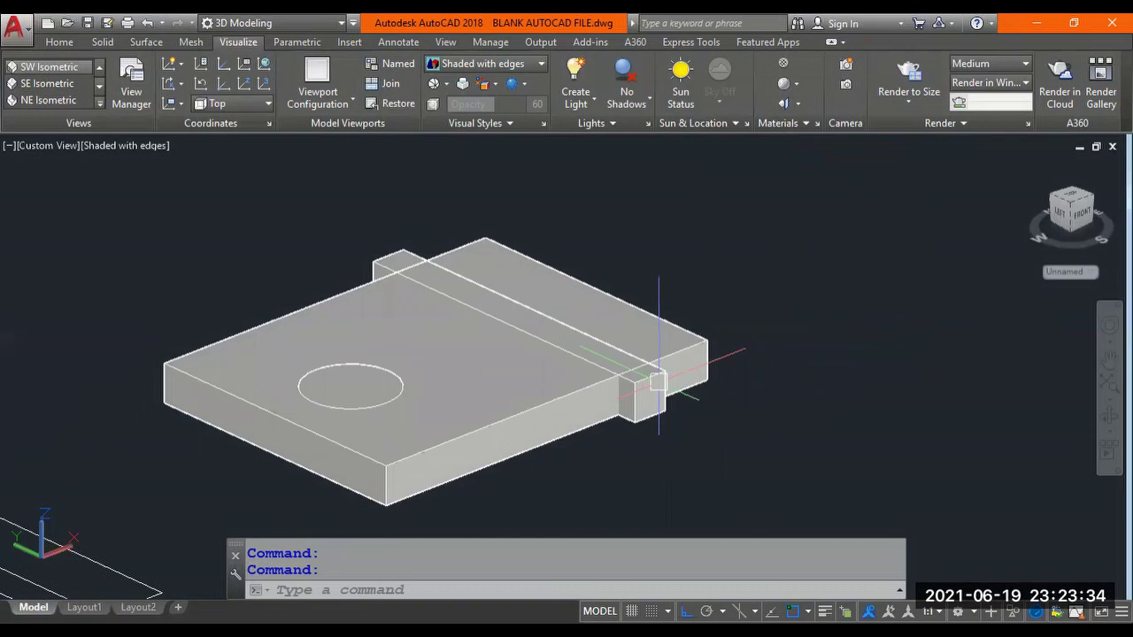
pyautogui.scroll(4, 646, 372)
pyautogui.scroll(-6, 673, 390)
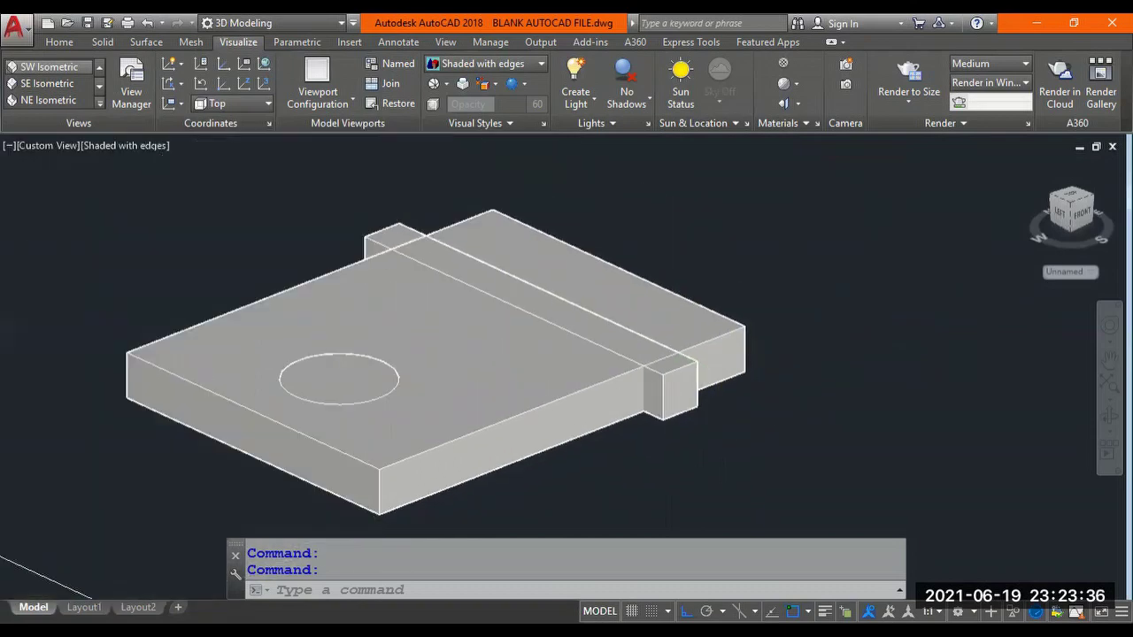
pyautogui.moveTo(398, 531); pyautogui.dragTo(516, 437, button='middle')
pyautogui.scroll(6, 516, 437)
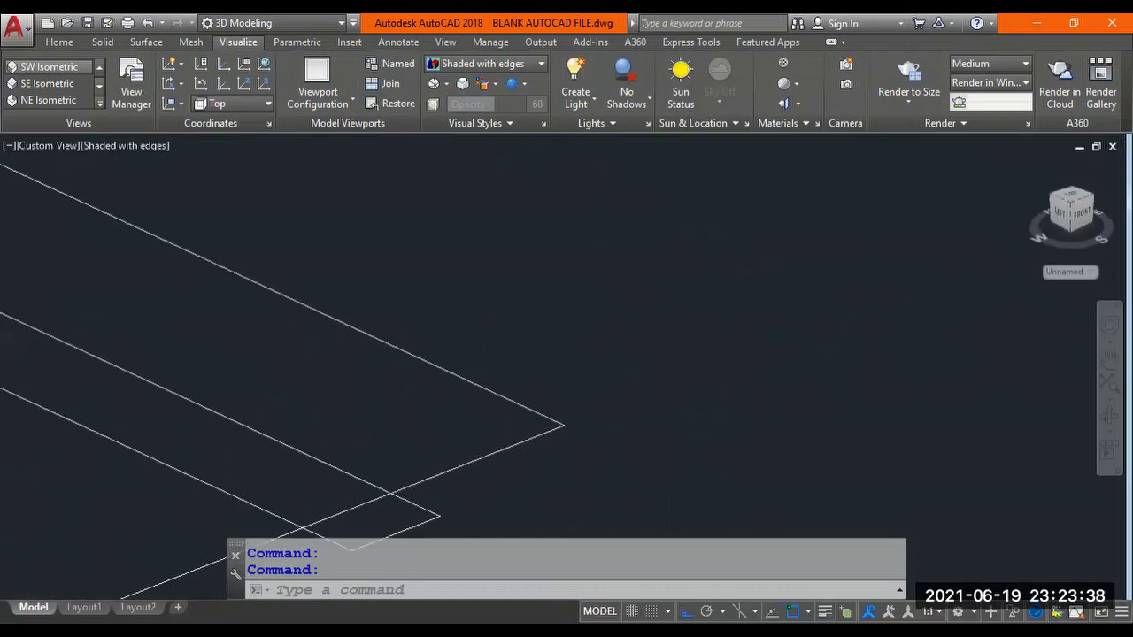
pyautogui.scroll(-6, 530, 424)
pyautogui.moveTo(652, 361); pyautogui.dragTo(488, 425, button='middle')
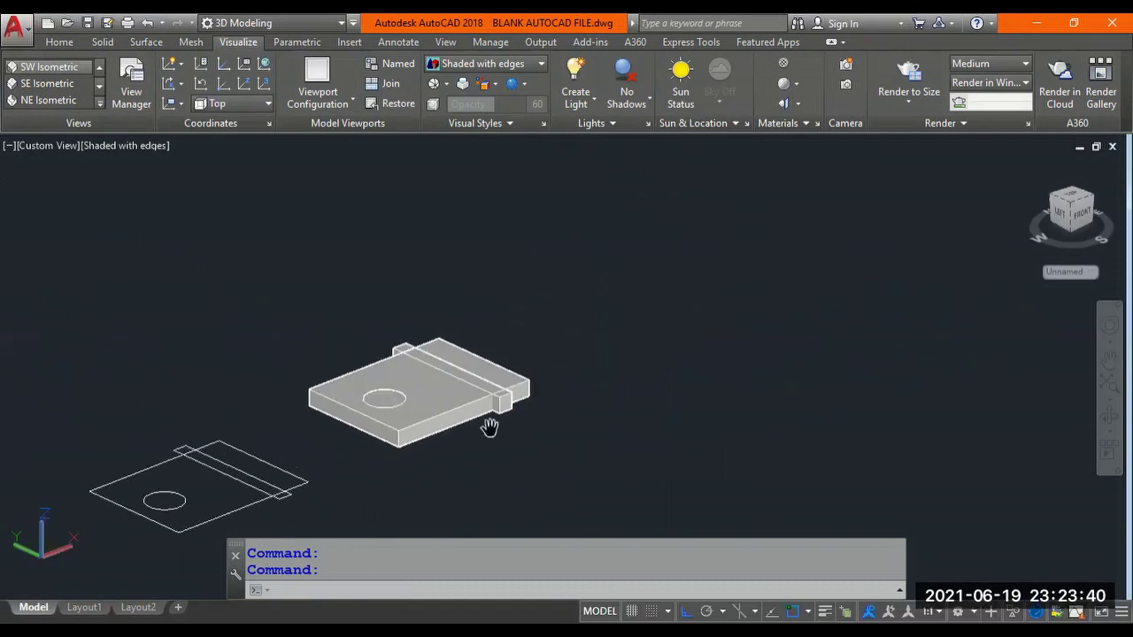
pyautogui.scroll(3, 498, 403)
pyautogui.scroll(6, 570, 372)
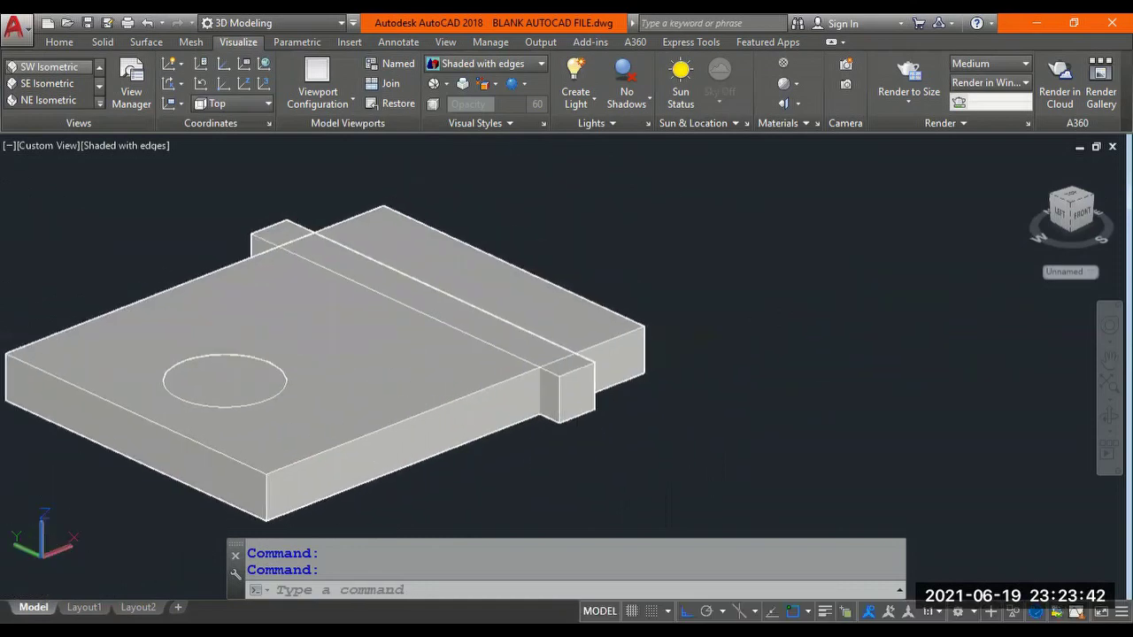
pyautogui.moveTo(622, 351); pyautogui.dragTo(581, 384, button='middle')
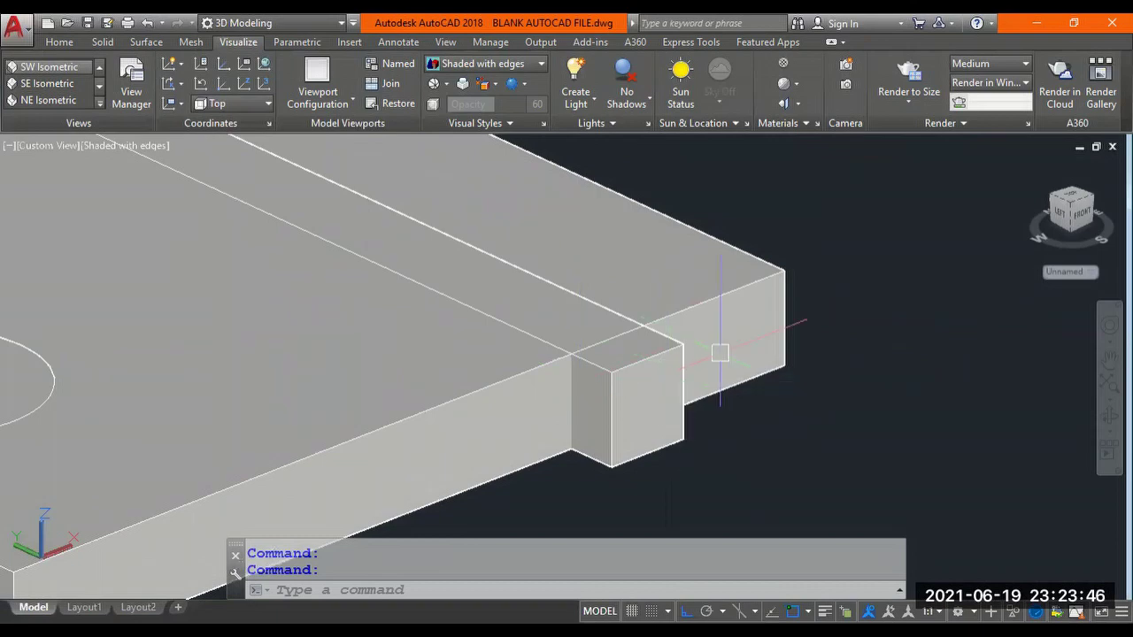
pyautogui.scroll(-3, 720, 353)
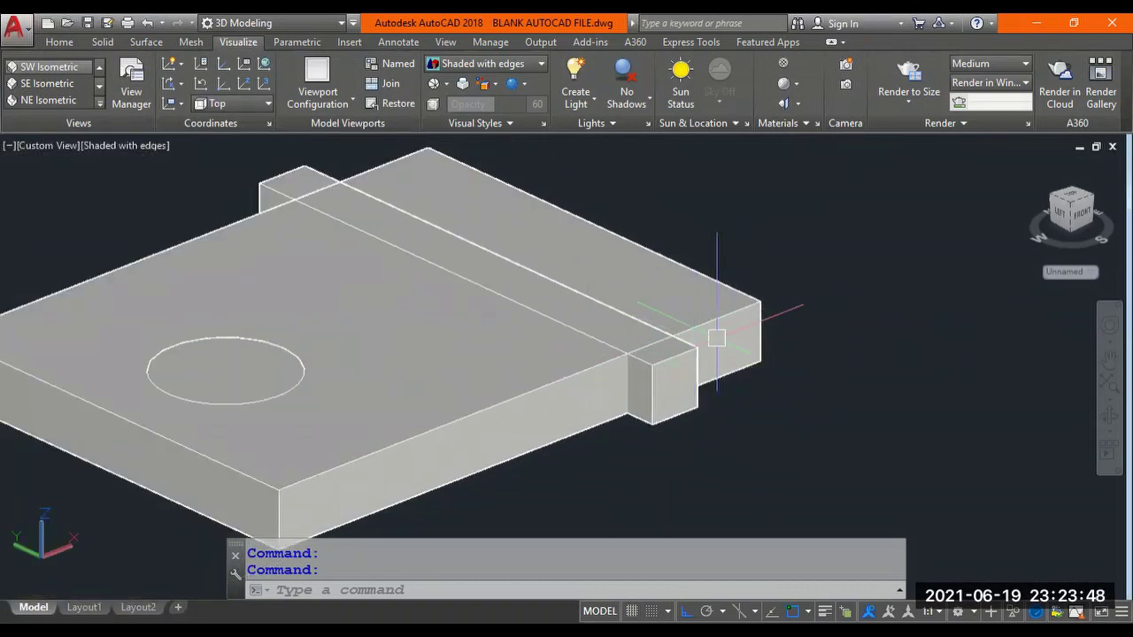
pyautogui.scroll(3, 706, 356)
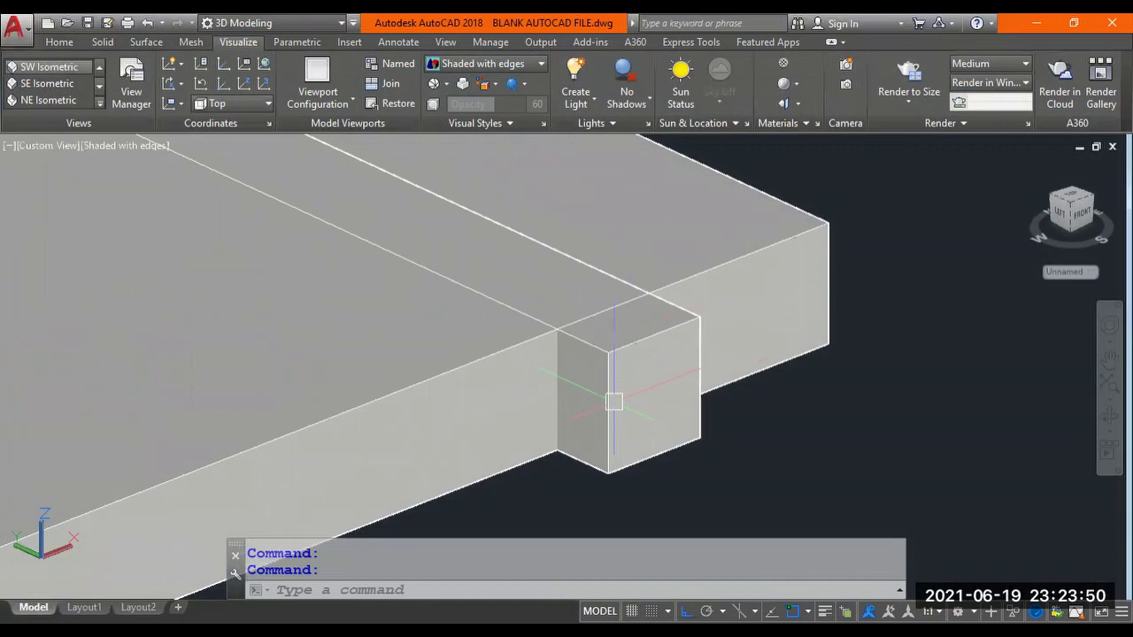
pyautogui.scroll(-2, 631, 390)
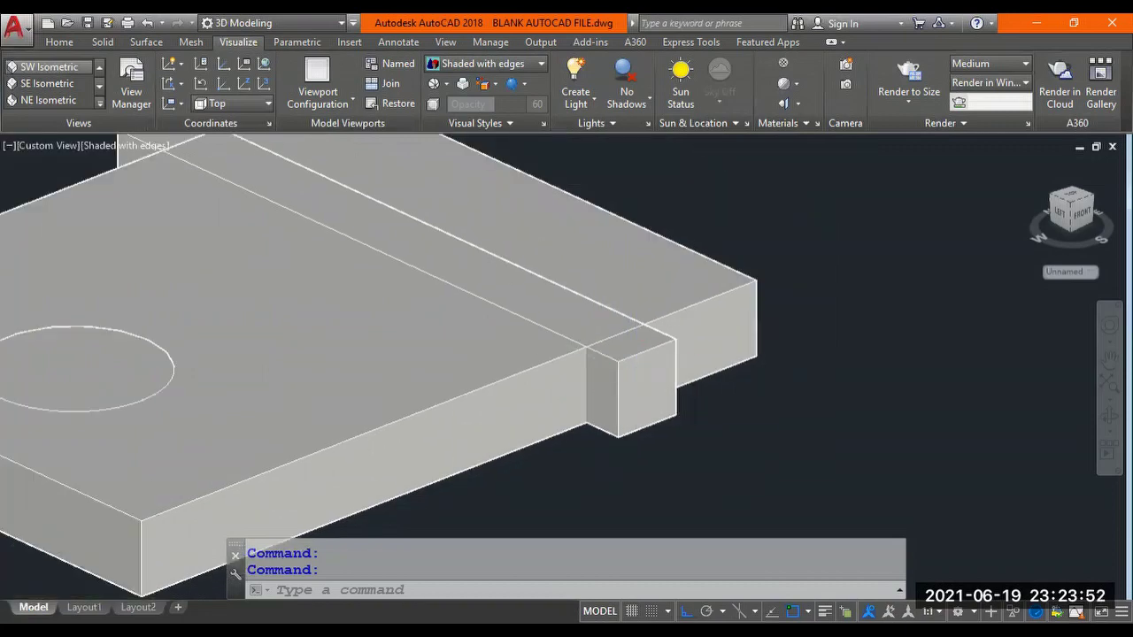
pyautogui.scroll(-2, 634, 391)
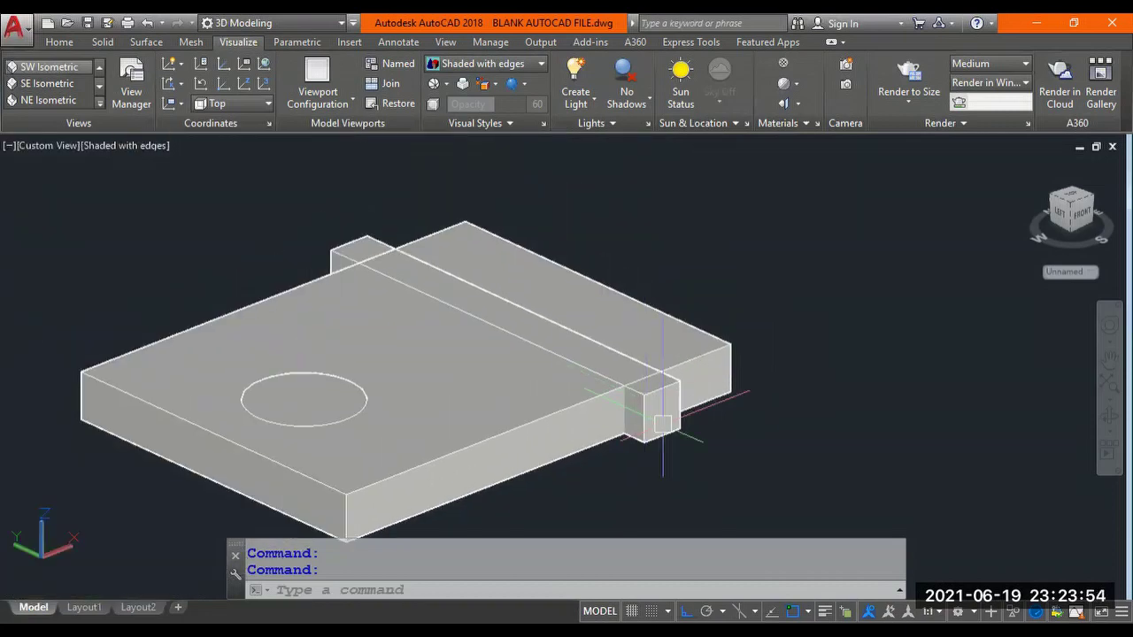
# Move the long strip solid straight up in +Z so it becomes a raised ridge above the plate.
pyautogui.write('MOVE')
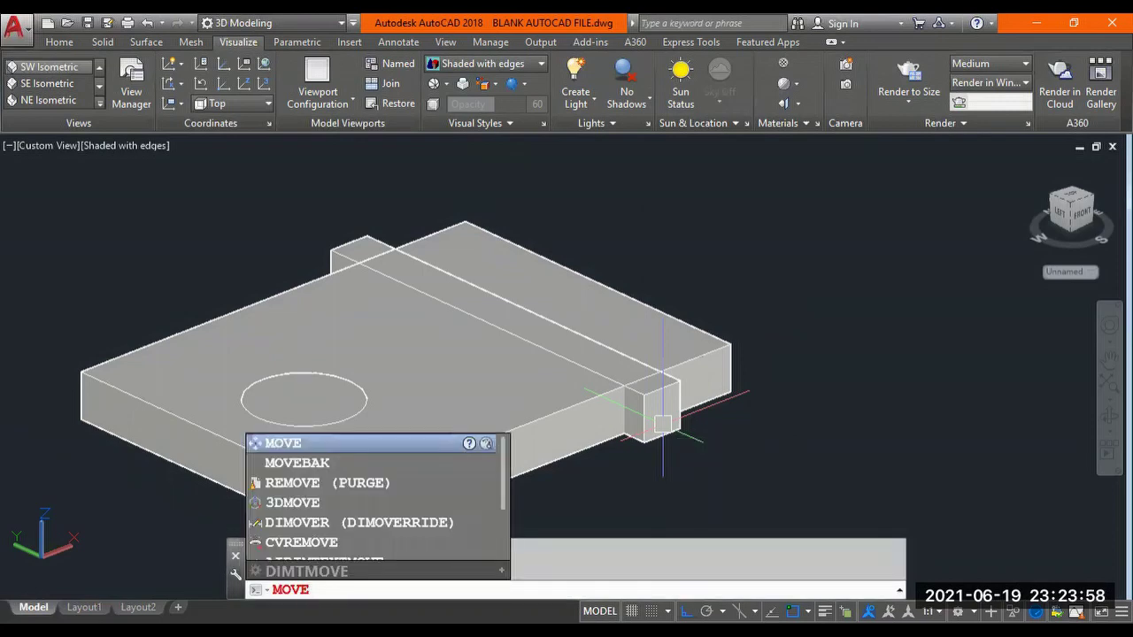
pyautogui.press('Return')
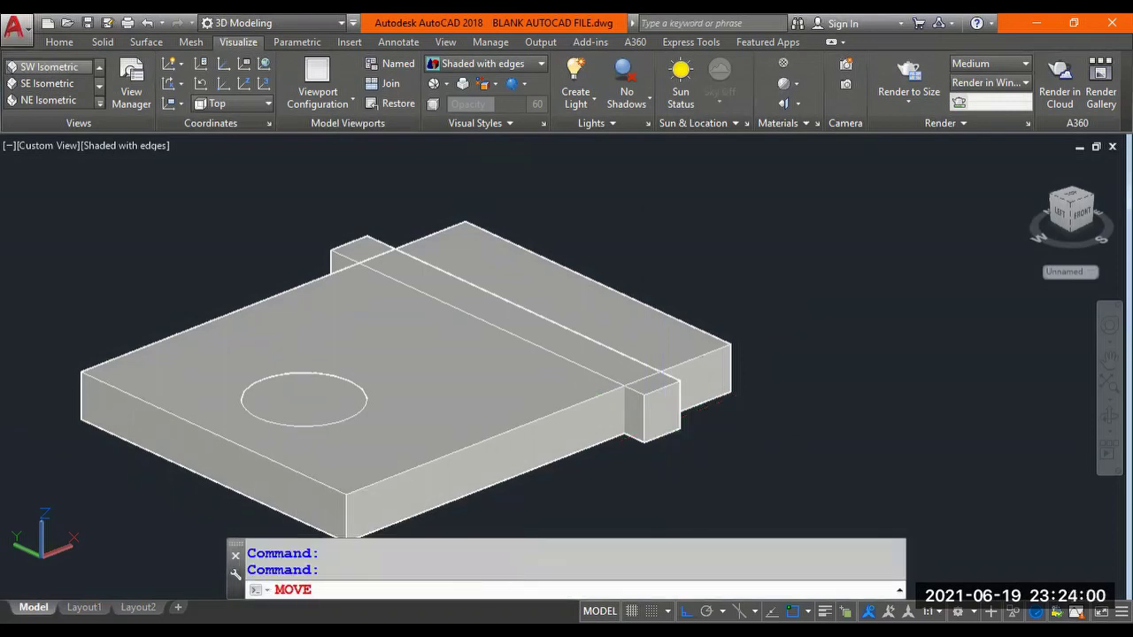
pyautogui.press('Return')
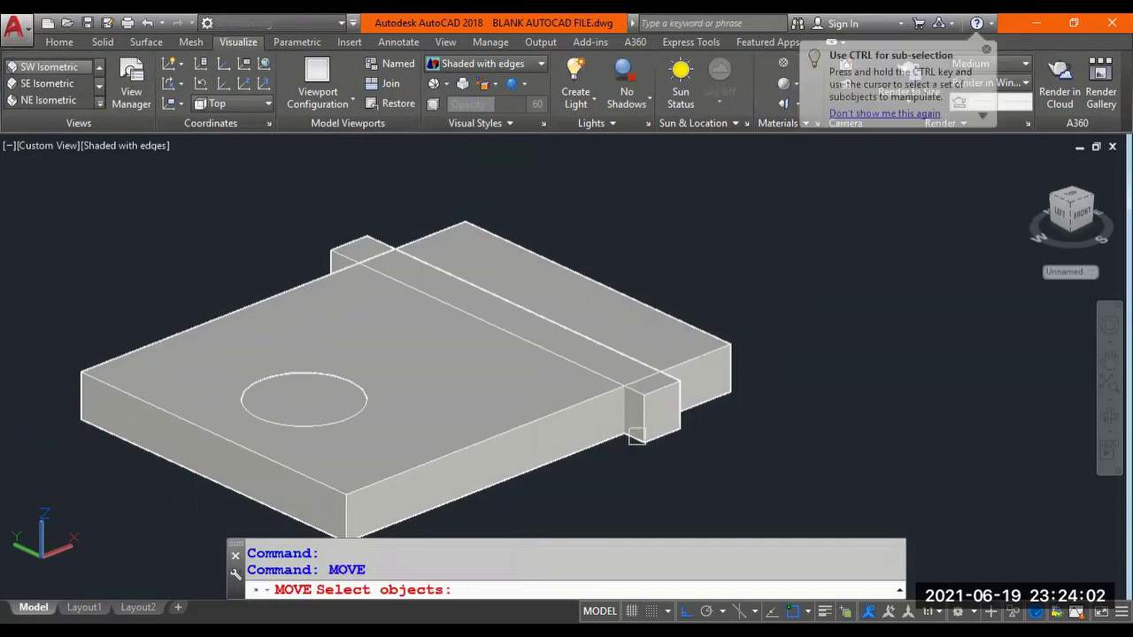
pyautogui.click(638, 436)
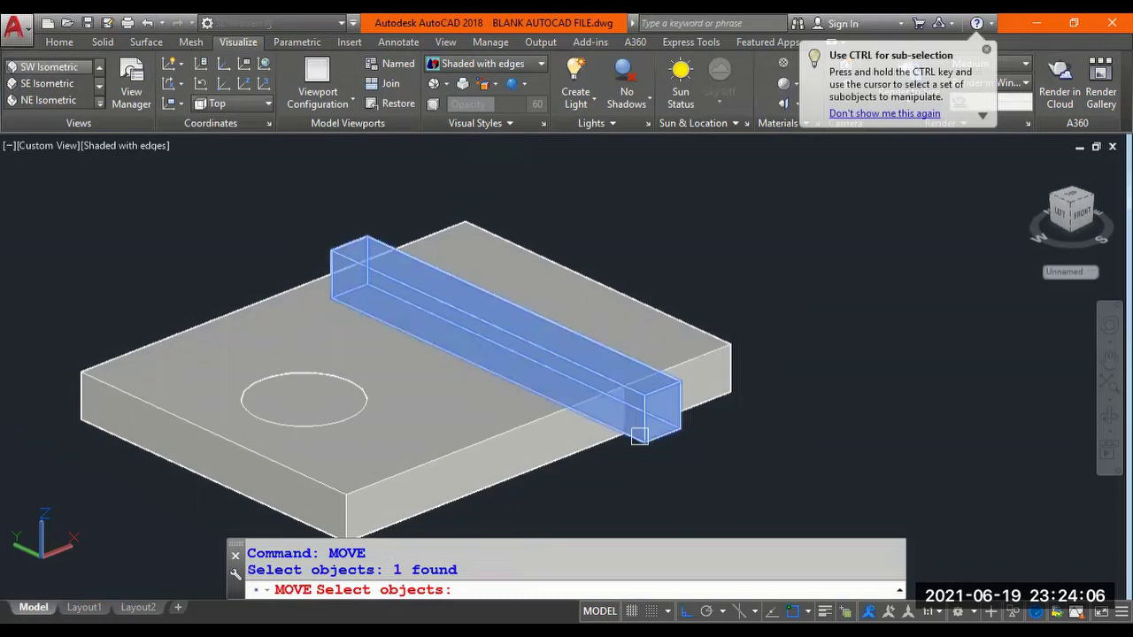
pyautogui.press('Return')
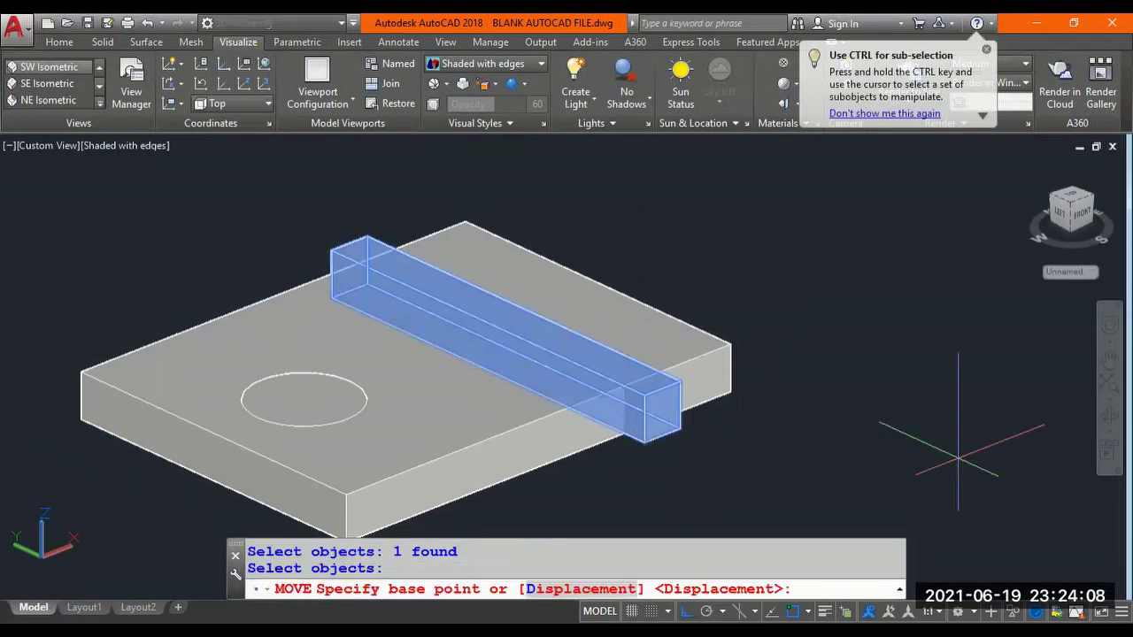
pyautogui.click(922, 412)
pyautogui.click(922, 407)
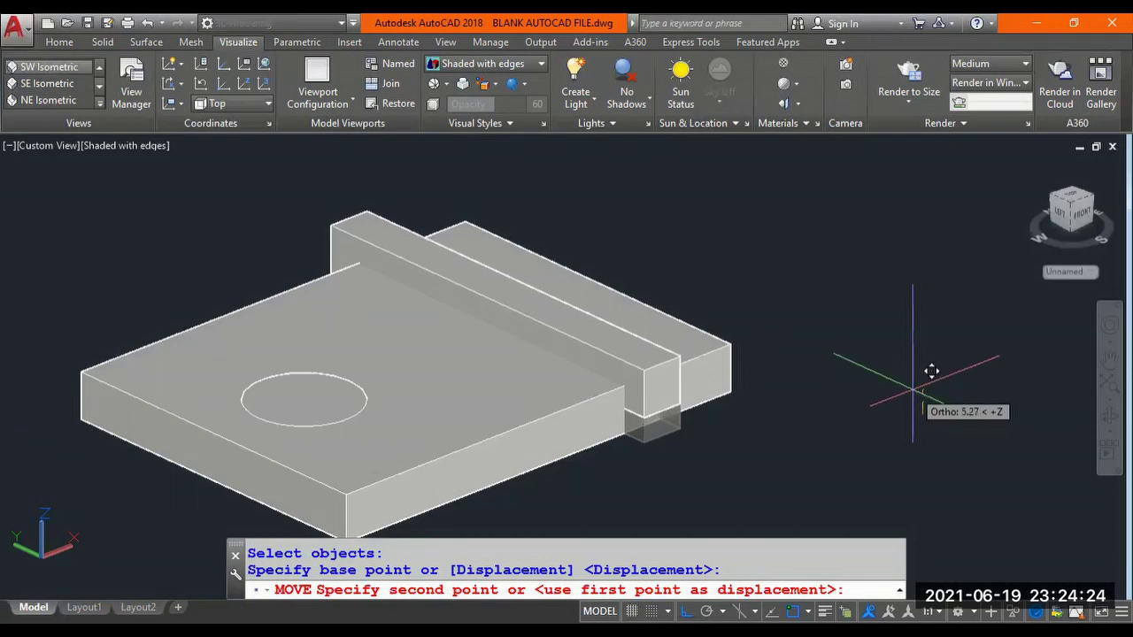
pyautogui.click(931, 372)
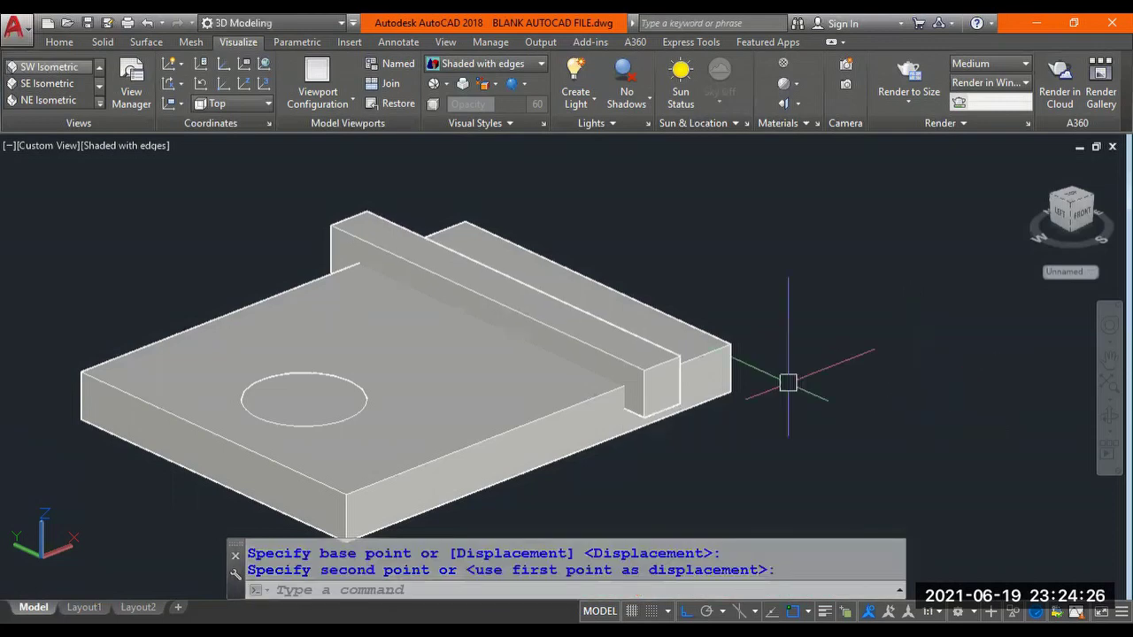
pyautogui.keyDown('shift'); pyautogui.moveTo(584, 384); pyautogui.dragTo(390, 389, button='middle'); pyautogui.keyUp('shift')
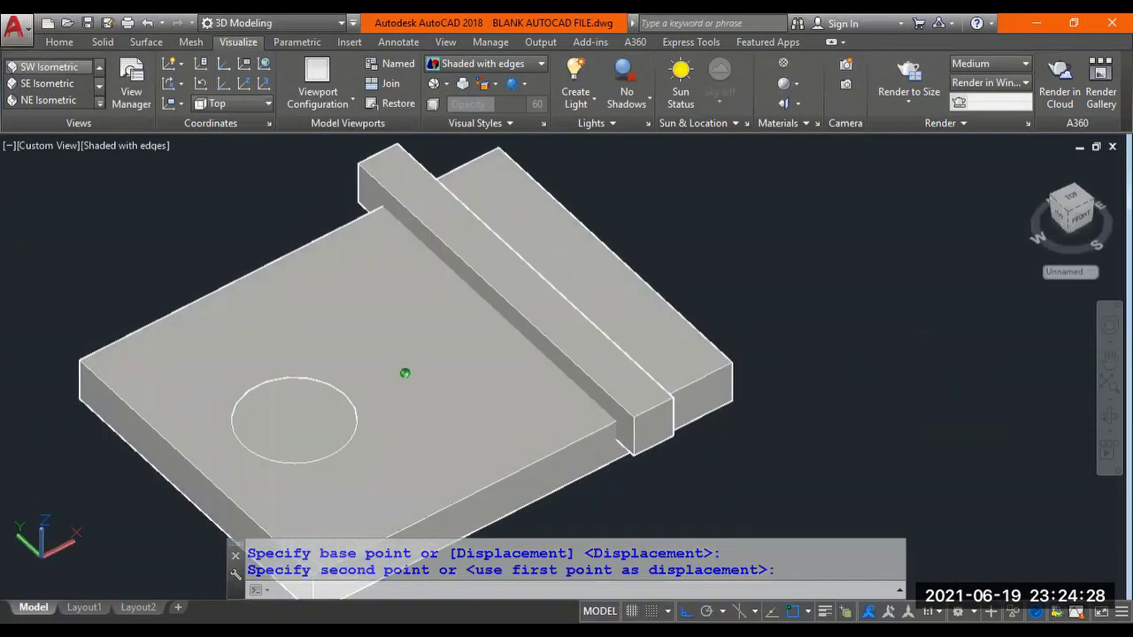
pyautogui.keyDown('shift'); pyautogui.moveTo(432, 358); pyautogui.dragTo(511, 354, button='middle'); pyautogui.keyUp('shift')
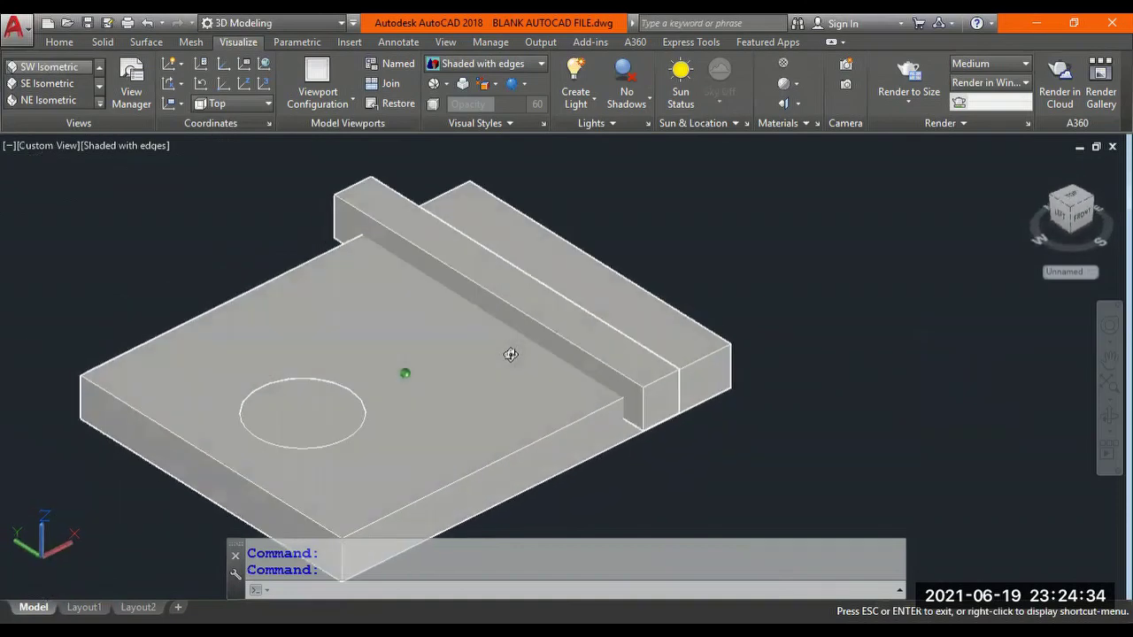
pyautogui.moveTo(397, 399); pyautogui.dragTo(508, 394, button='middle')
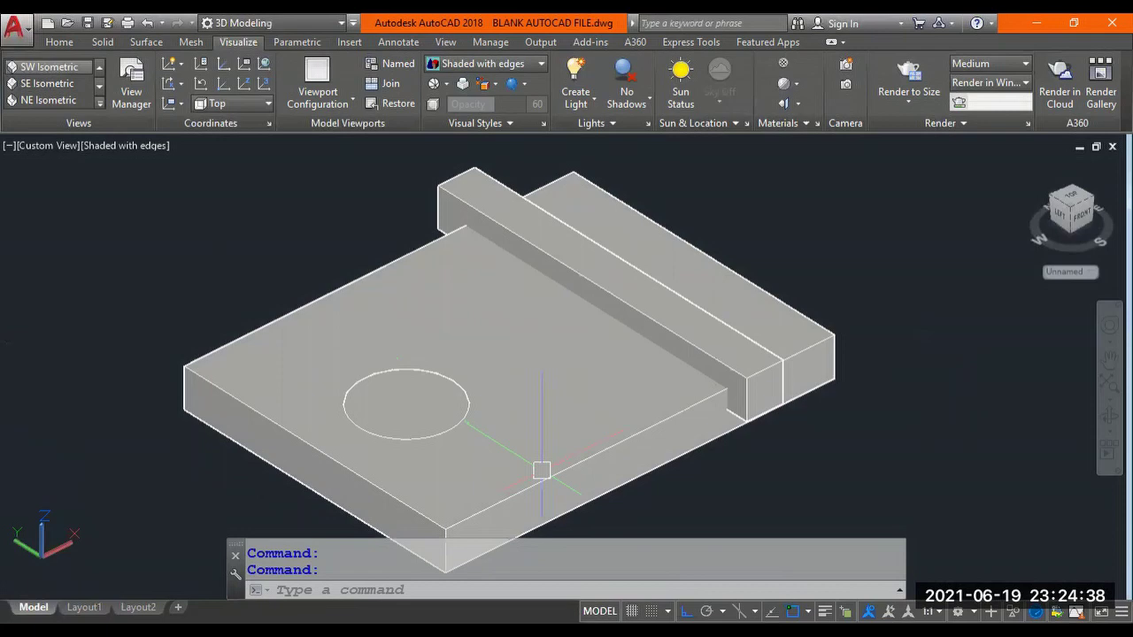
pyautogui.click(824, 355)
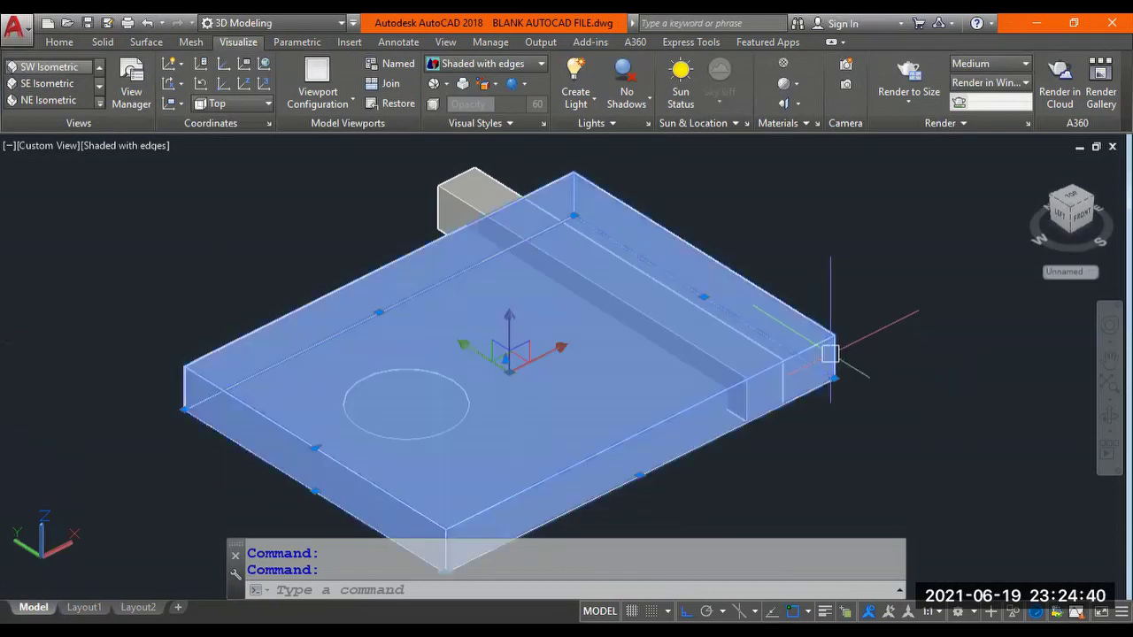
pyautogui.click(465, 182)
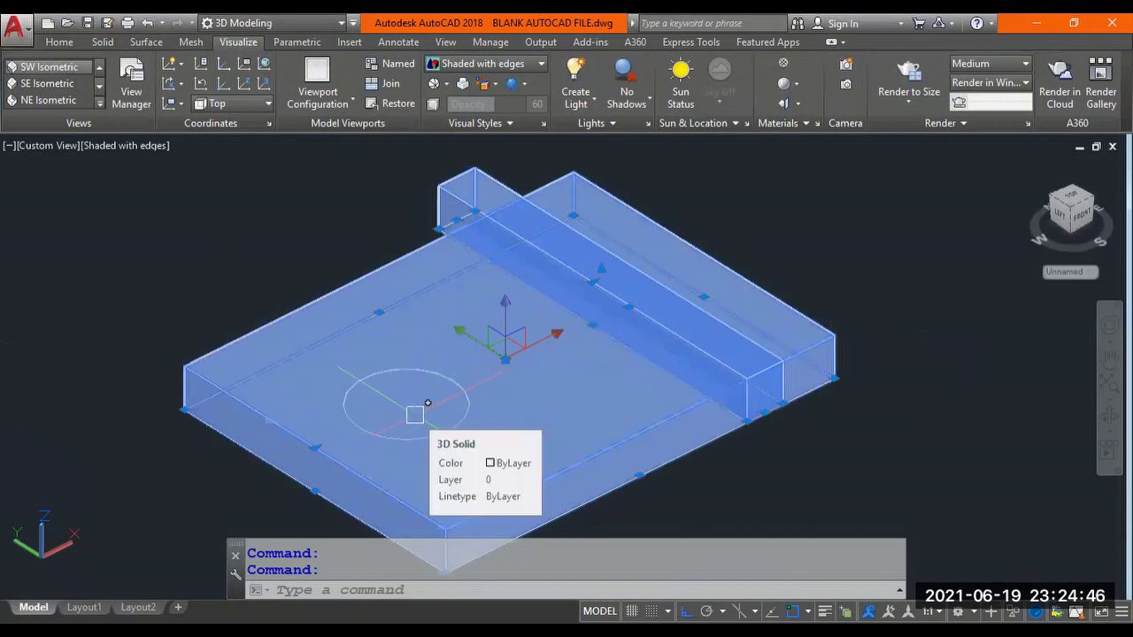
pyautogui.scroll(1, 415, 415)
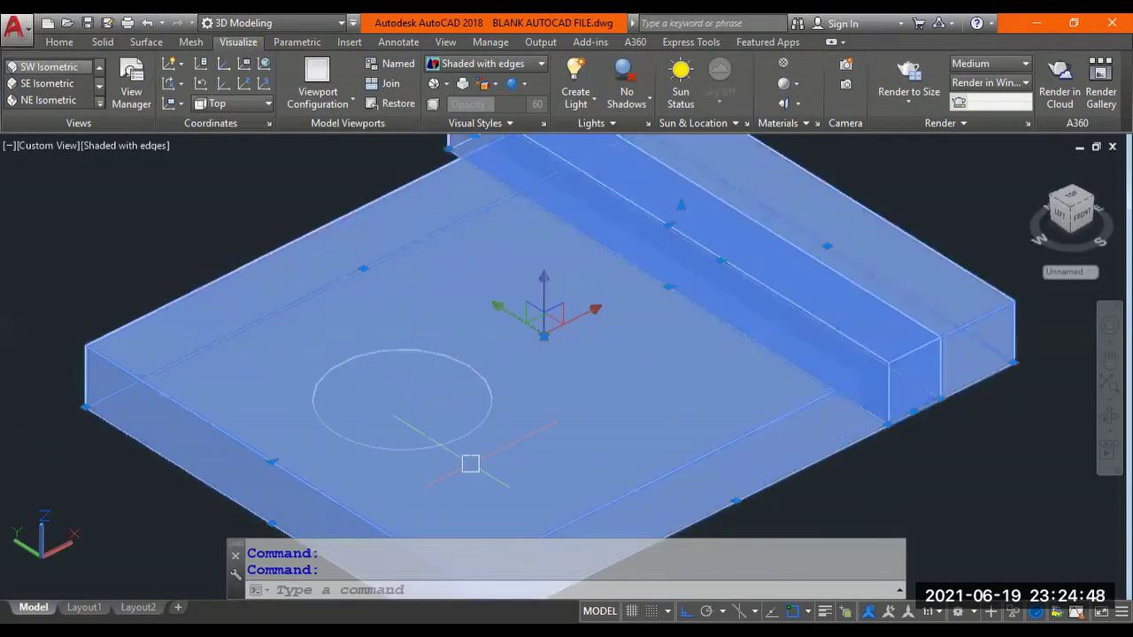
pyautogui.scroll(2, 468, 463)
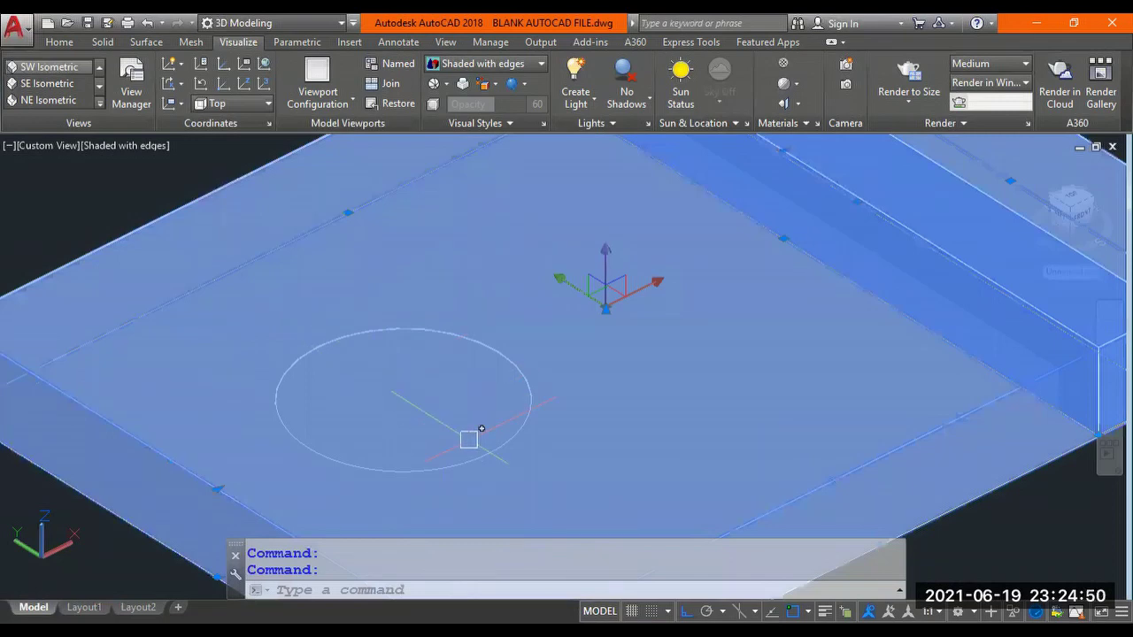
pyautogui.scroll(-4, 469, 440)
pyautogui.press('Escape')
pyautogui.press('Escape')
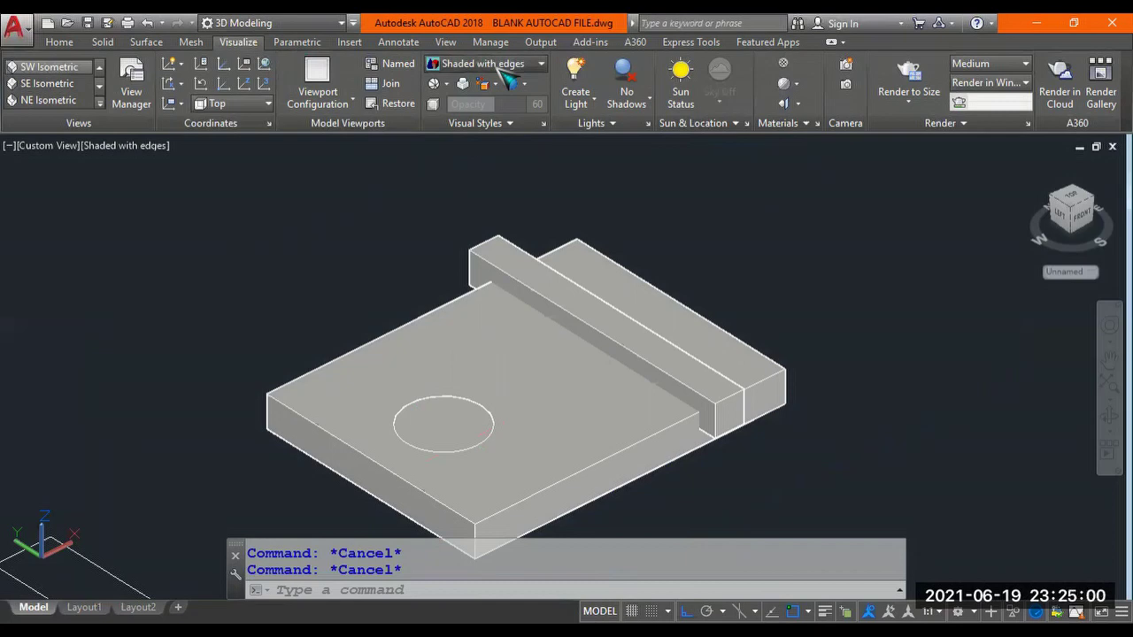
# Switch the visual style to 2D Wireframe to reveal the cylinder inside the plate.
pyautogui.click(484, 66)
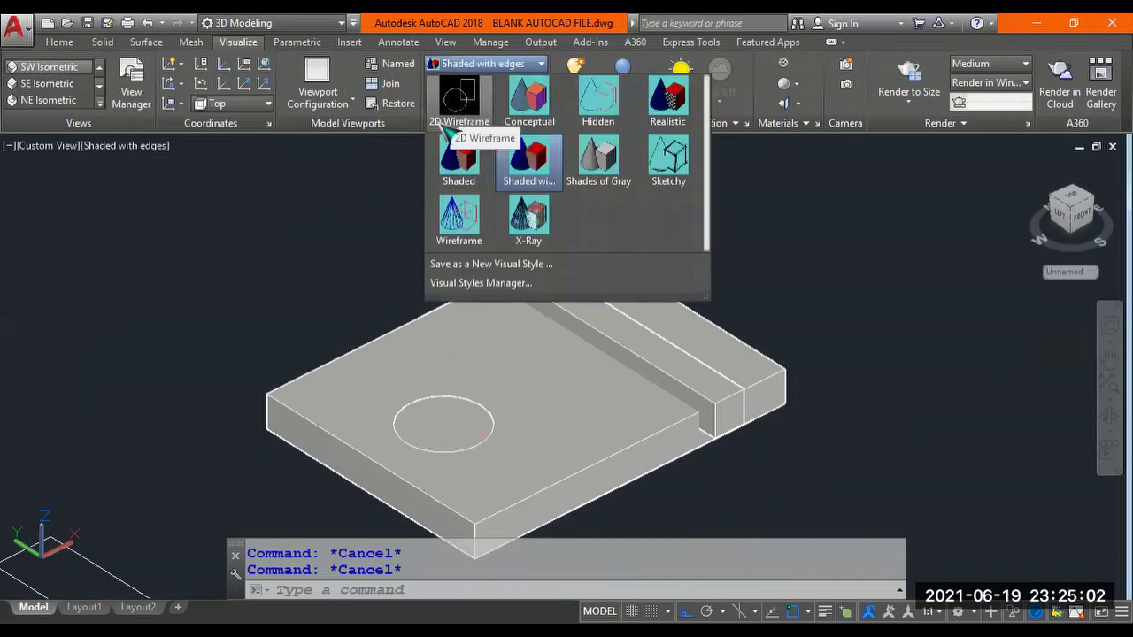
pyautogui.click(459, 99)
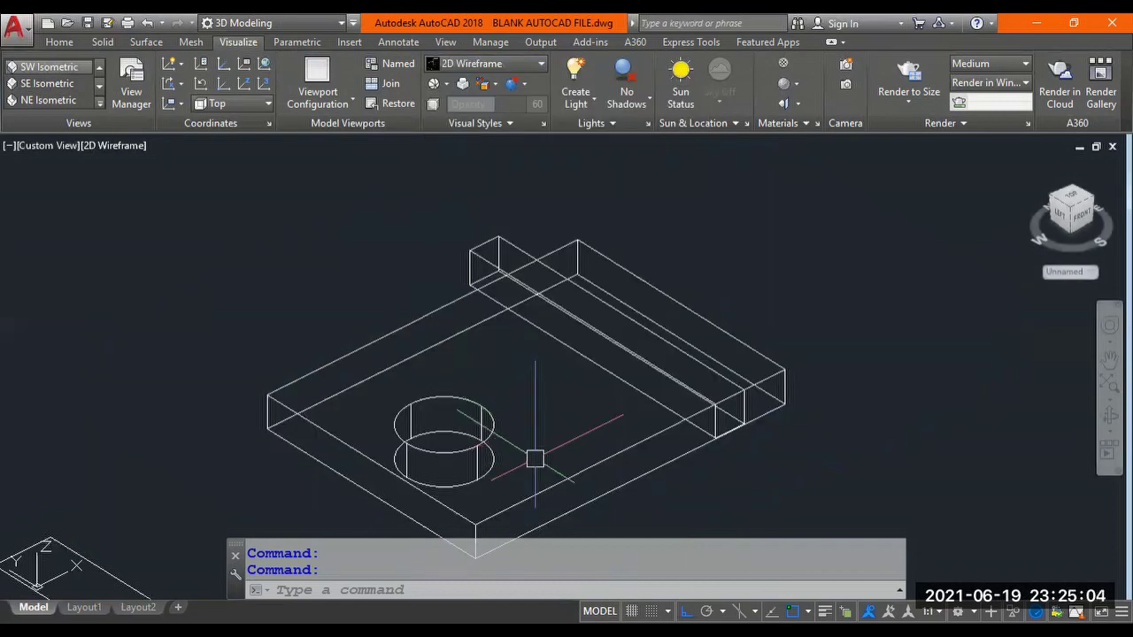
pyautogui.scroll(2, 534, 458)
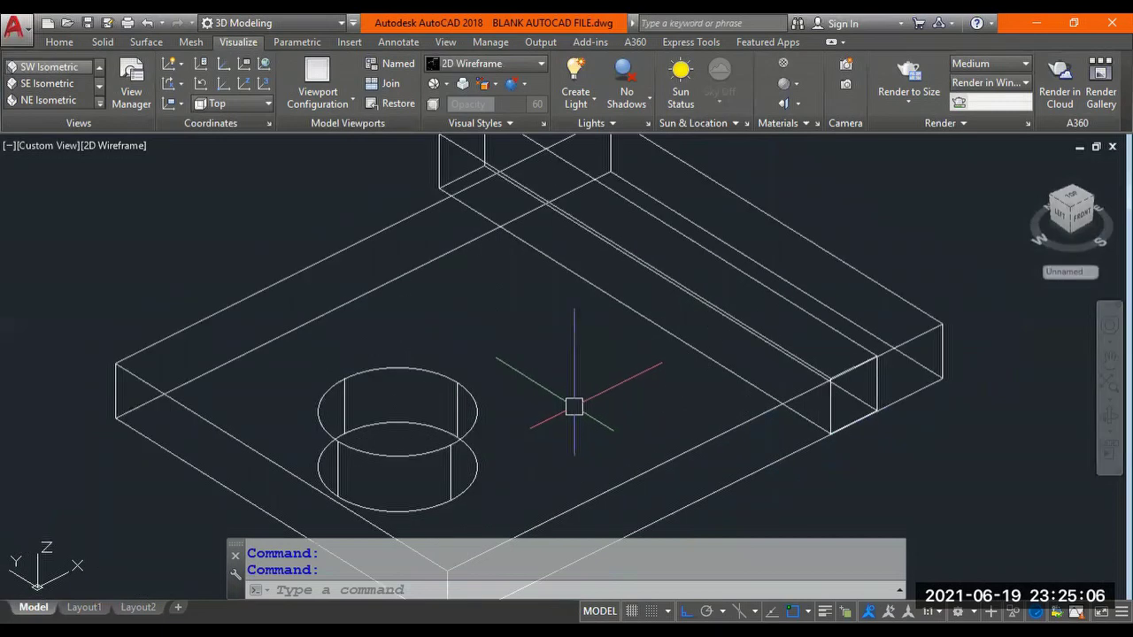
pyautogui.scroll(-2, 573, 406)
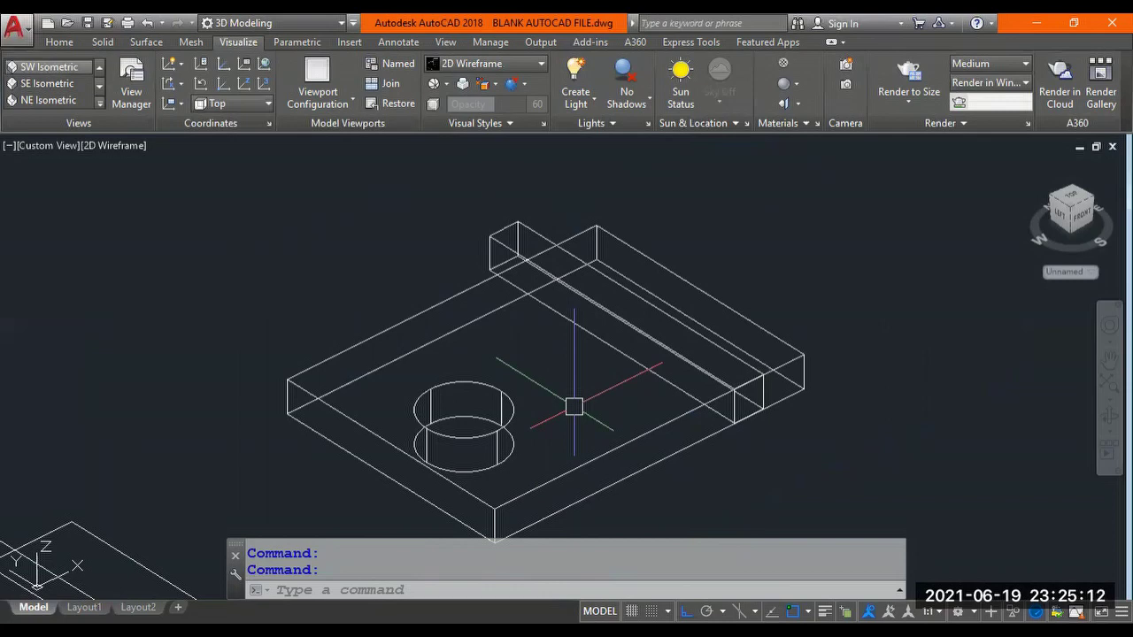
# Subtract the cylinder from the base plate with SUBTRACT, leaving a round through-hole.
pyautogui.write('SUBTRACT')
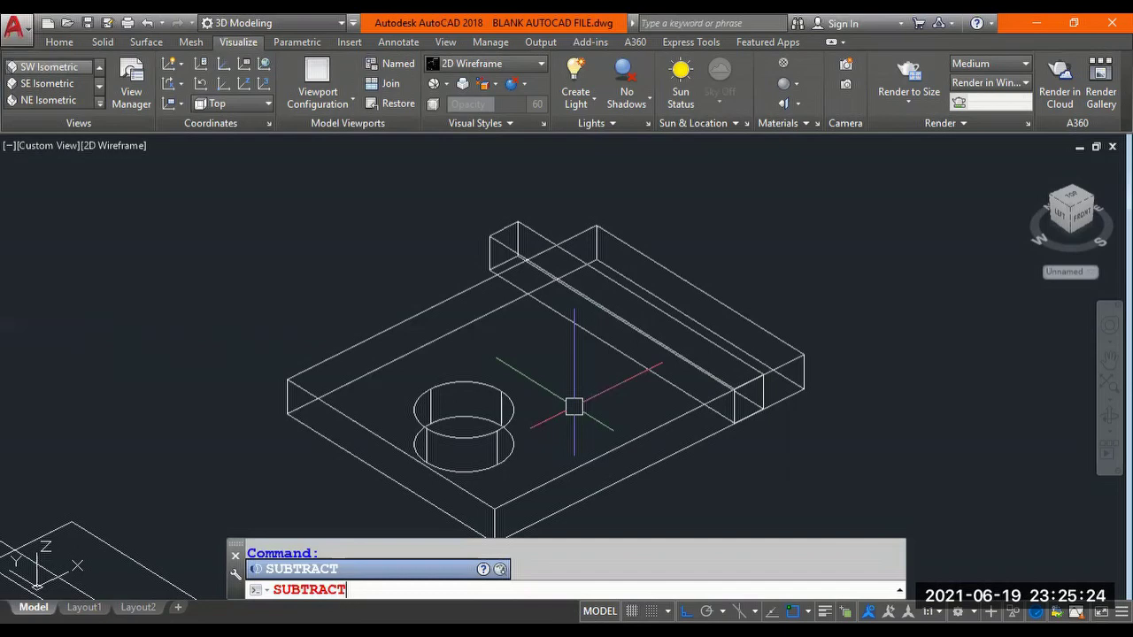
pyautogui.press('Return')
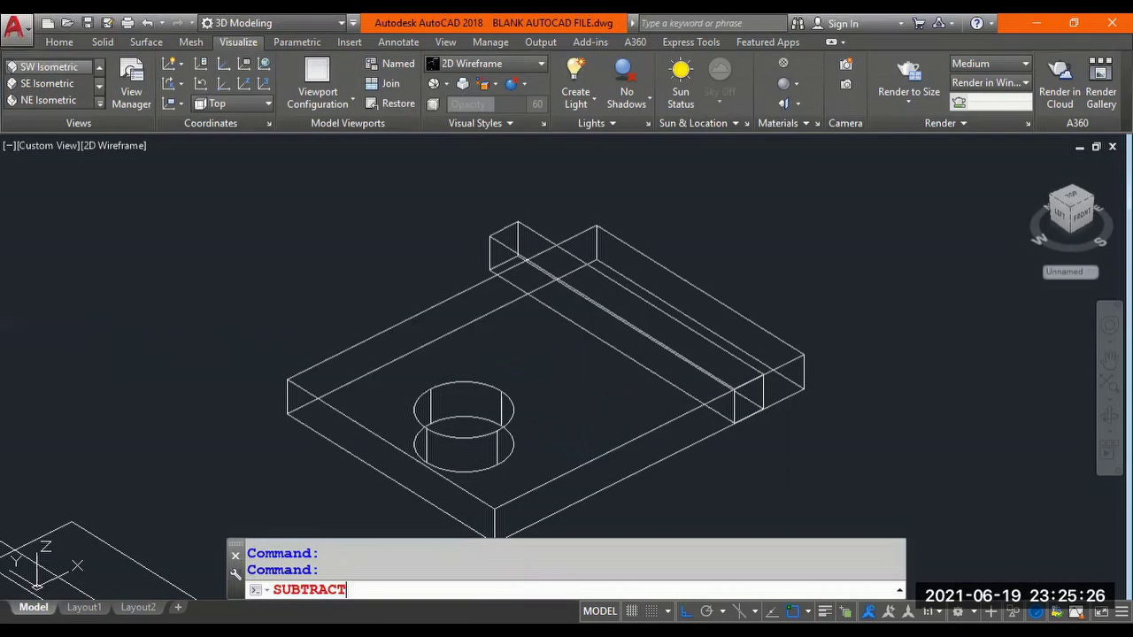
pyautogui.click(632, 443)
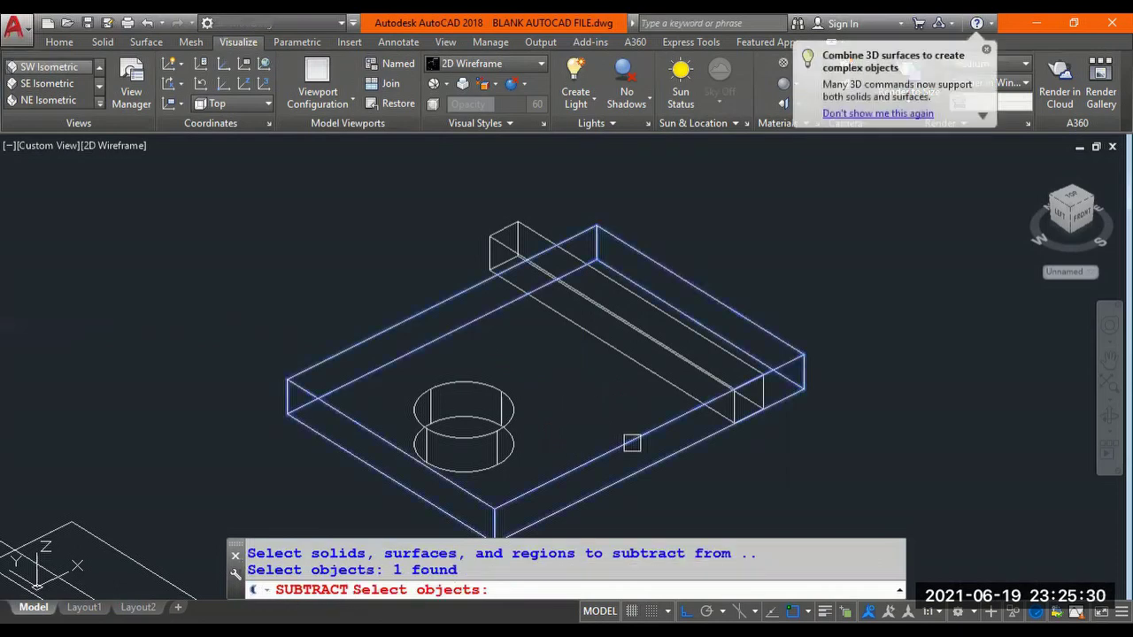
pyautogui.press('Return')
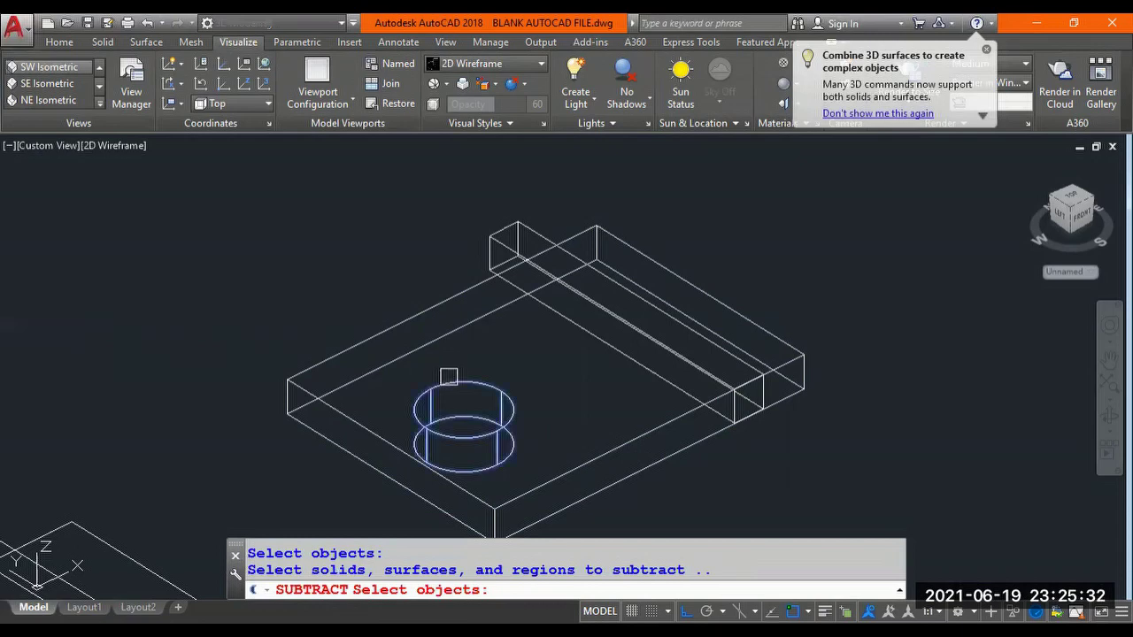
pyautogui.click(449, 376)
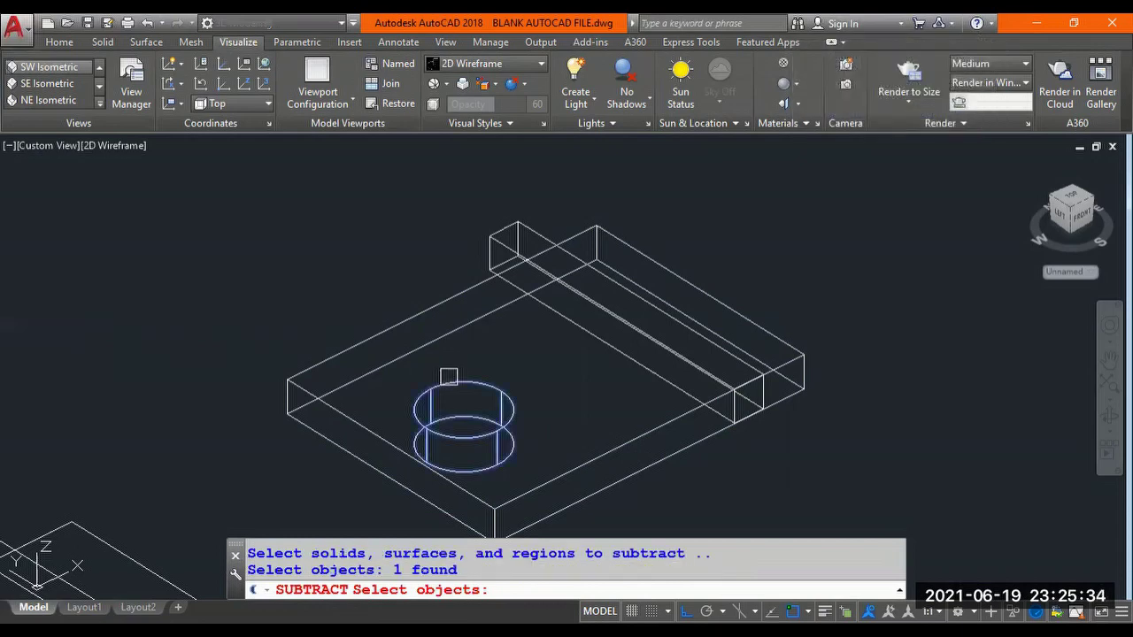
pyautogui.press('Return')
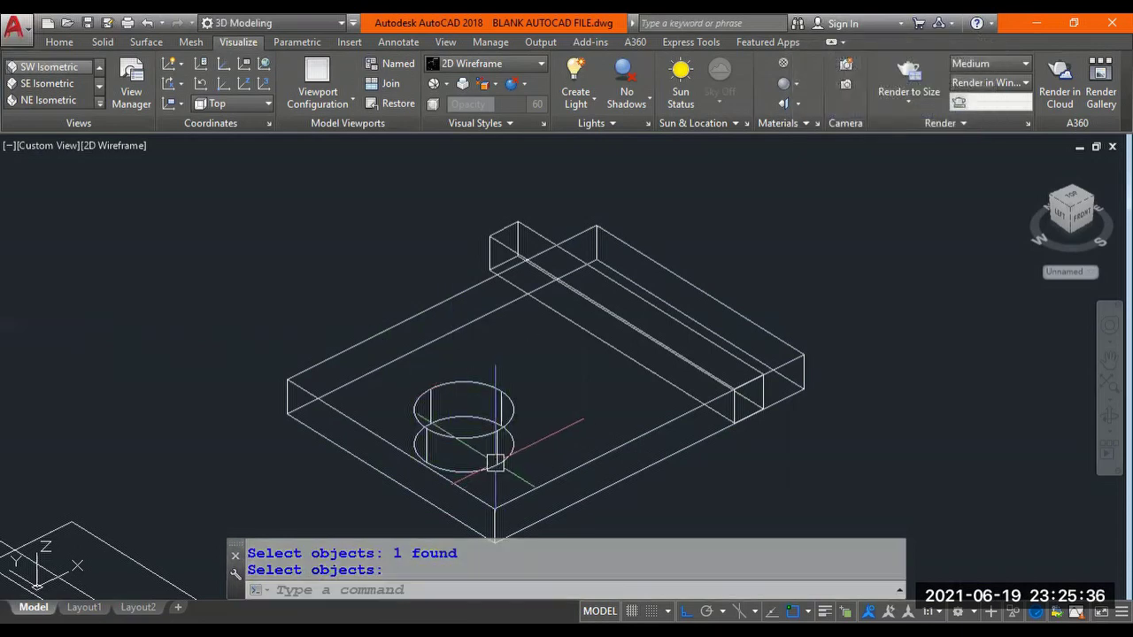
pyautogui.scroll(2, 569, 416)
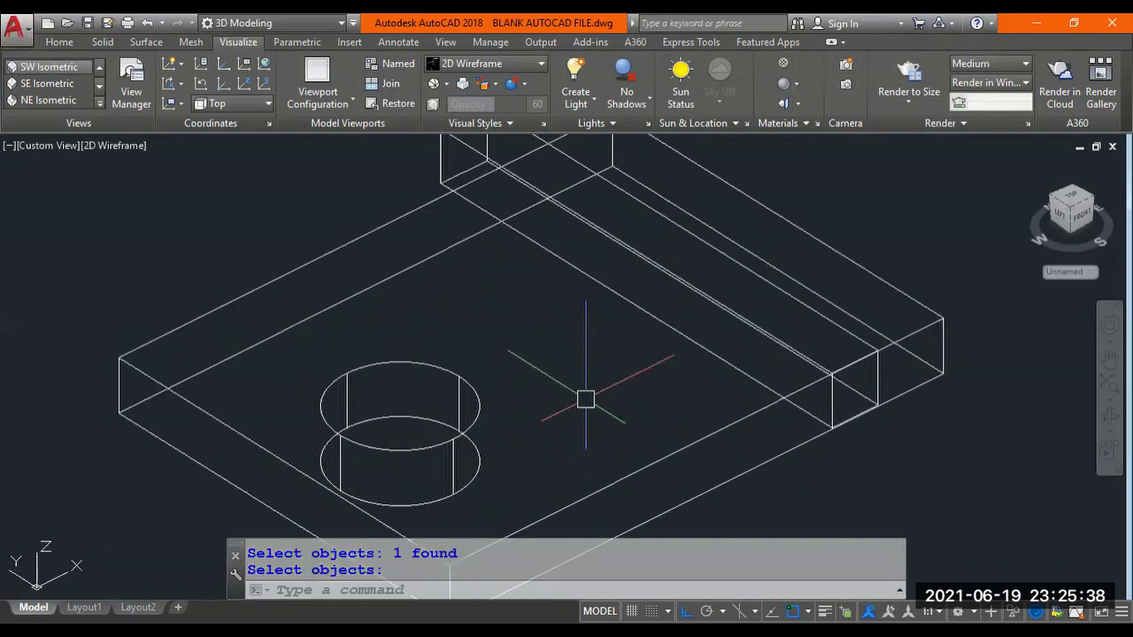
pyautogui.scroll(-2, 571, 409)
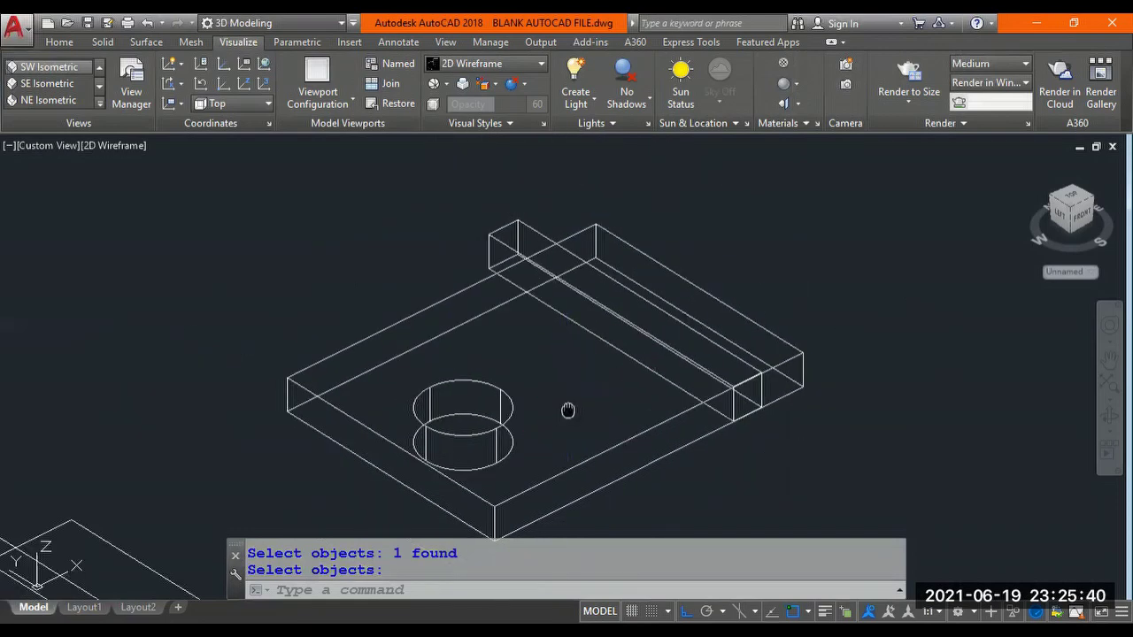
pyautogui.moveTo(569, 410); pyautogui.dragTo(584, 384, button='middle')
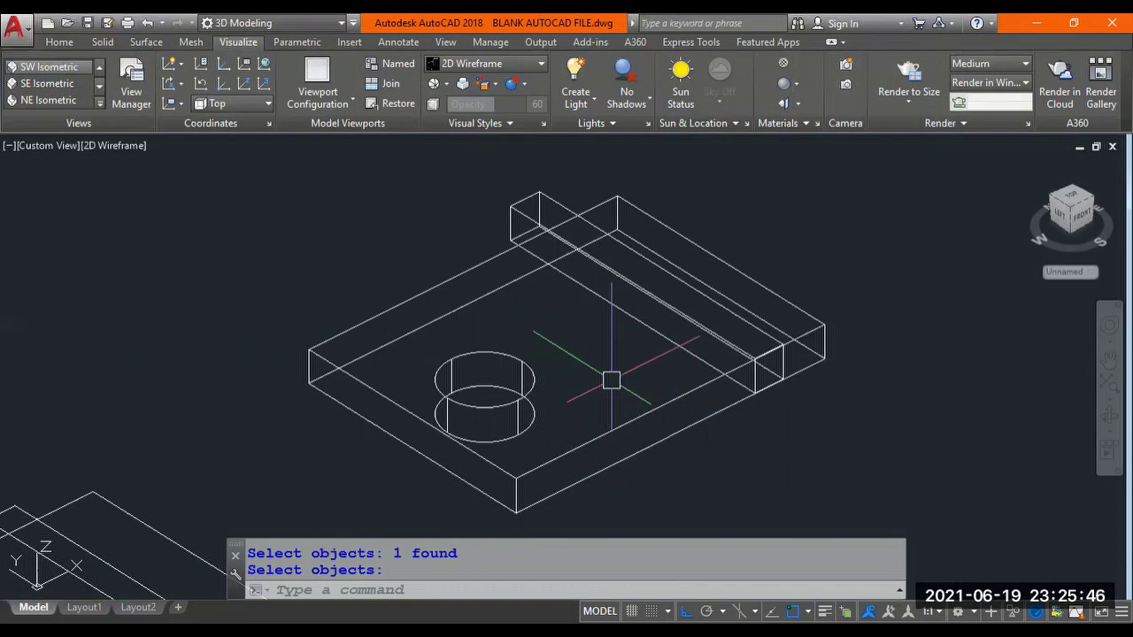
# Return to the Shaded with edges visual style and orbit to inspect the open hole.
pyautogui.click(494, 67)
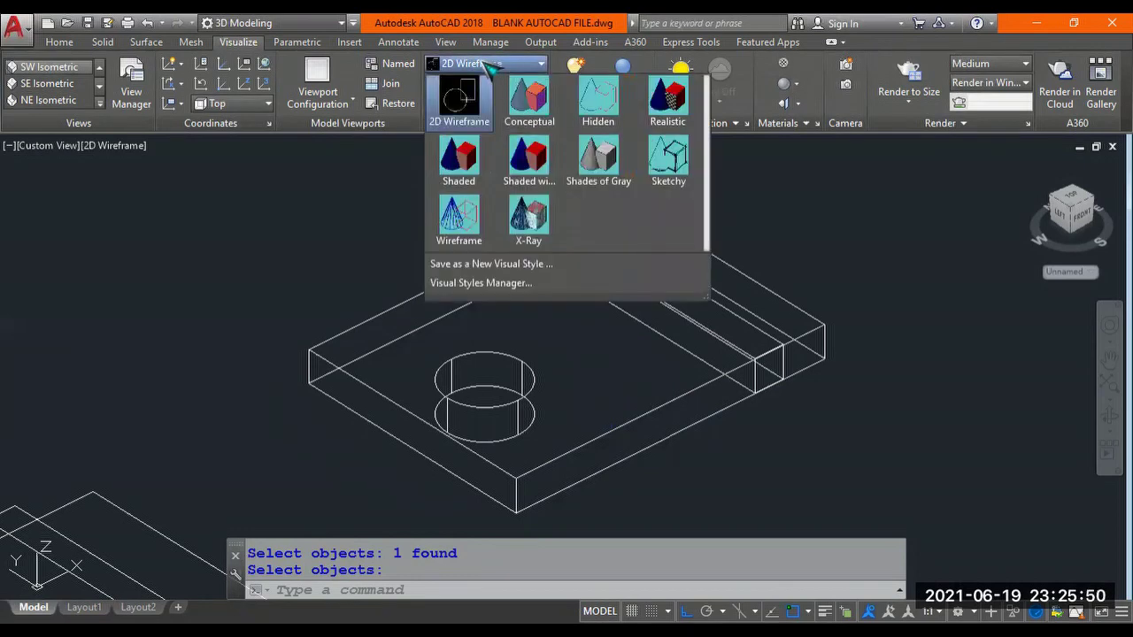
pyautogui.click(529, 157)
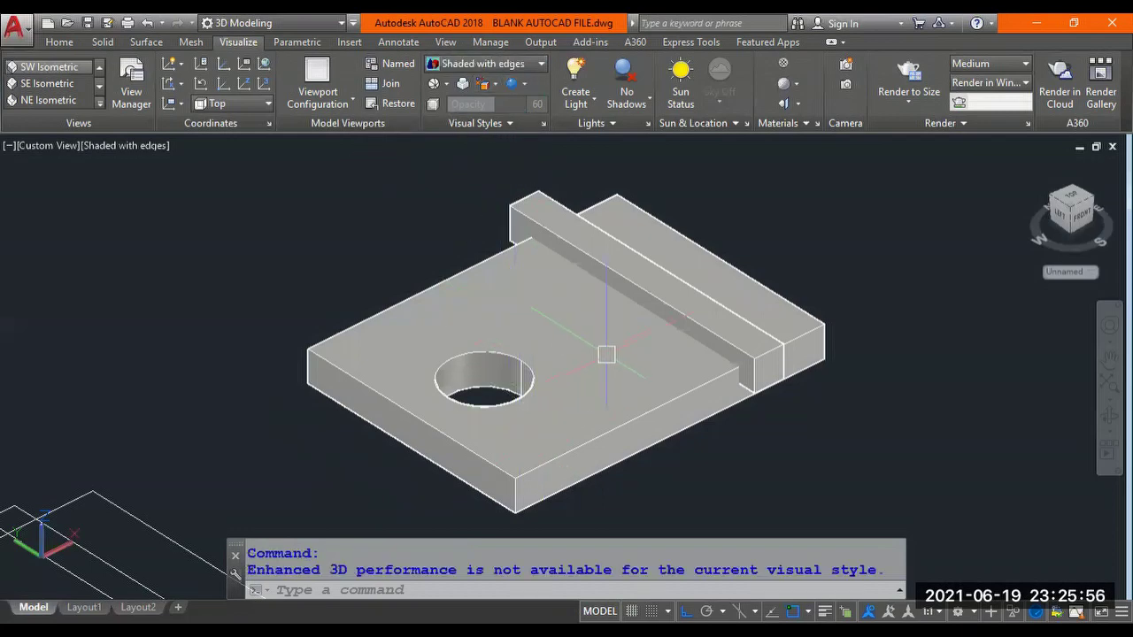
pyautogui.moveTo(606, 346)
pyautogui.keyDown('shift'); pyautogui.mouseDown(button='middle')
pyautogui.moveTo(606, 431)
pyautogui.moveTo(518, 395)
pyautogui.moveTo(480, 324)
pyautogui.moveTo(490, 229)
pyautogui.moveTo(540, 357)
pyautogui.moveTo(614, 387)
pyautogui.moveTo(600, 367)
pyautogui.moveTo(611, 359)
pyautogui.mouseUp(button='middle'); pyautogui.keyUp('shift')
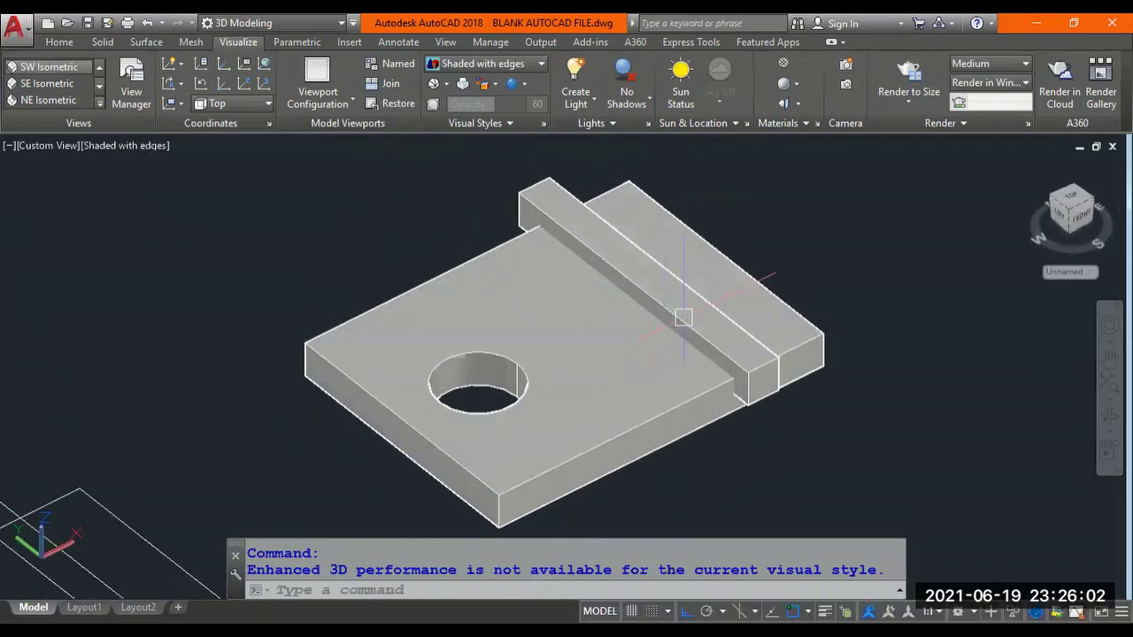
pyautogui.scroll(3, 682, 316)
pyautogui.scroll(-3, 682, 316)
pyautogui.scroll(-2, 531, 316)
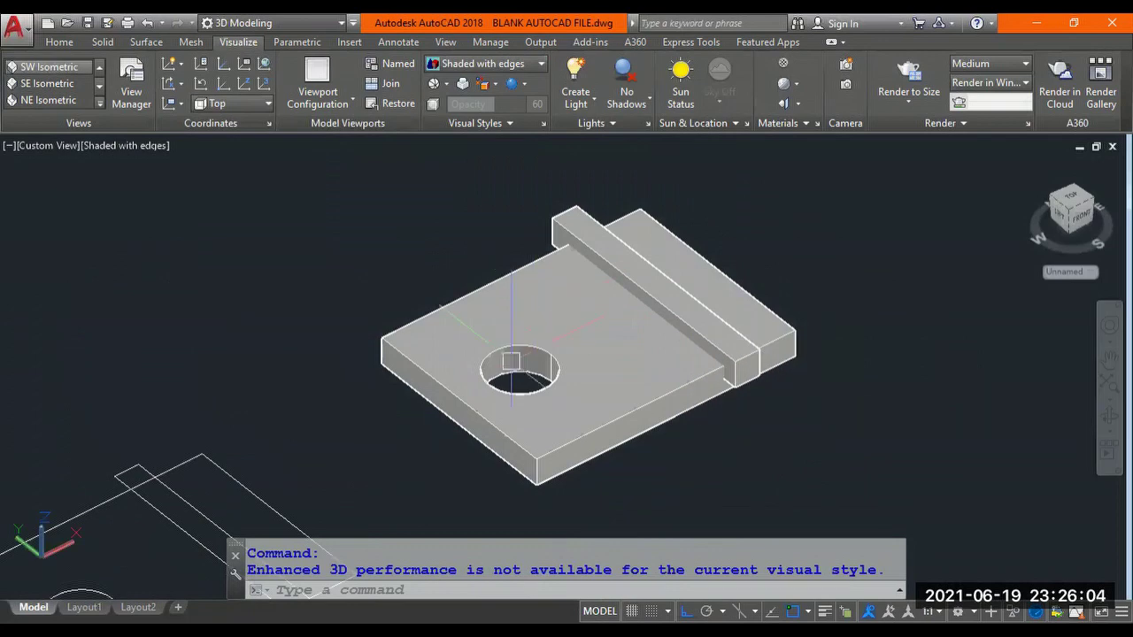
pyautogui.scroll(2, 664, 334)
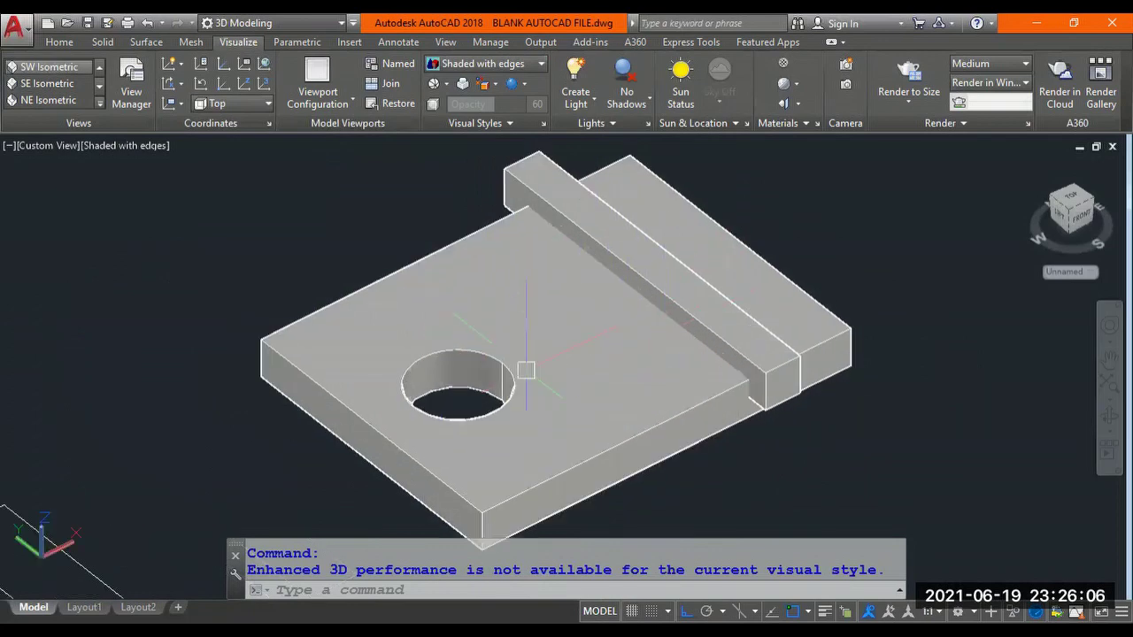
pyautogui.keyDown('shift'); pyautogui.moveTo(559, 364); pyautogui.dragTo(526, 364, button='middle'); pyautogui.keyUp('shift')
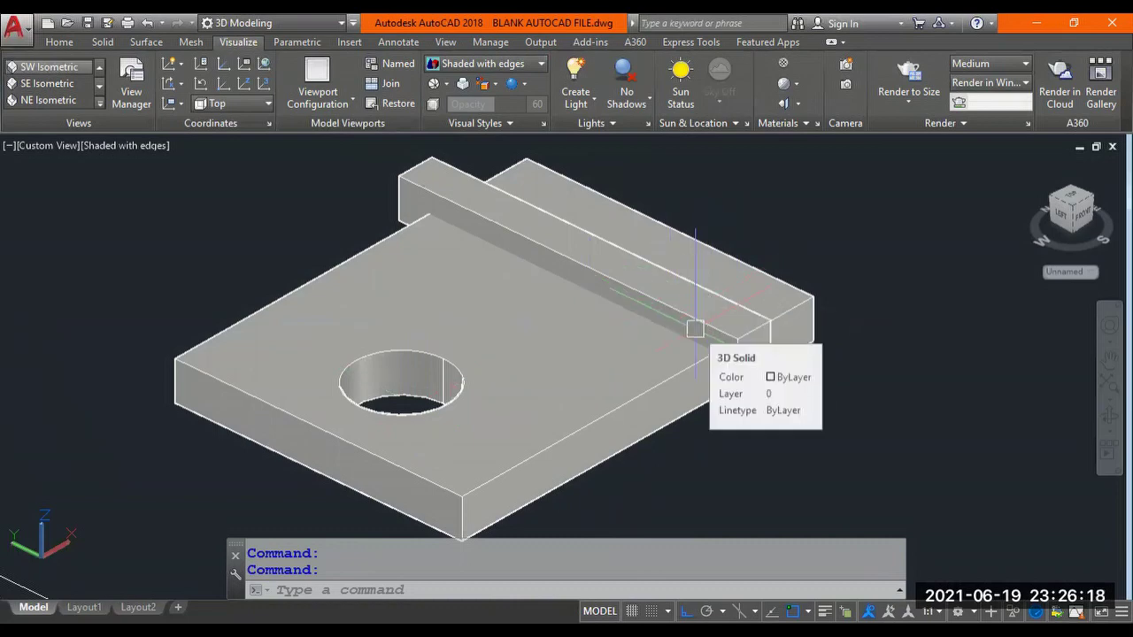
# Subtract the raised strip solid from the plate to cut a groove beside the hole.
pyautogui.write('SU')
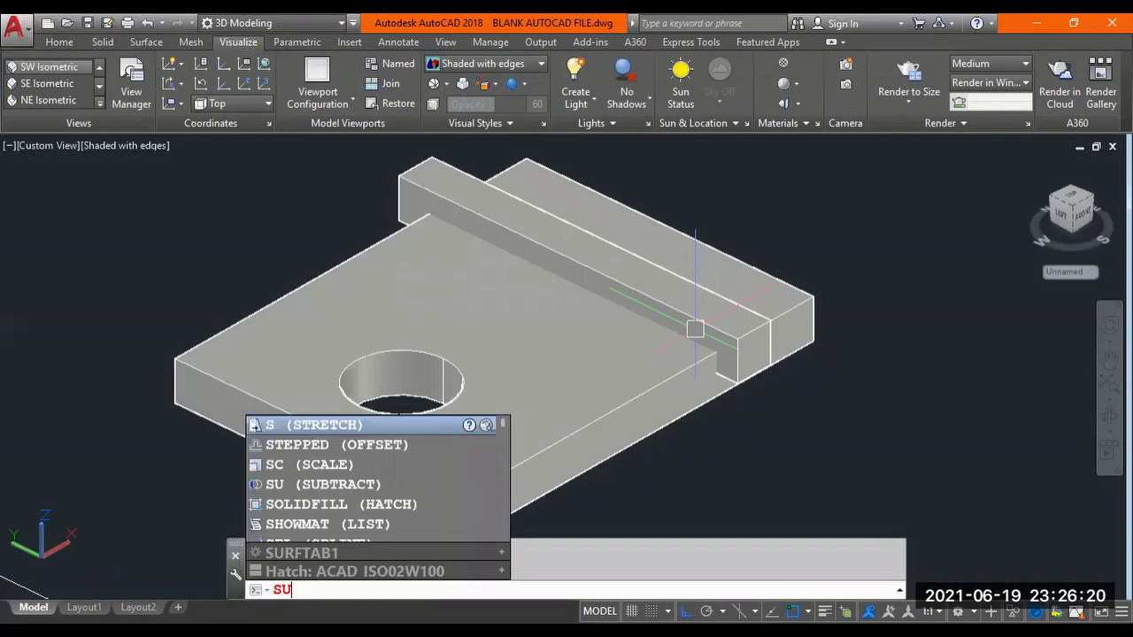
pyautogui.press('Return')
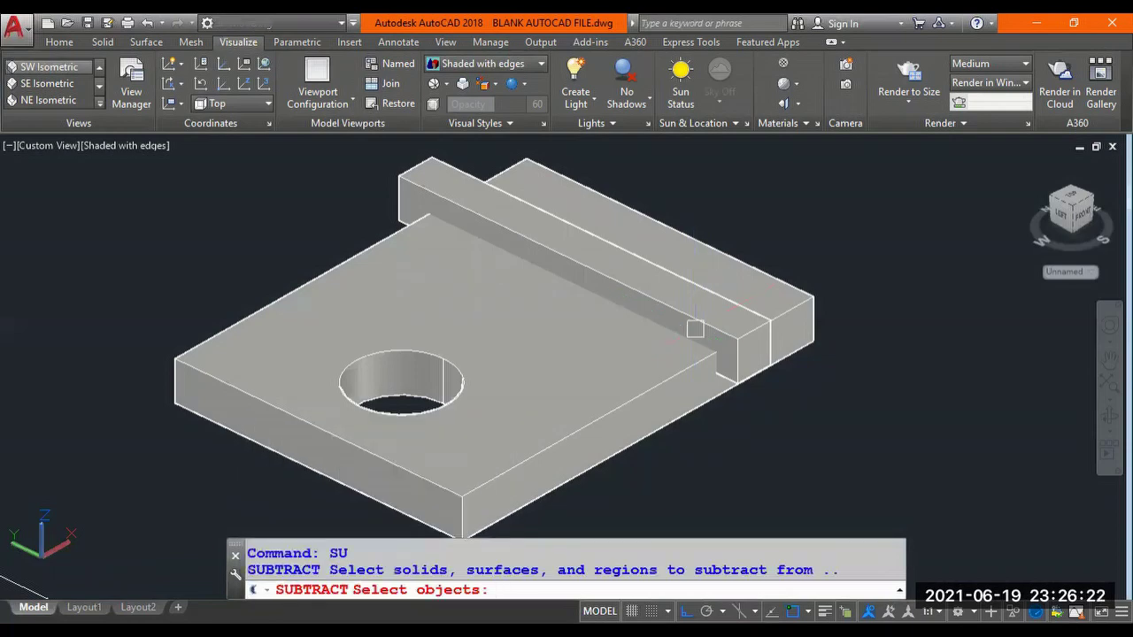
pyautogui.click(803, 304)
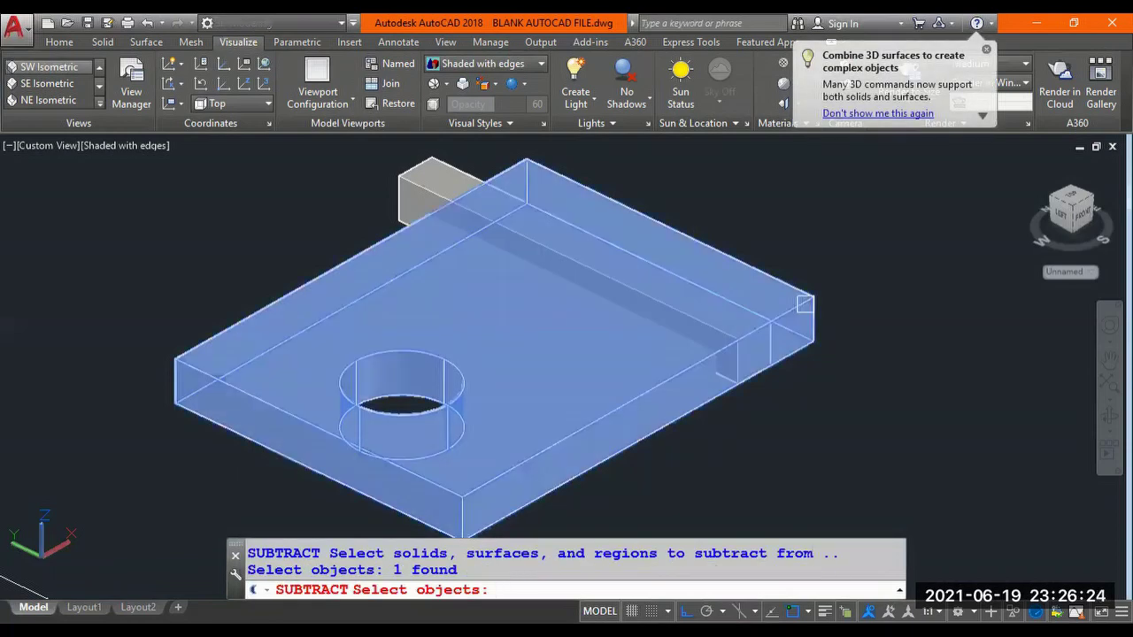
pyautogui.press('Return')
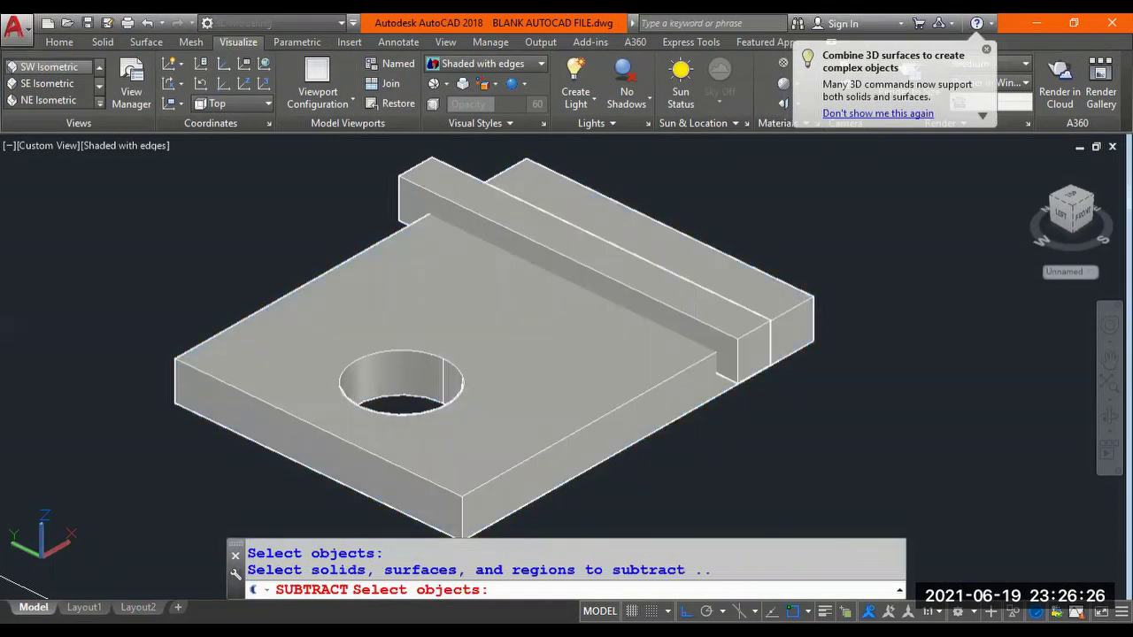
pyautogui.click(433, 167)
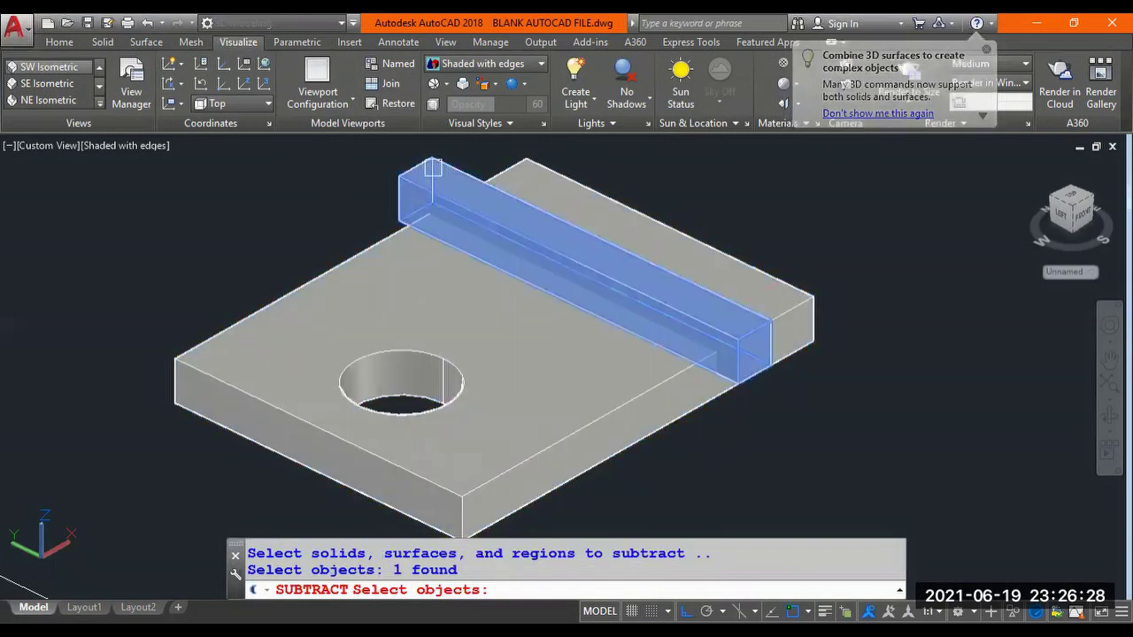
pyautogui.press('Return')
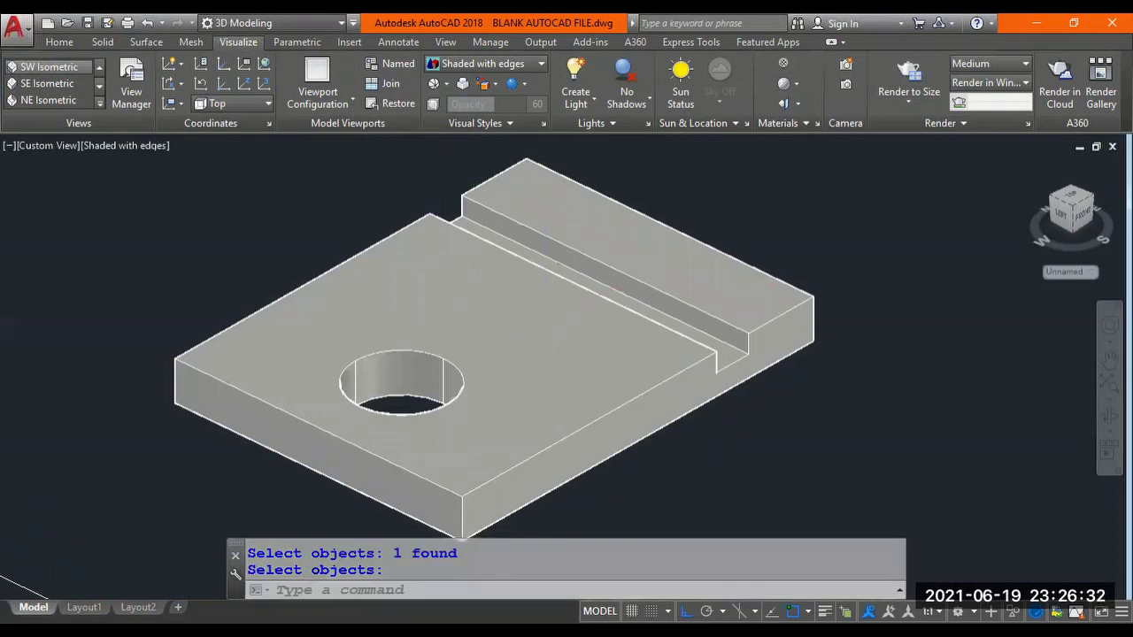
pyautogui.scroll(-2, 543, 324)
pyautogui.keyDown('shift'); pyautogui.moveTo(544, 328); pyautogui.dragTo(525, 424, button='middle'); pyautogui.keyUp('shift')
# Cancel the pending prompt, orbit and zoom to inspect the hole and groove, then start PAN.
pyautogui.press('Return')
pyautogui.scroll(4, 487, 361)
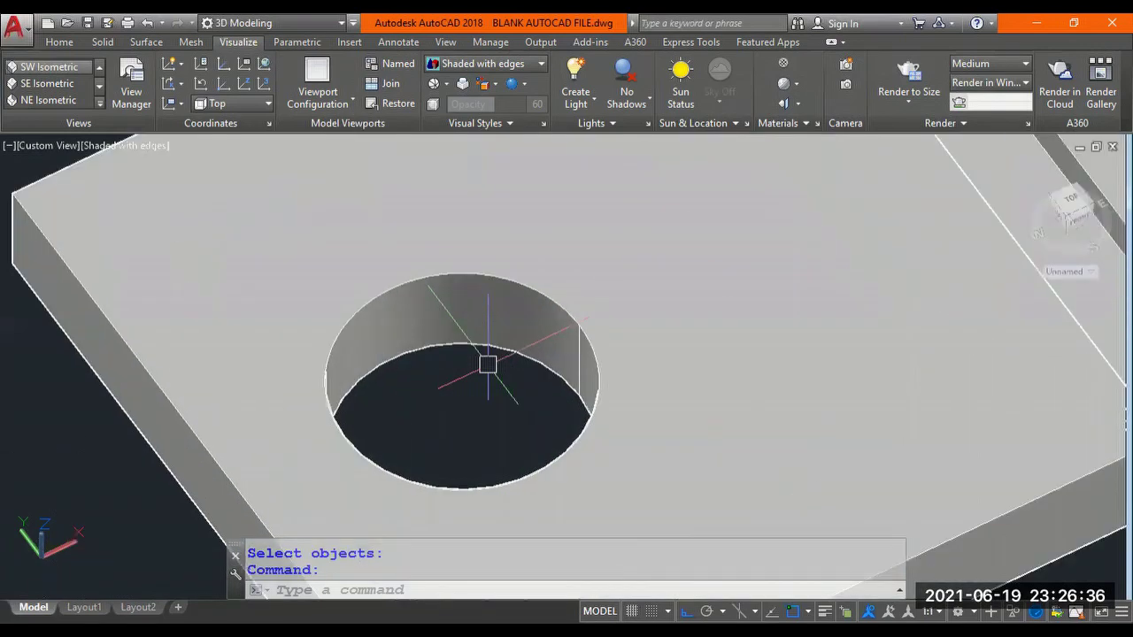
pyautogui.scroll(-3, 488, 365)
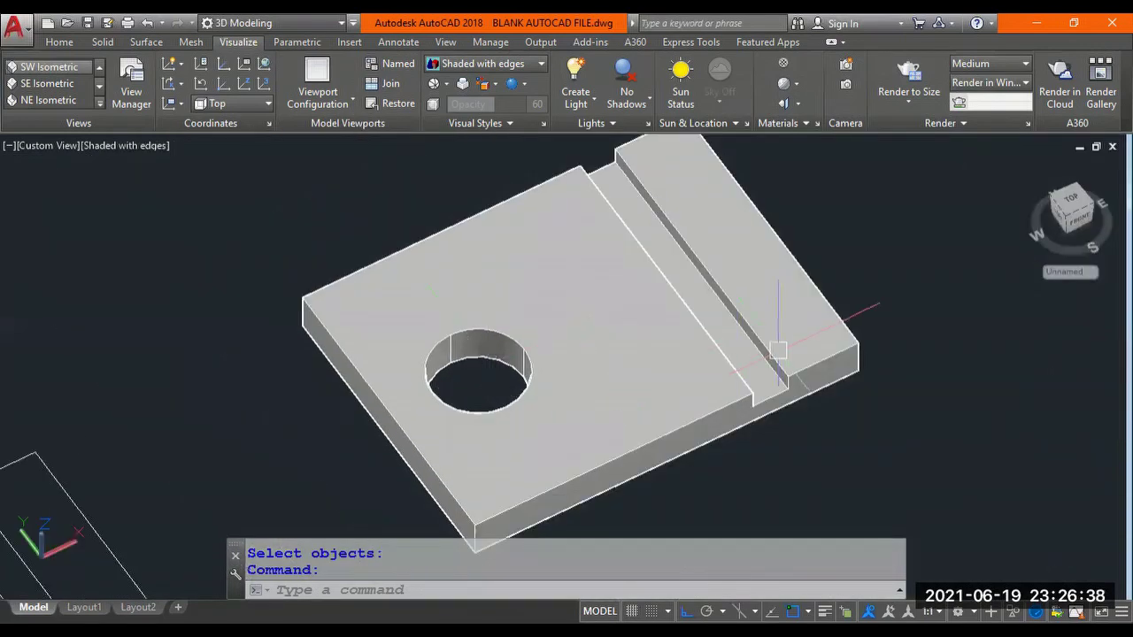
pyautogui.keyDown('shift'); pyautogui.moveTo(751, 352); pyautogui.dragTo(762, 302, button='middle'); pyautogui.keyUp('shift')
pyautogui.press('Return')
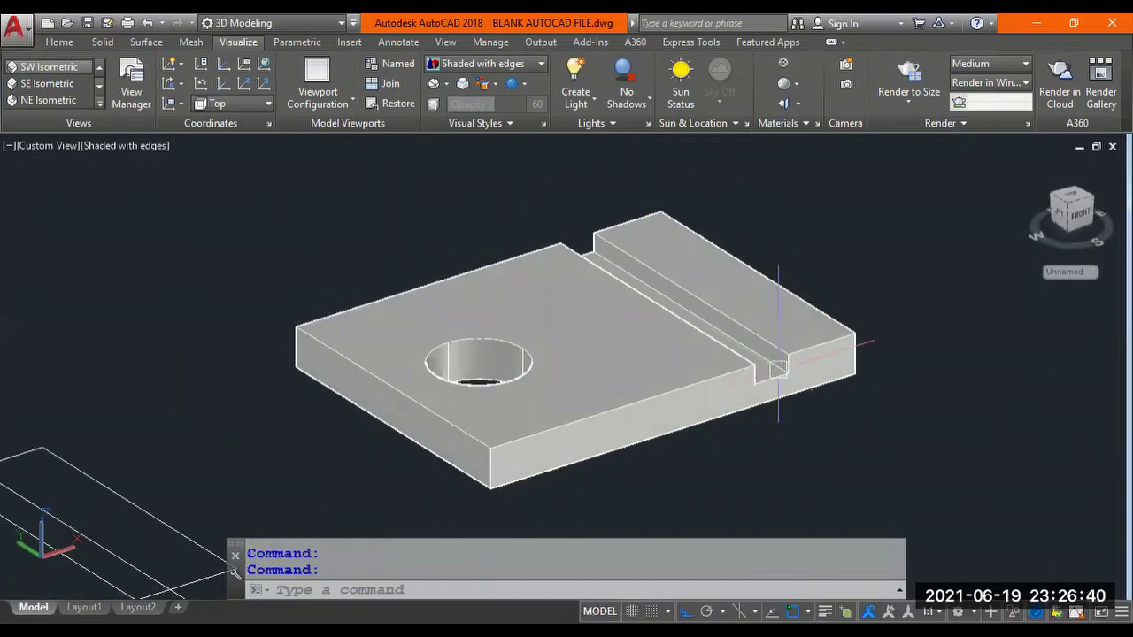
pyautogui.scroll(3, 777, 376)
pyautogui.scroll(-5, 777, 376)
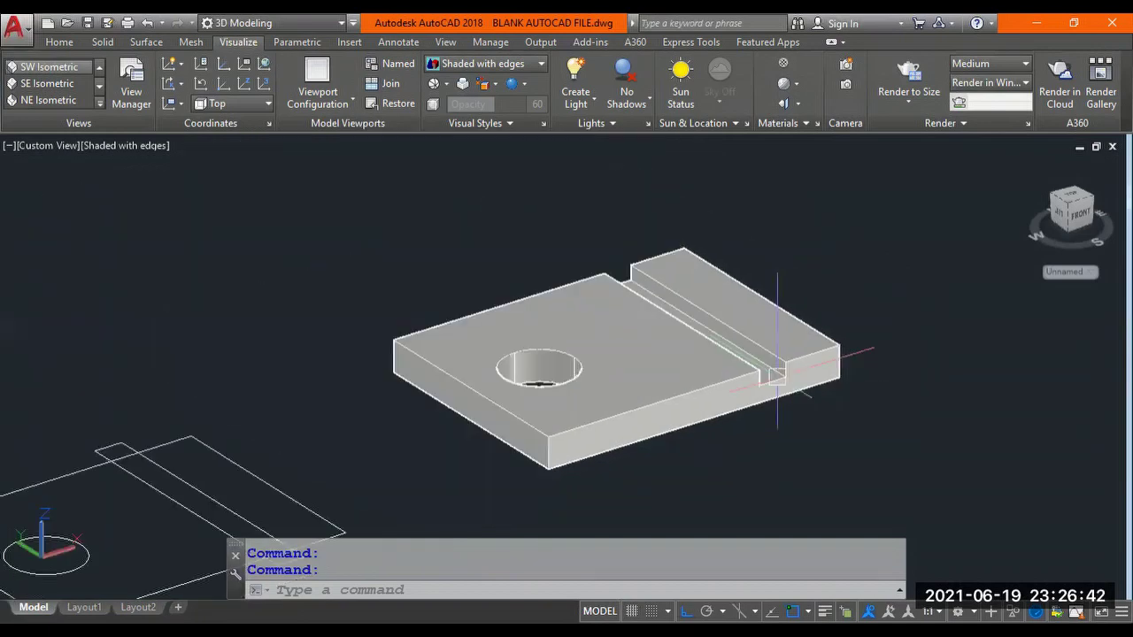
pyautogui.keyDown('shift'); pyautogui.moveTo(728, 398); pyautogui.dragTo(730, 405, button='middle'); pyautogui.keyUp('shift')
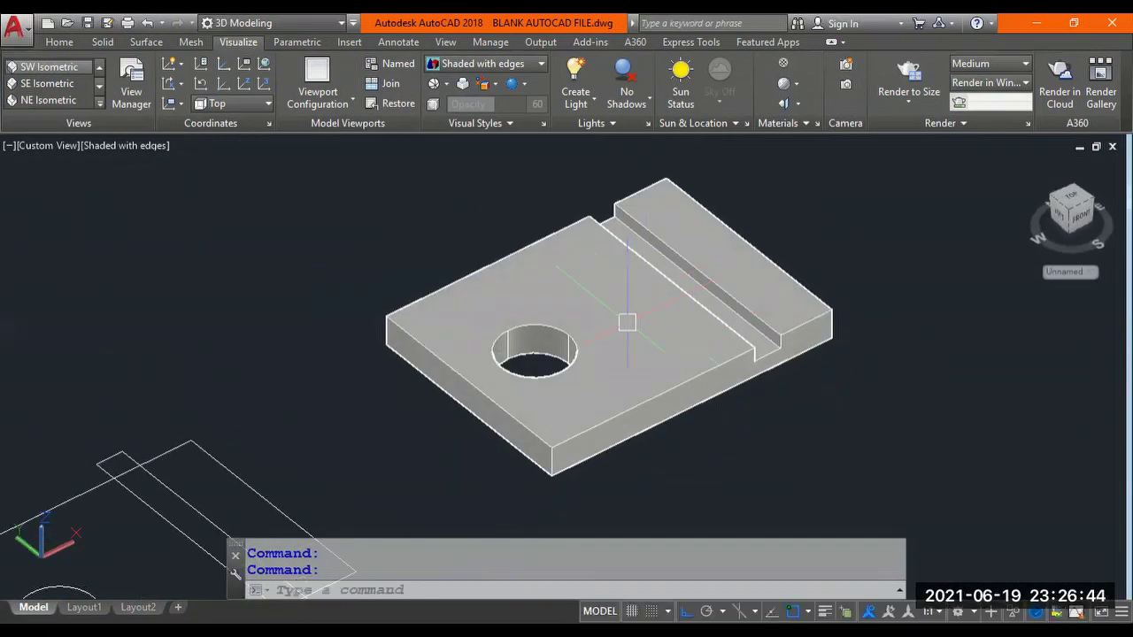
pyautogui.scroll(2, 618, 313)
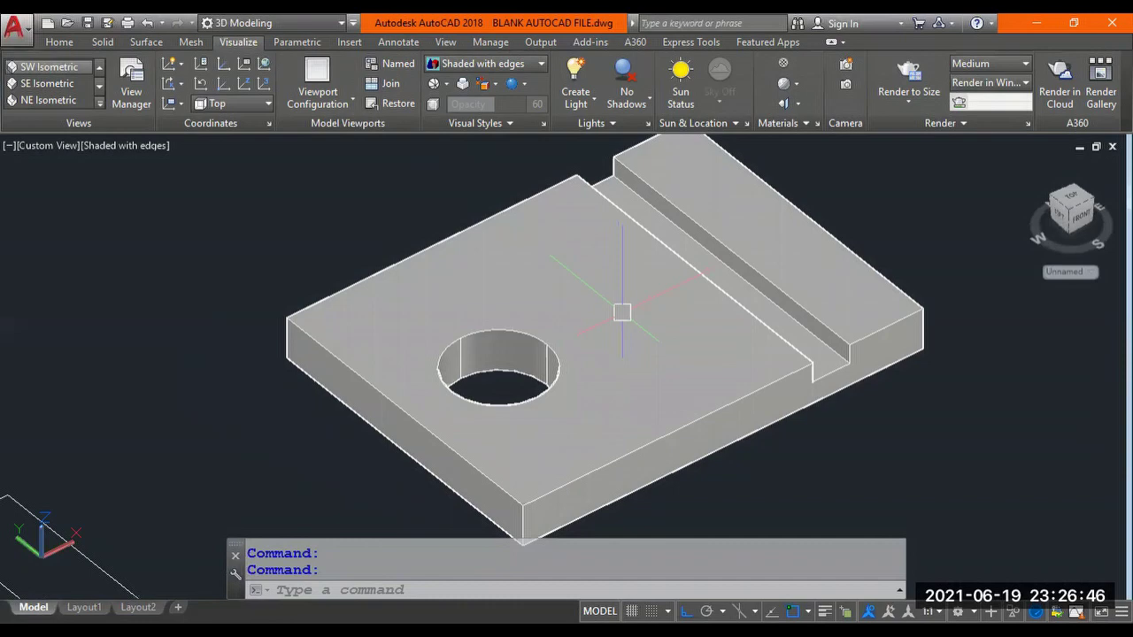
pyautogui.moveTo(617, 313); pyautogui.dragTo(512, 358, button='middle')
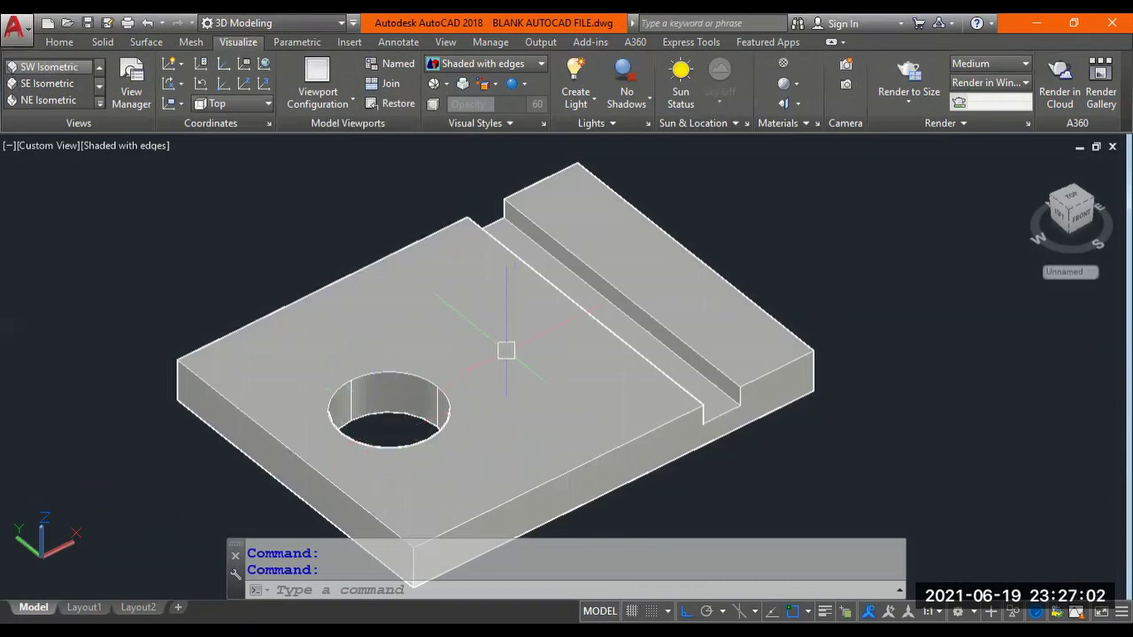
pyautogui.write('p')
pyautogui.press('Return')
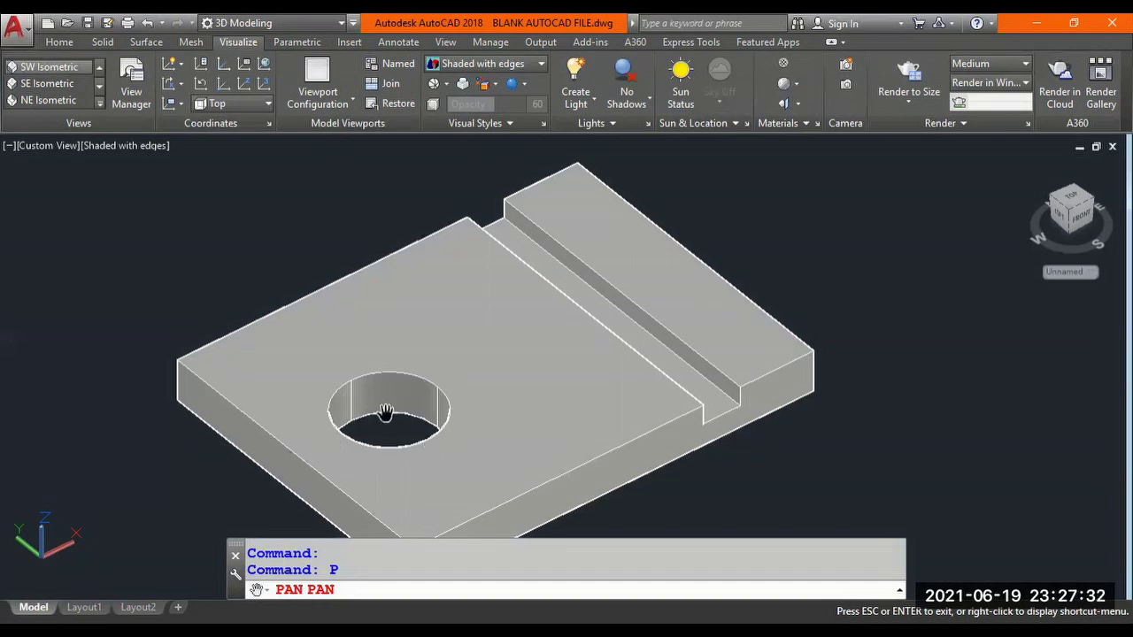
# Exit PAN and start a SOLIDEDIT Face Move, selecting the hole's cylindrical face.
pyautogui.rightClick(520, 335)
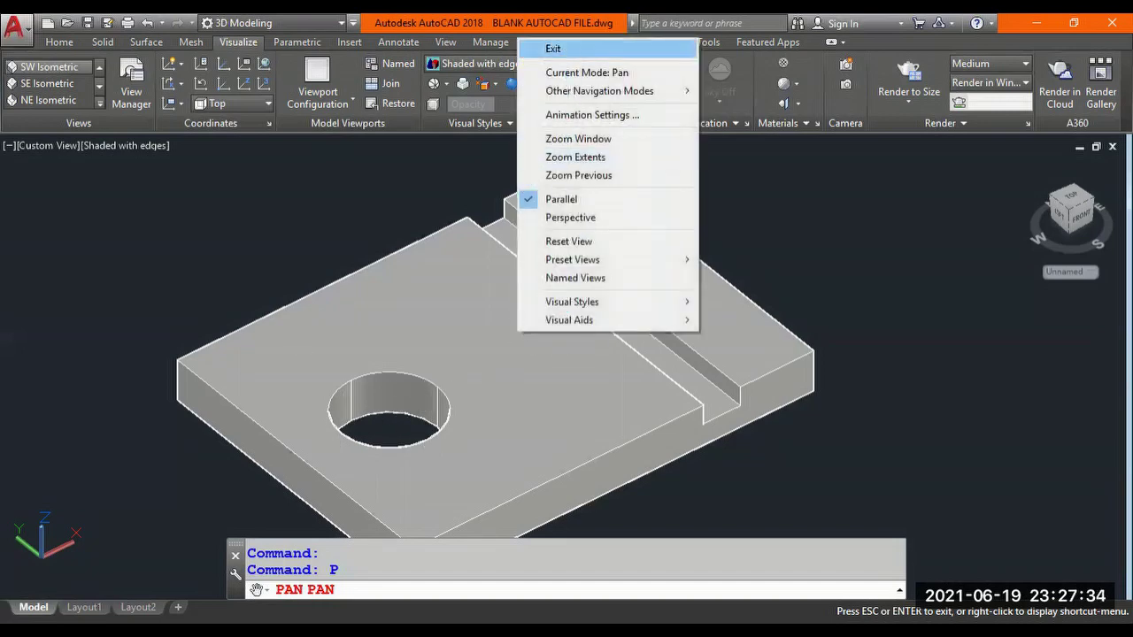
pyautogui.click(567, 43)
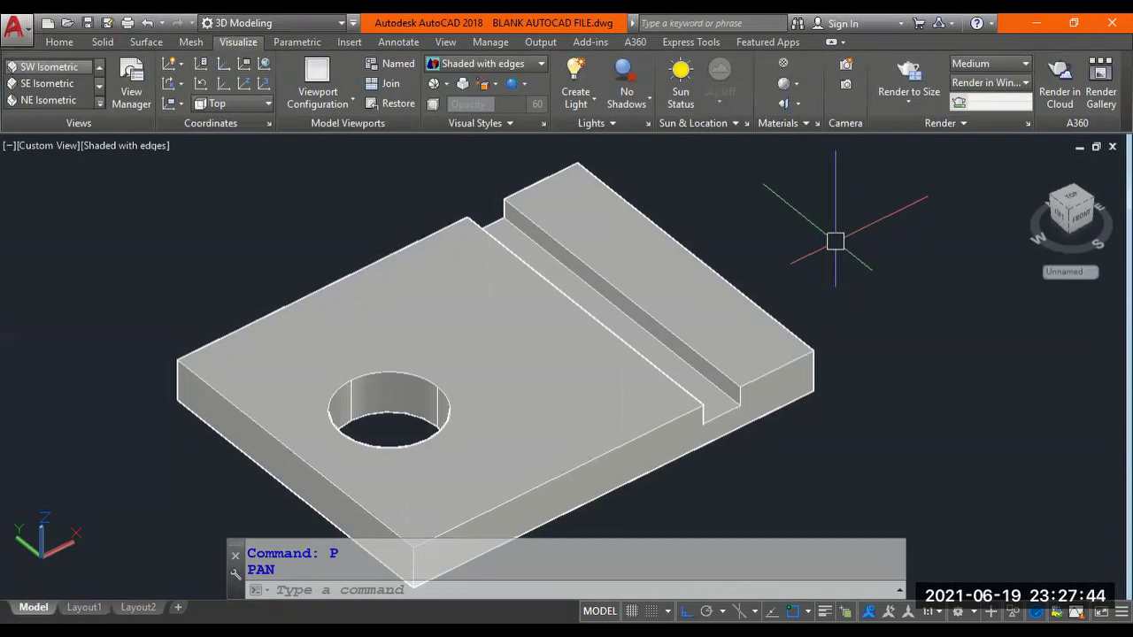
pyautogui.write('SOLIDED')
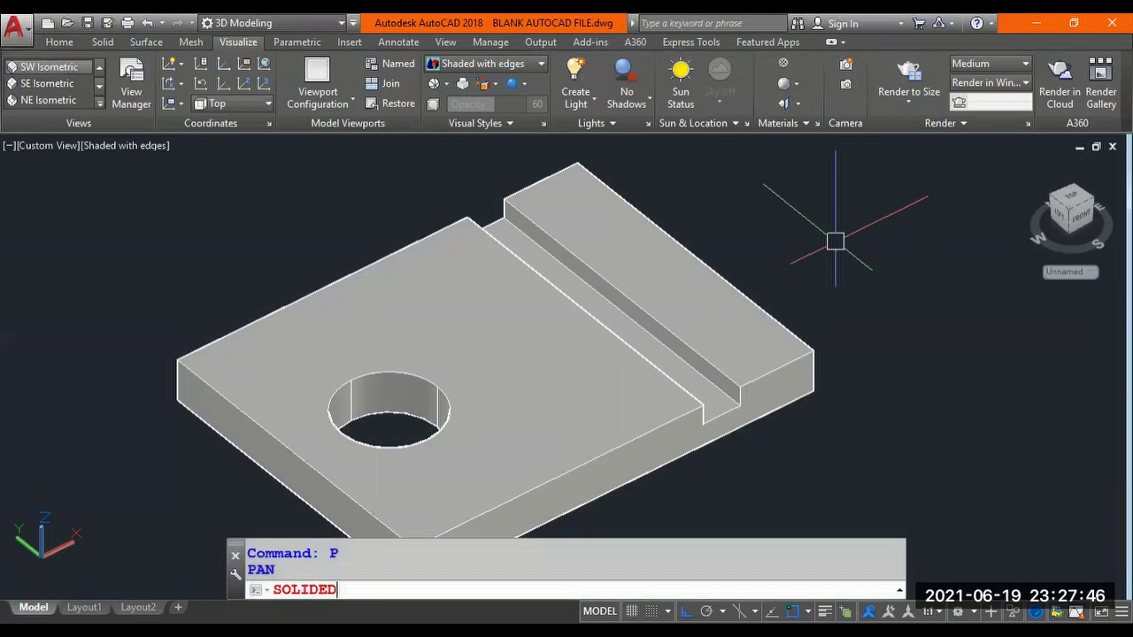
pyautogui.write('IT')
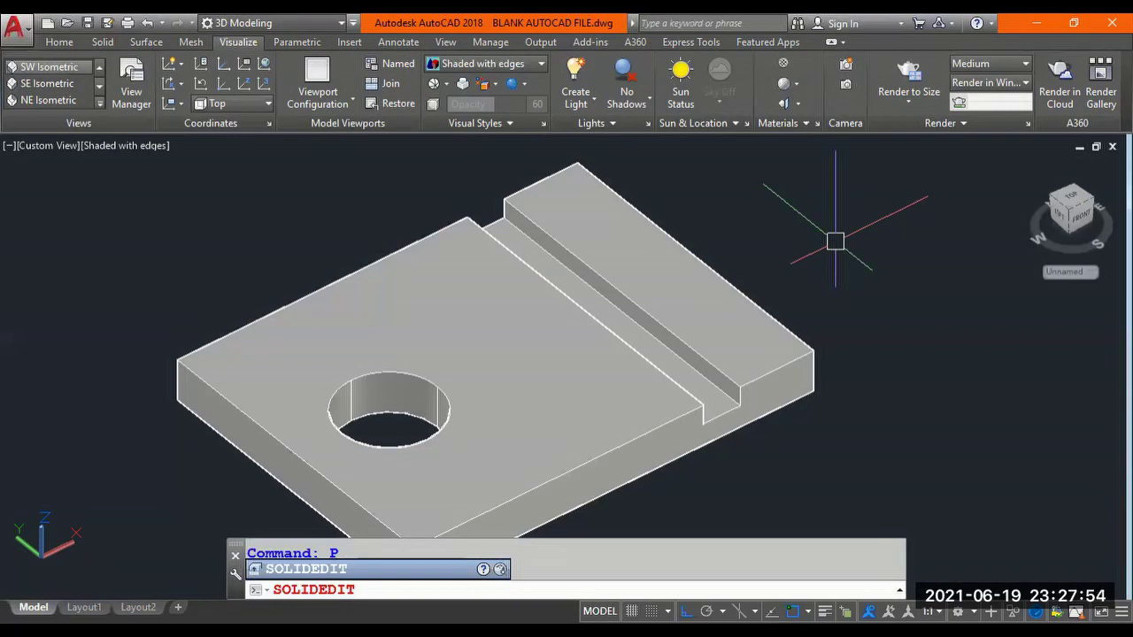
pyautogui.press('Return')
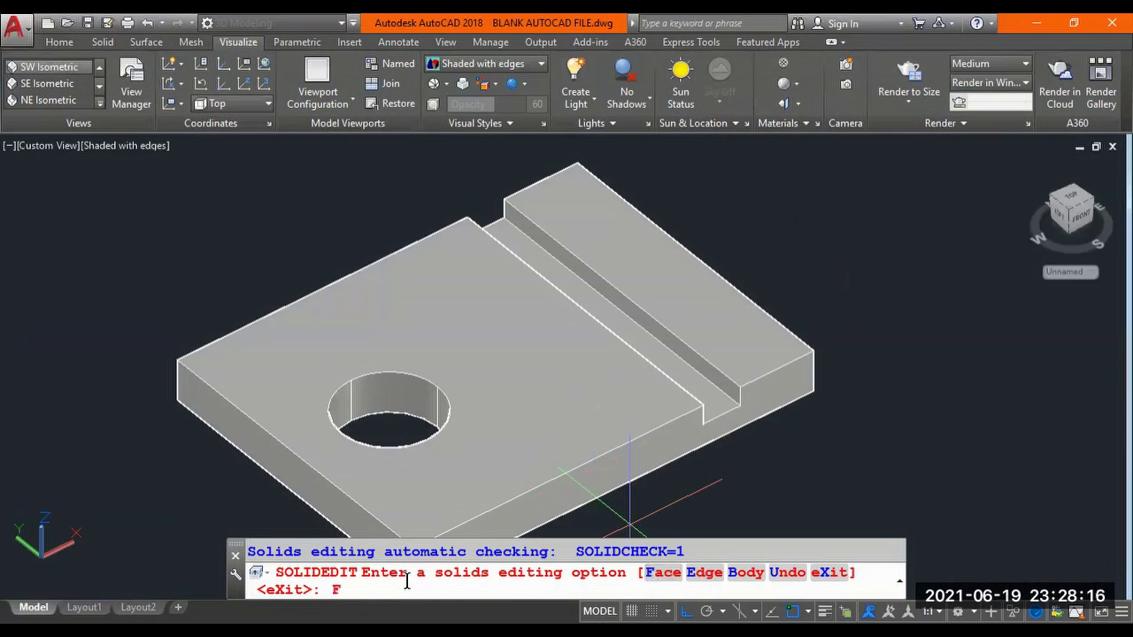
pyautogui.press('Return')
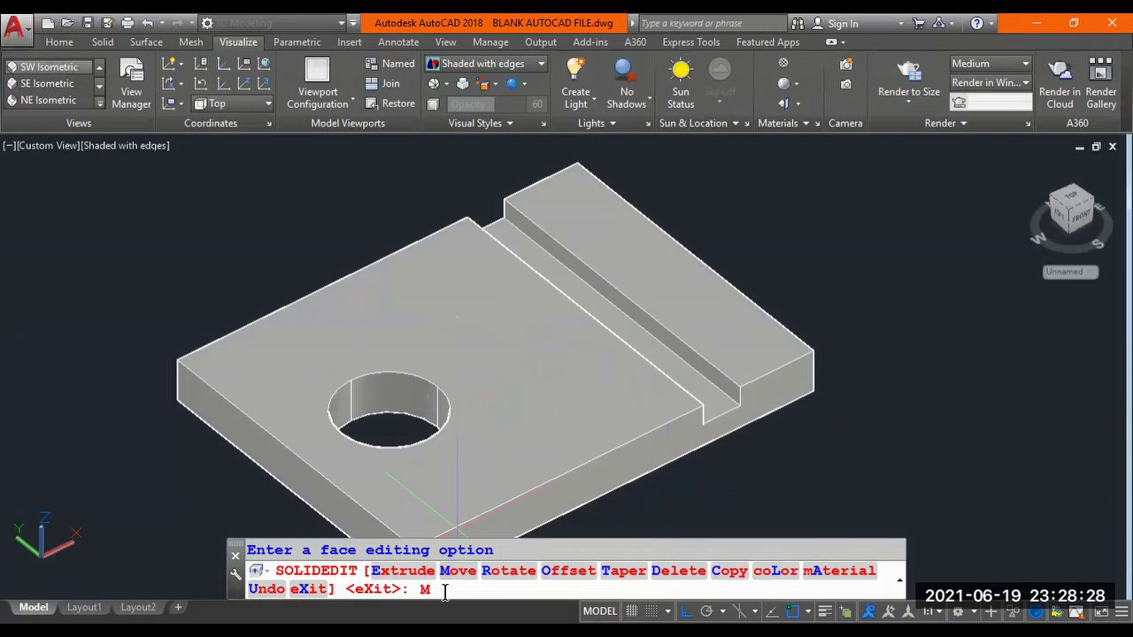
pyautogui.press('Return')
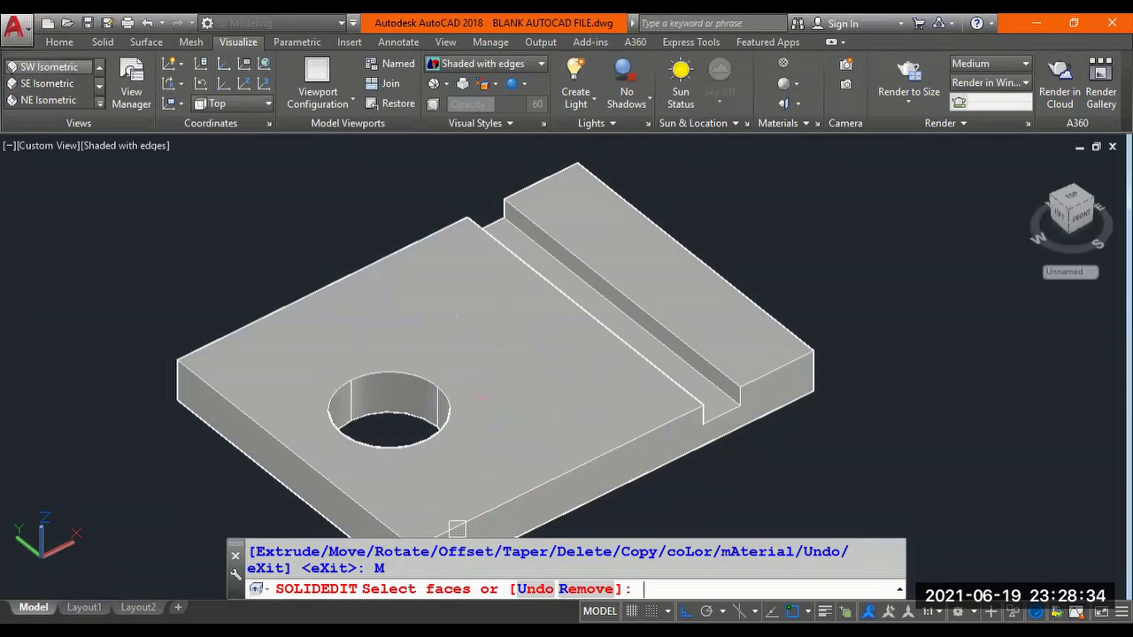
pyautogui.click(403, 390)
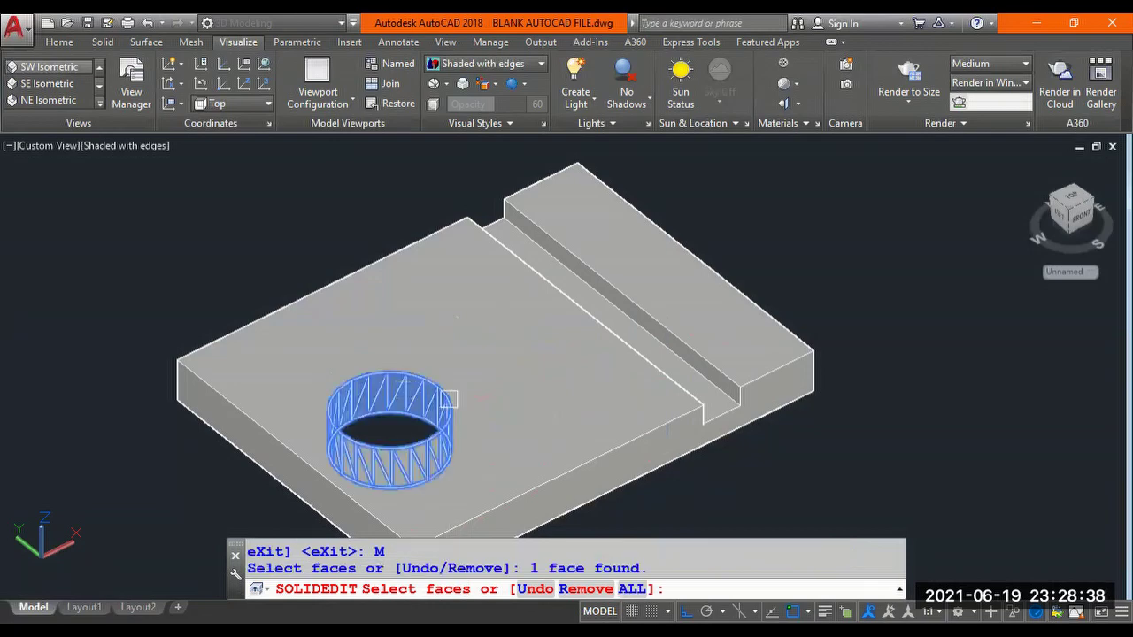
# Move the selected hole face 20 units along X toward the groove.
pyautogui.scroll(3, 449, 400)
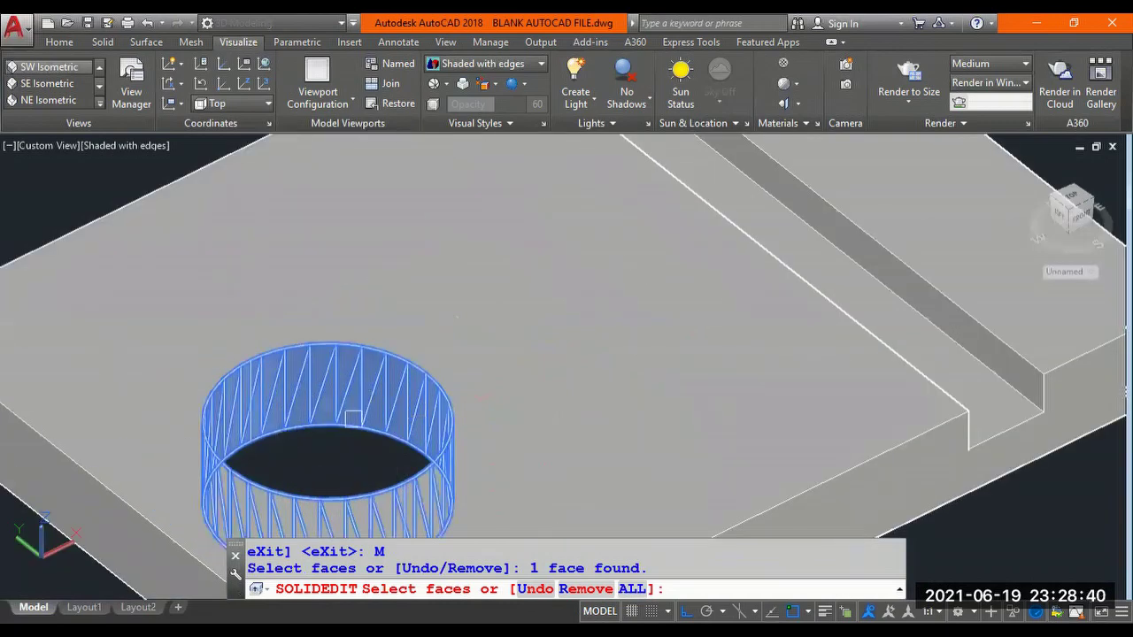
pyautogui.scroll(-3, 353, 419)
pyautogui.scroll(-3, 344, 425)
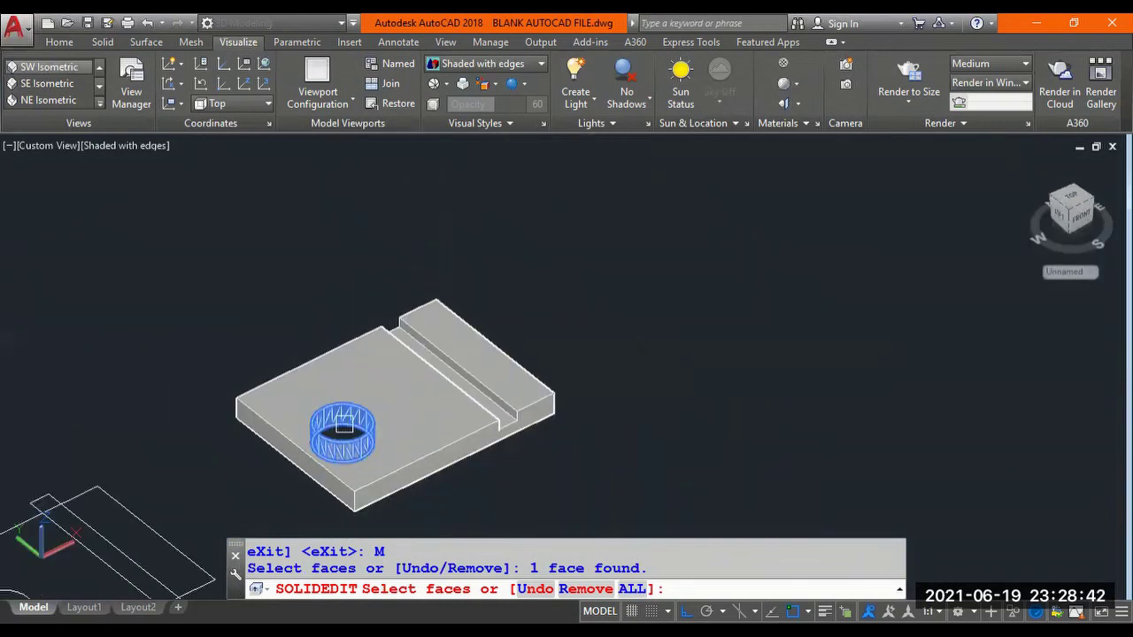
pyautogui.press('Return')
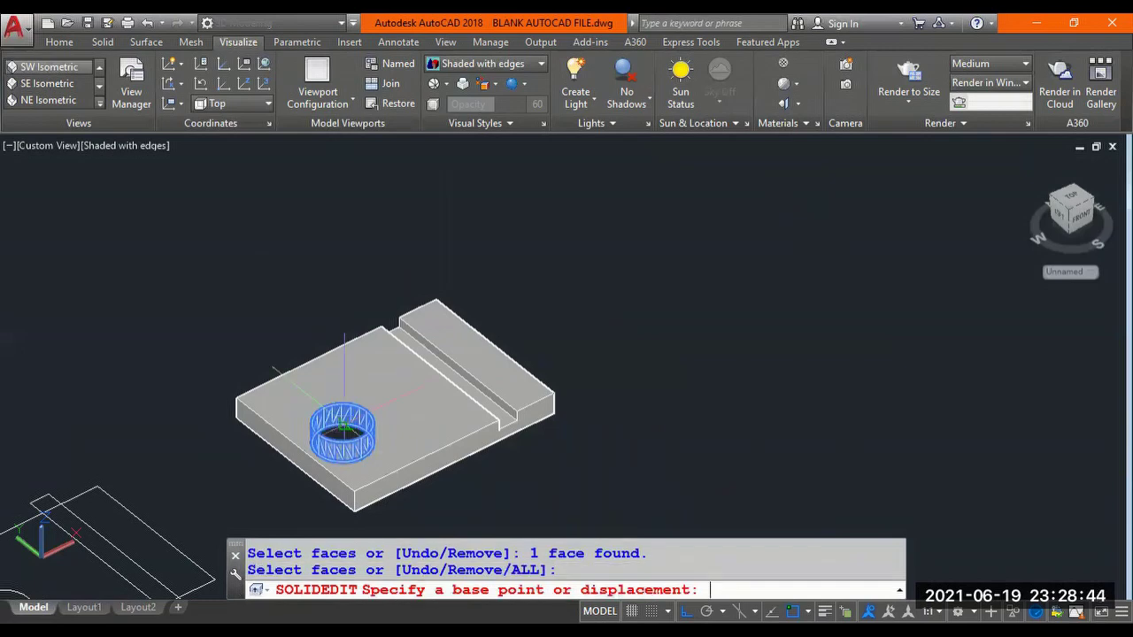
pyautogui.scroll(2, 505, 480)
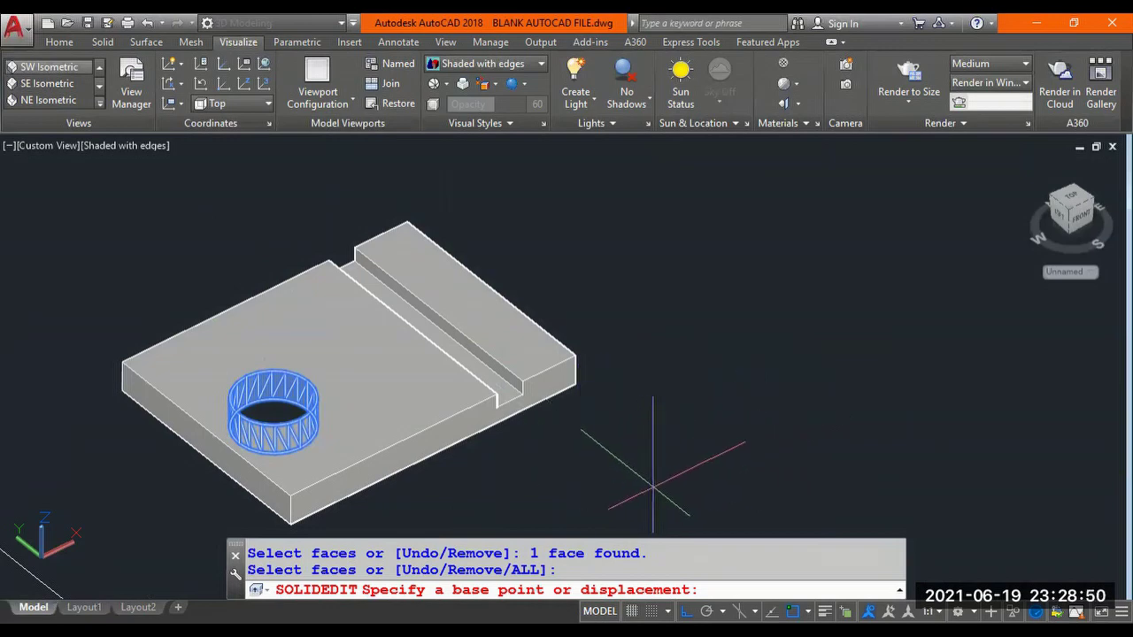
pyautogui.click(653, 486)
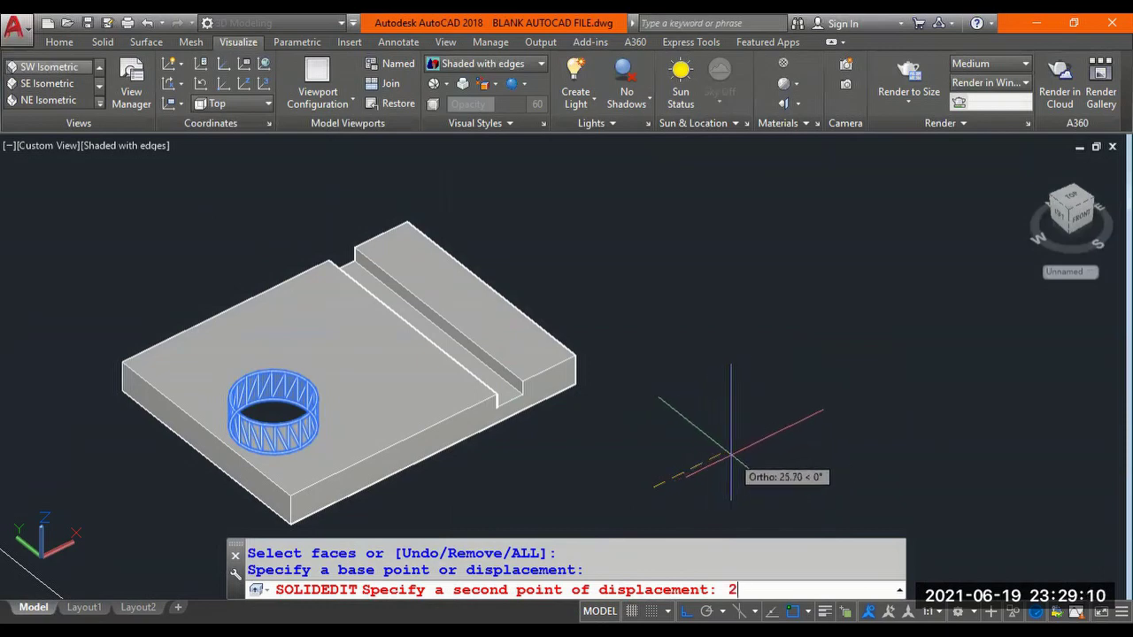
pyautogui.write('0')
pyautogui.press('Return')
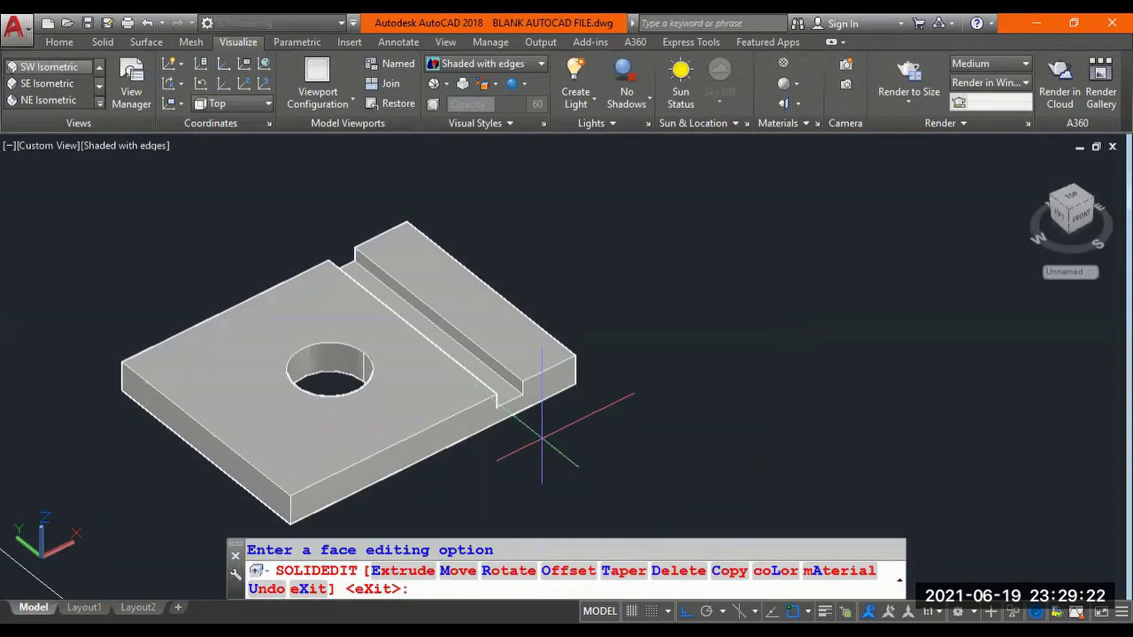
# Leave face editing and zoom in and out to check the hole now near the plate centre.
pyautogui.press('Return')
pyautogui.press('Return')
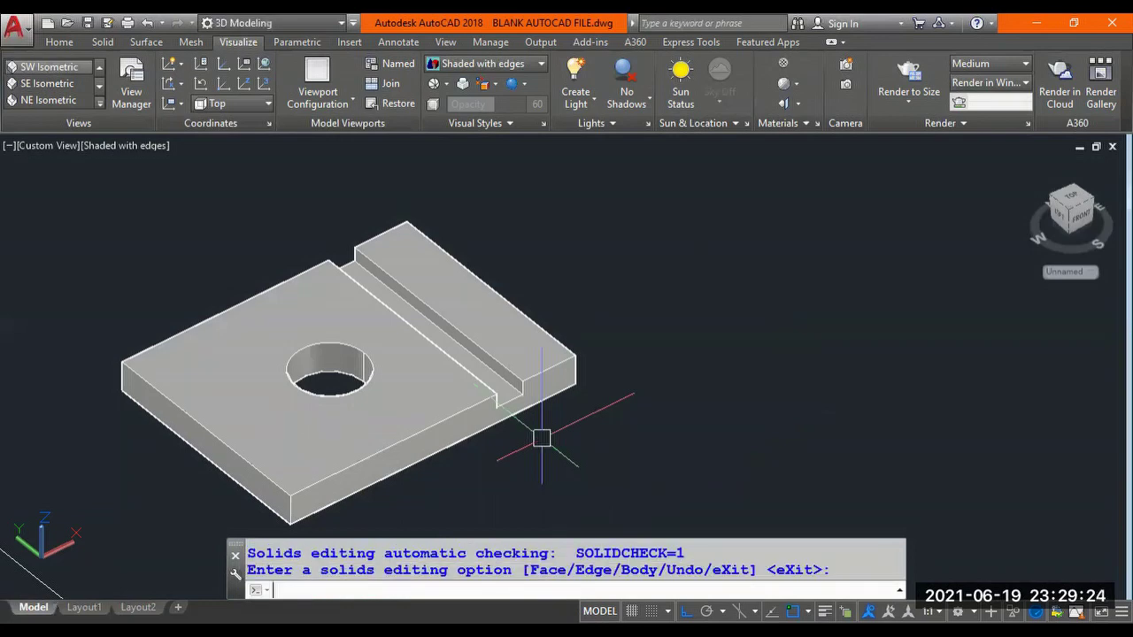
pyautogui.scroll(2, 336, 370)
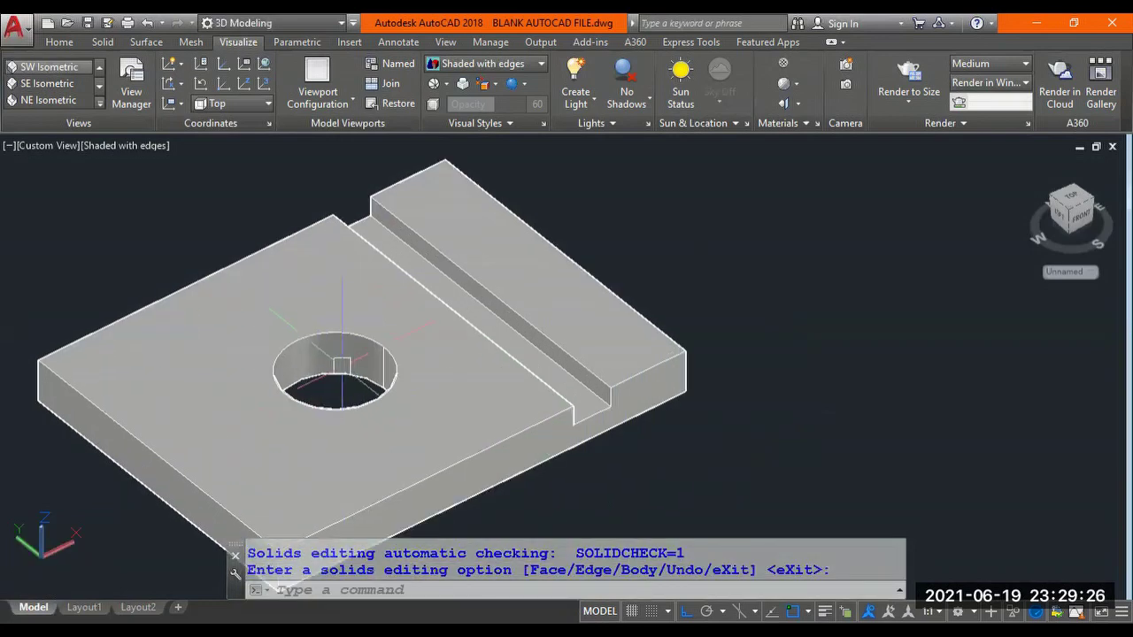
pyautogui.scroll(2, 339, 370)
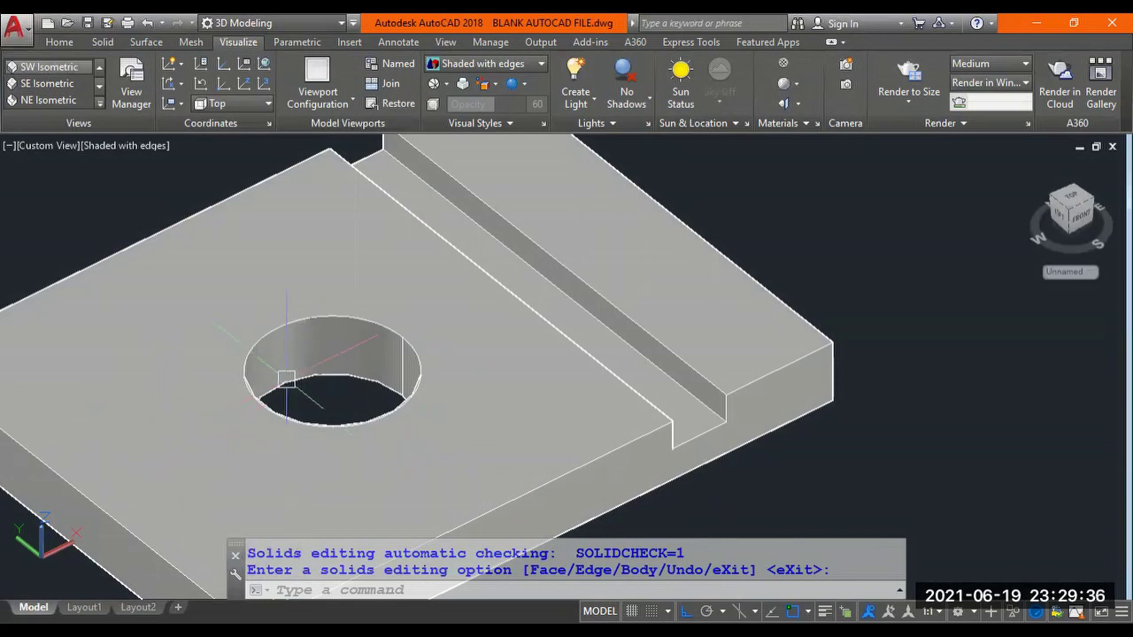
pyautogui.scroll(-2, 307, 369)
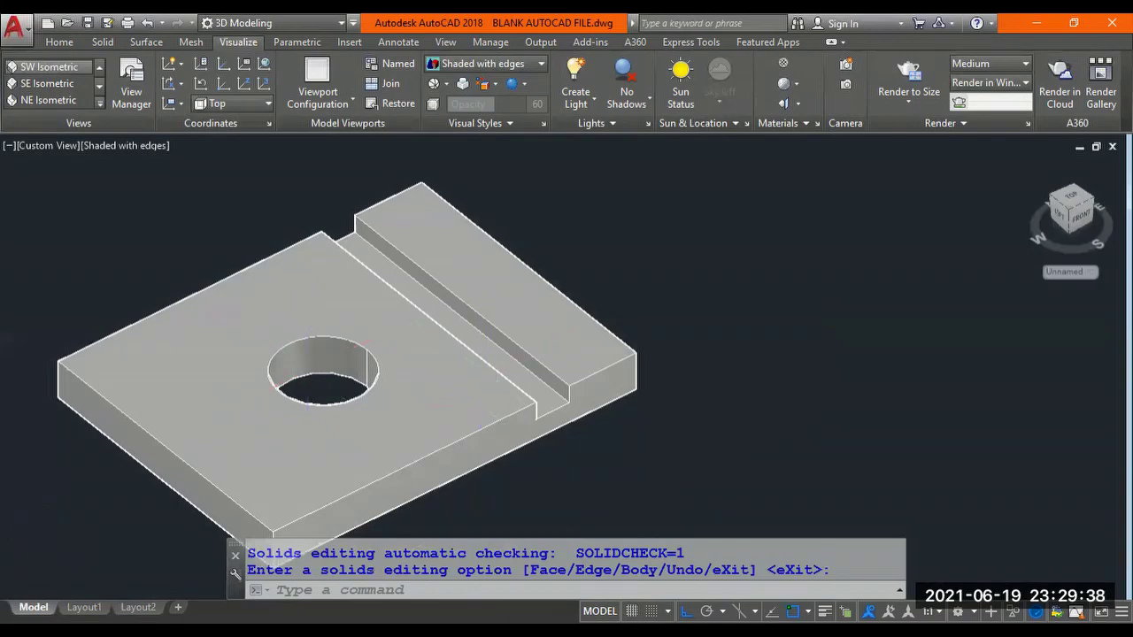
pyautogui.scroll(2, 483, 383)
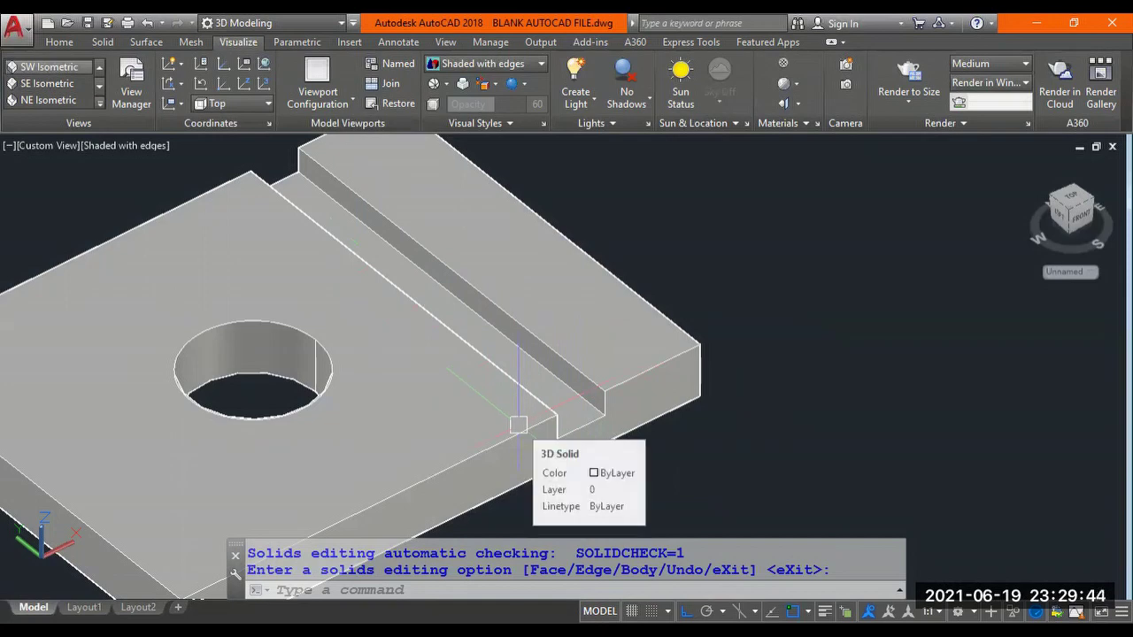
pyautogui.scroll(-2, 520, 421)
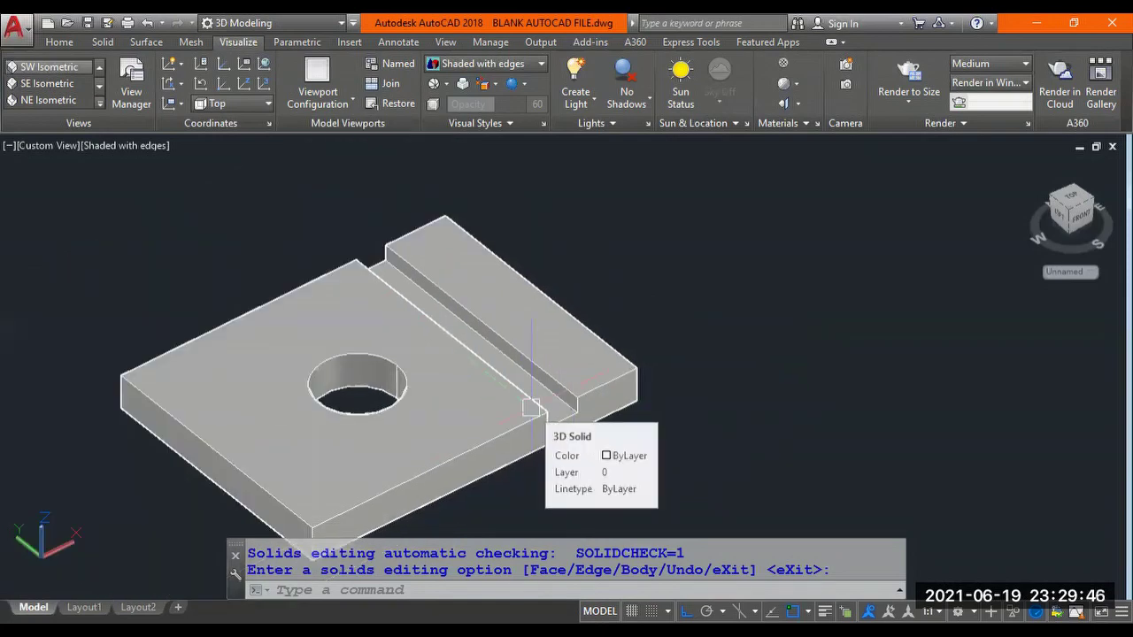
pyautogui.scroll(3, 531, 407)
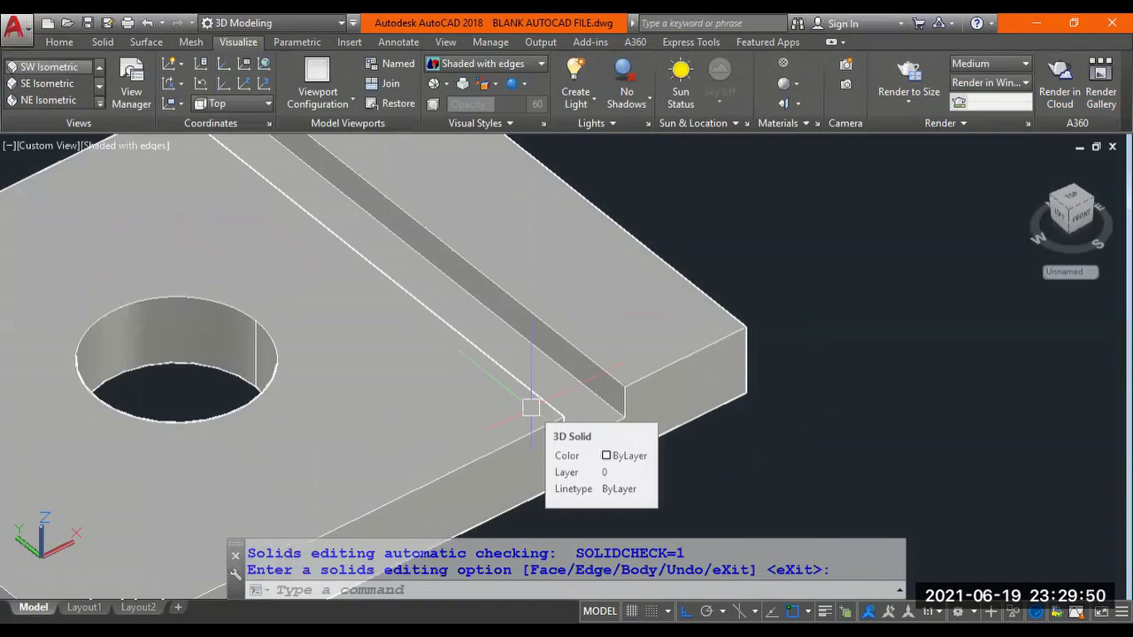
pyautogui.write('SOLID')
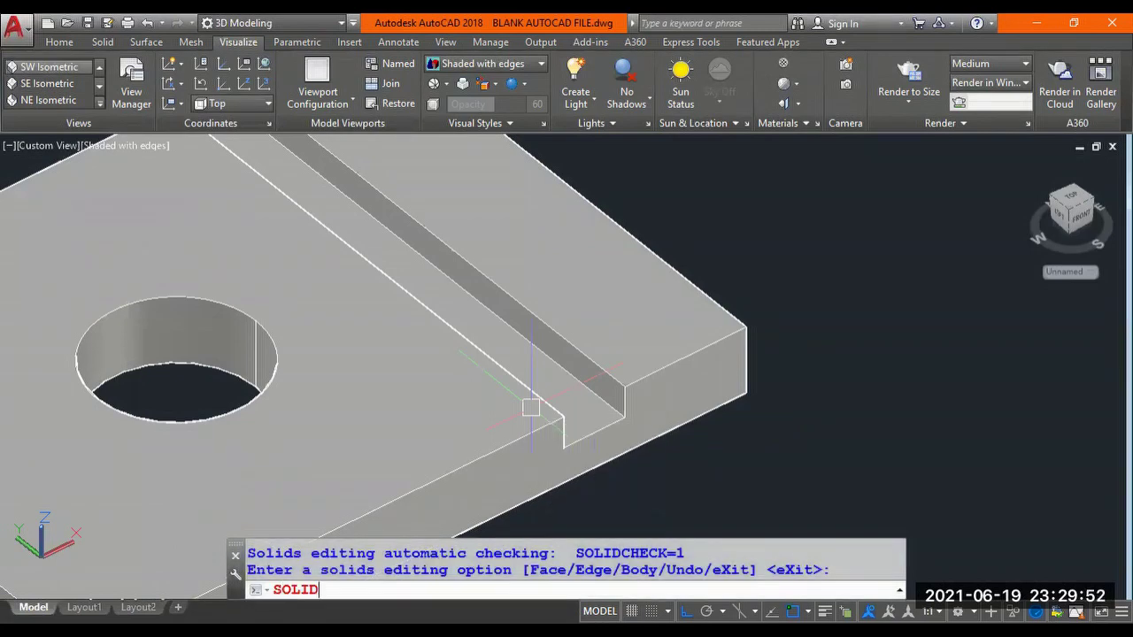
pyautogui.write('EDIT')
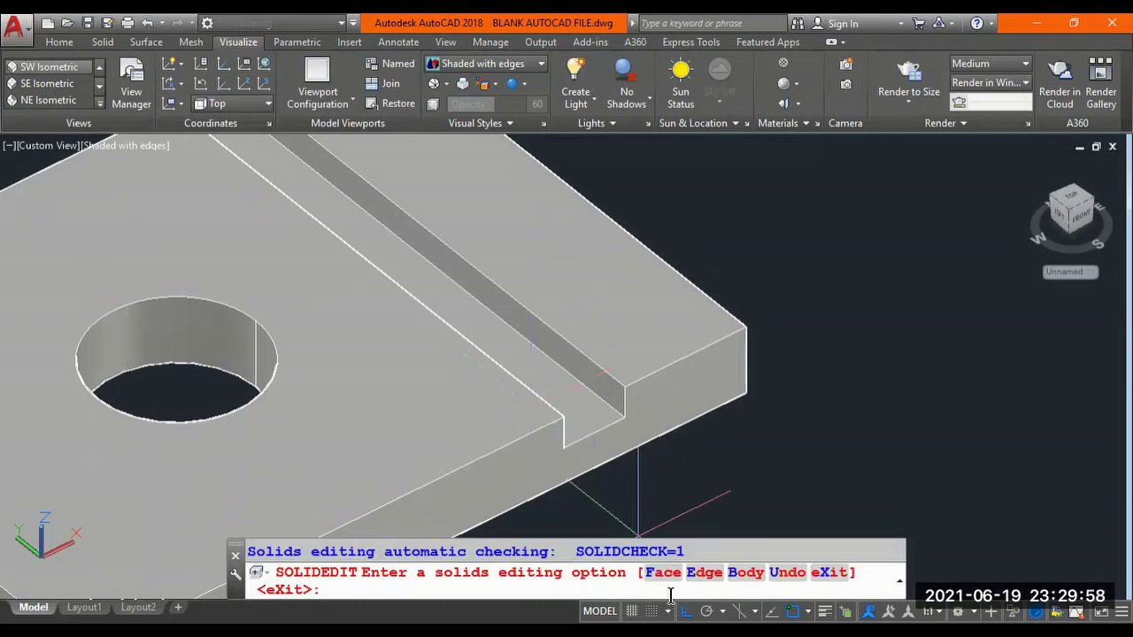
# Choose SOLIDEDIT Face > Move and select the groove's faces, orbiting to see them.
pyautogui.write('F')
pyautogui.press('Return')
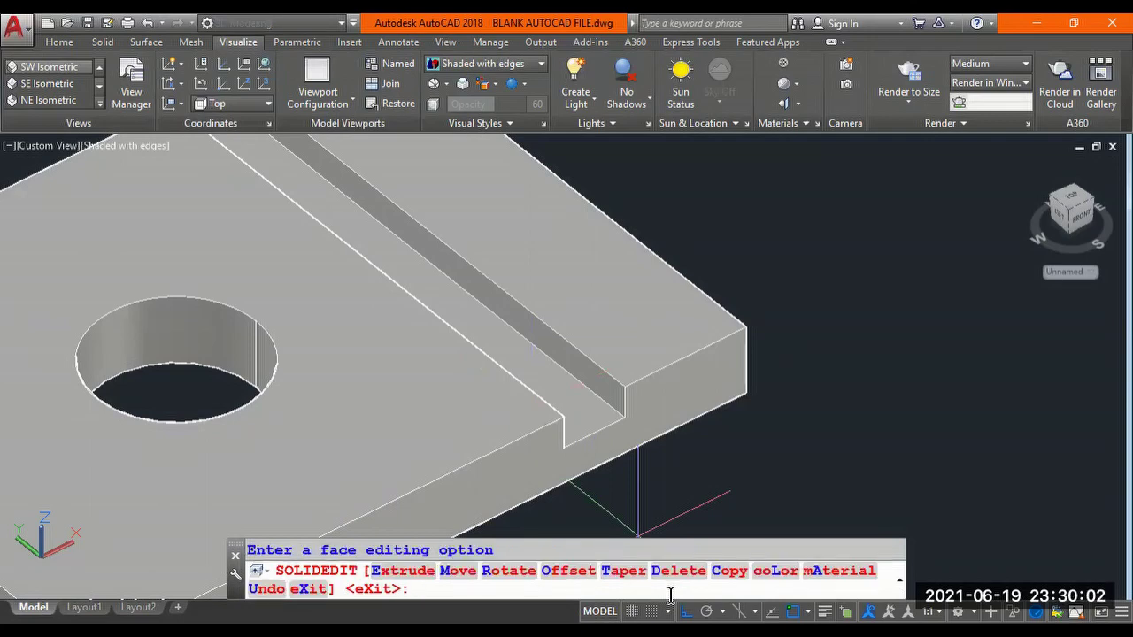
pyautogui.write('M')
pyautogui.press('Return')
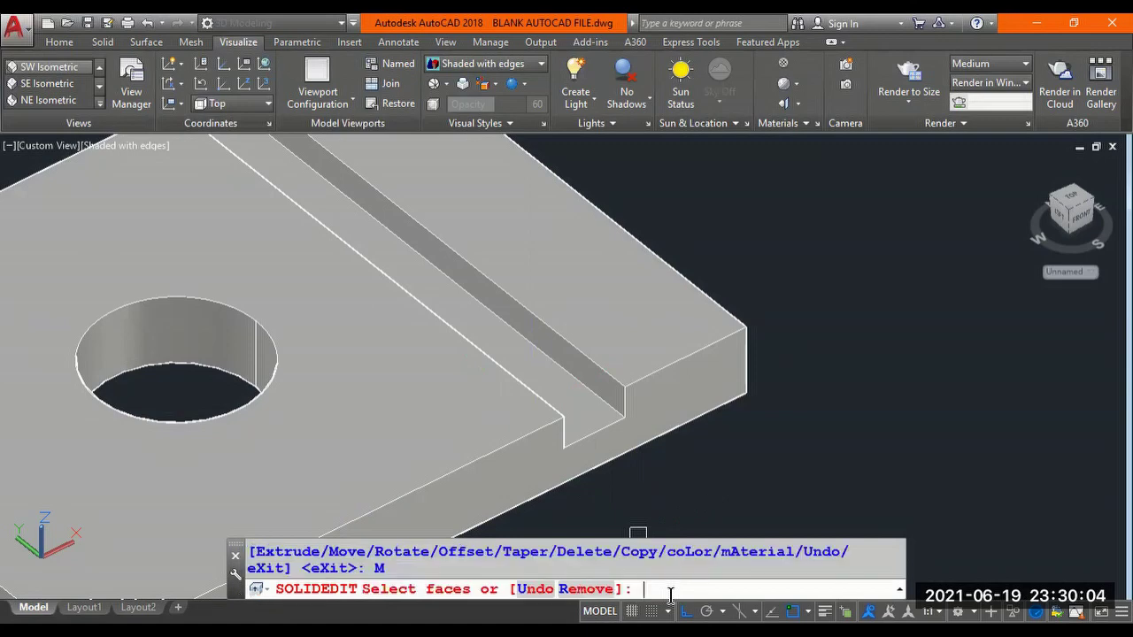
pyautogui.click(587, 388)
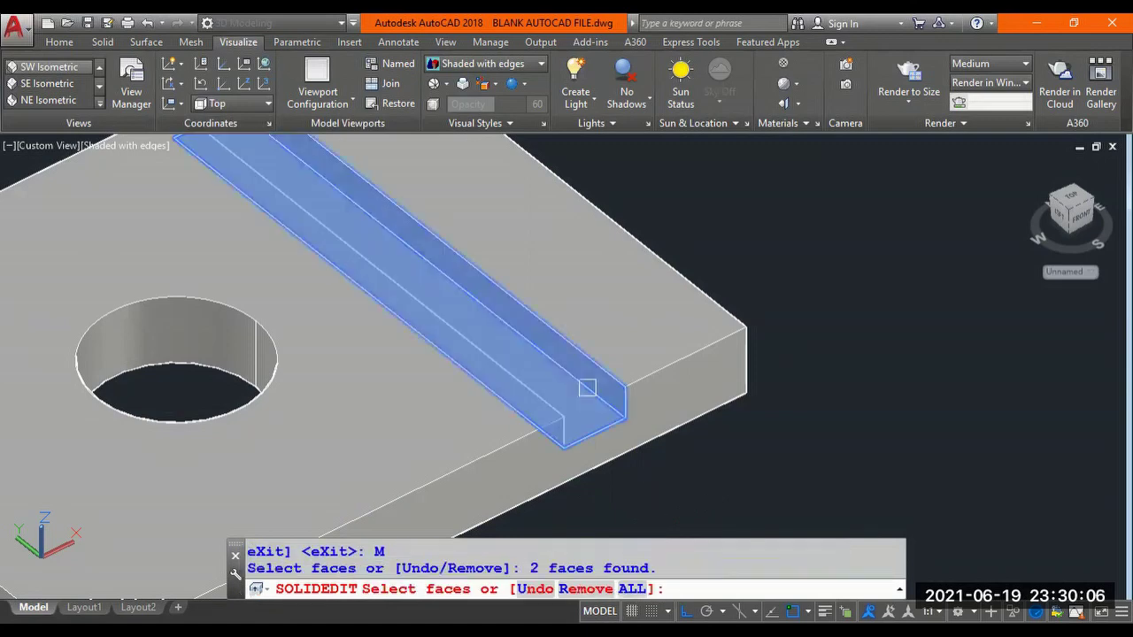
pyautogui.scroll(-2, 587, 388)
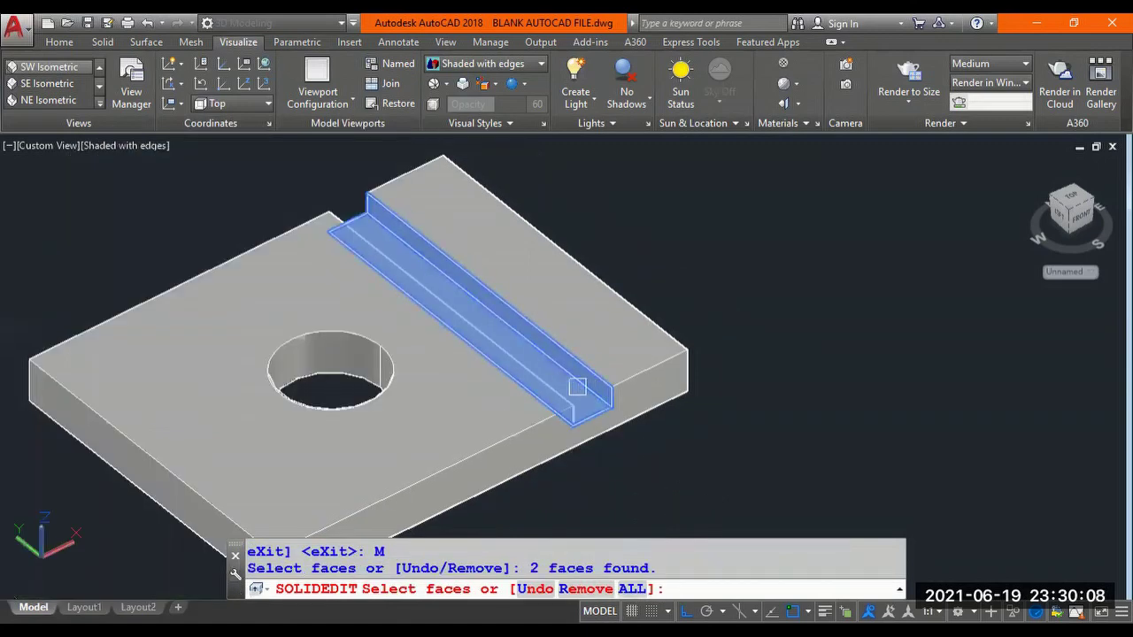
pyautogui.keyDown('shift'); pyautogui.moveTo(559, 370); pyautogui.dragTo(362, 382, button='middle'); pyautogui.keyUp('shift')
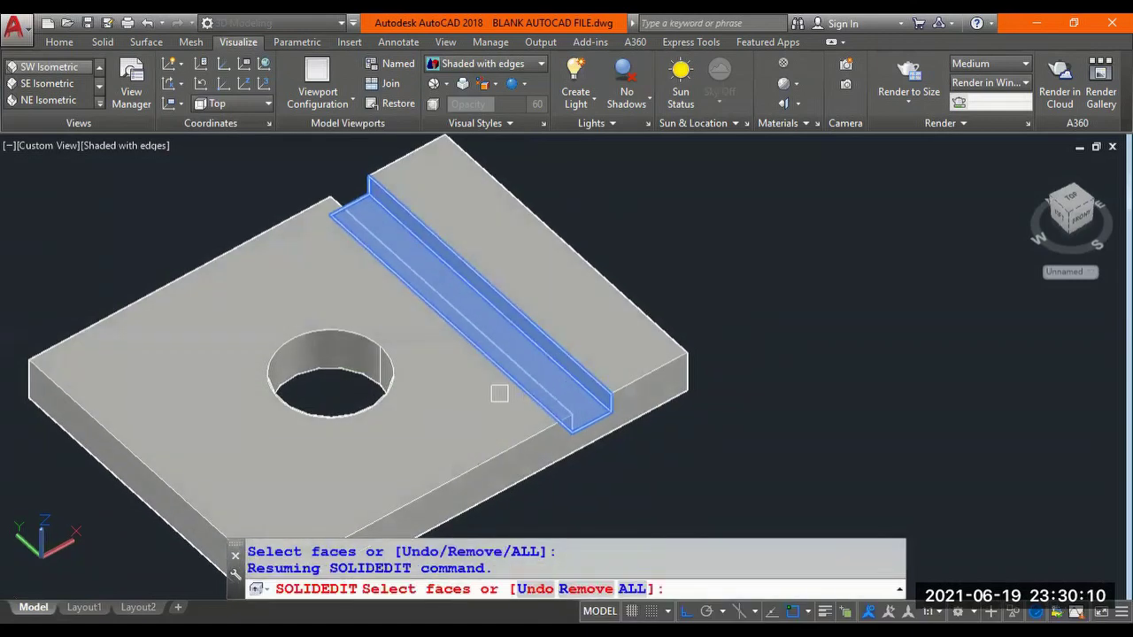
pyautogui.keyDown('shift'); pyautogui.moveTo(498, 392); pyautogui.dragTo(217, 349, button='middle'); pyautogui.keyUp('shift')
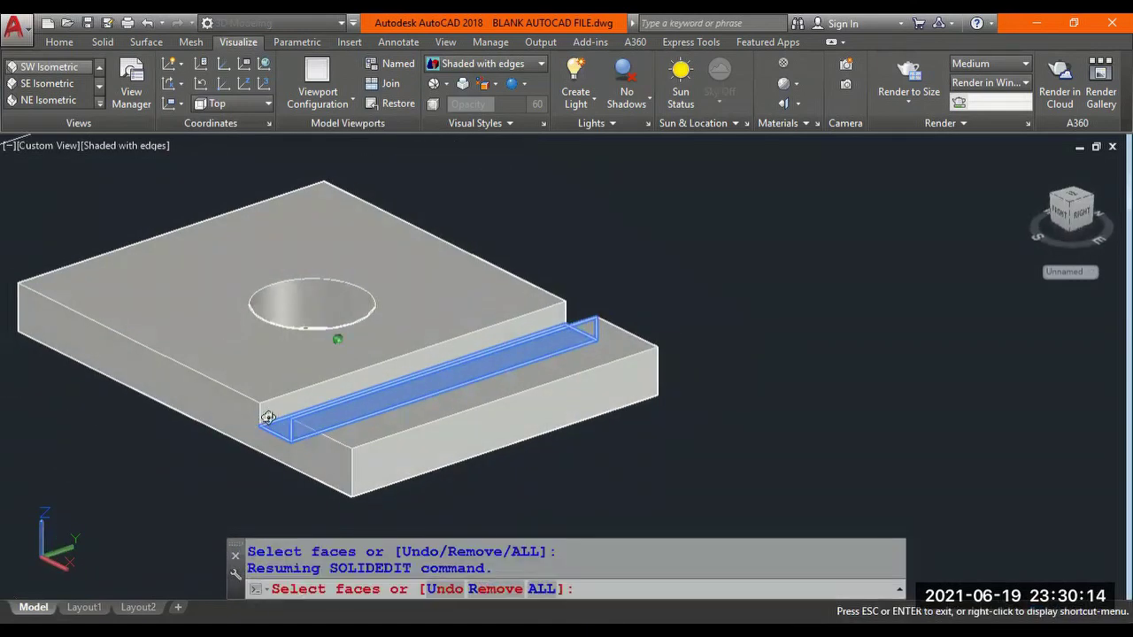
# Add the groove's remaining wall face and orbit around the slab to verify the selection.
pyautogui.scroll(2, 266, 422)
pyautogui.scroll(1, 290, 413)
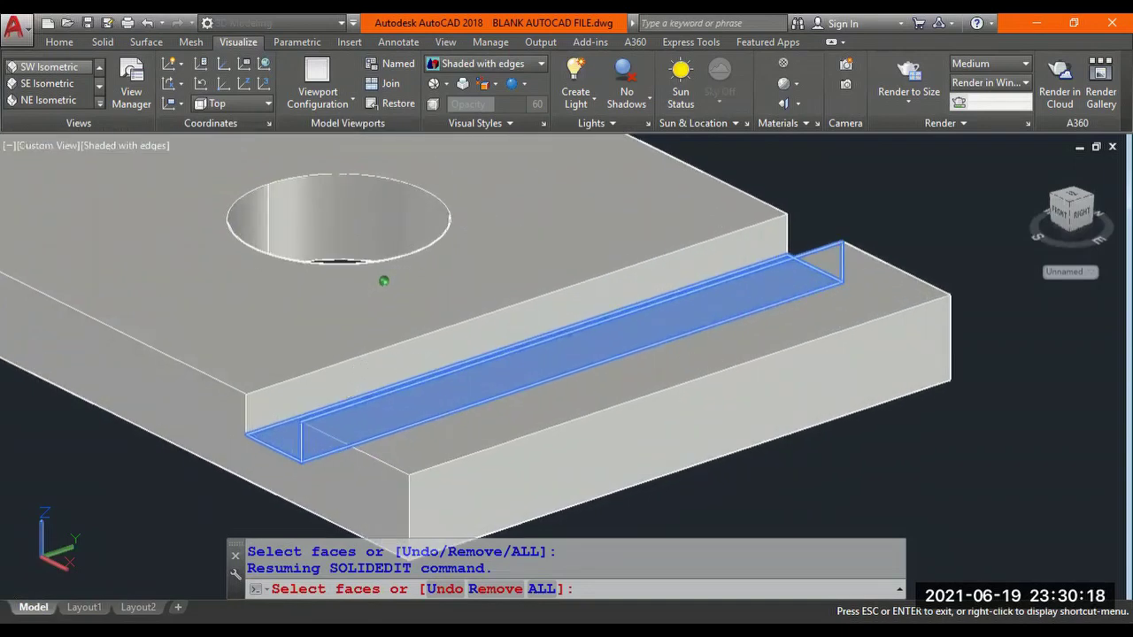
pyautogui.click(355, 379)
pyautogui.scroll(-2, 355, 379)
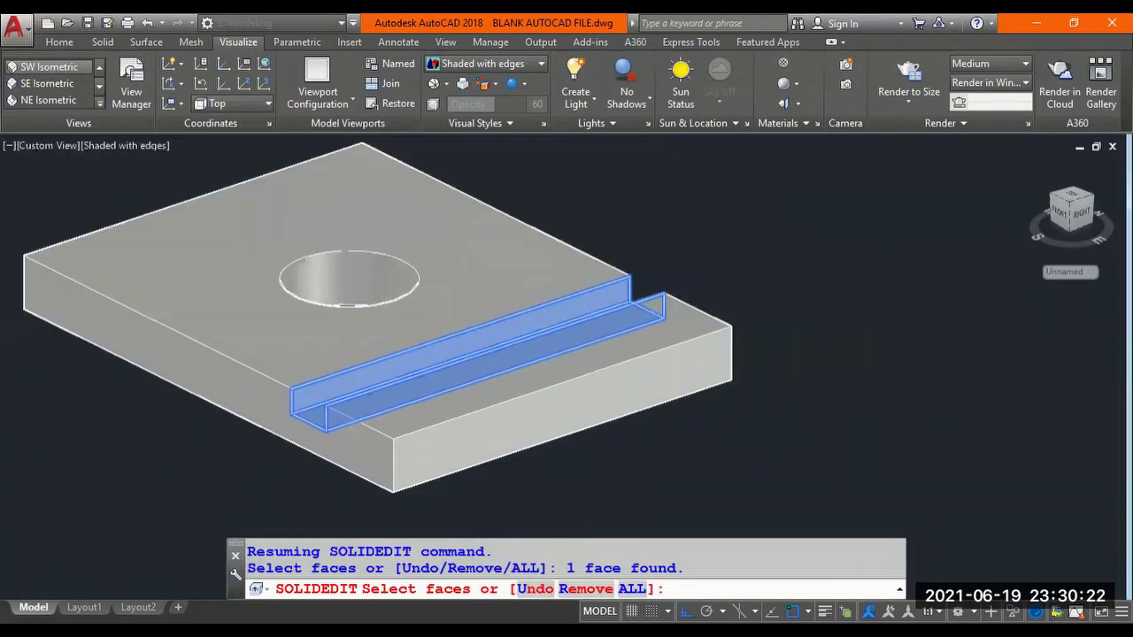
pyautogui.keyDown('shift'); pyautogui.moveTo(354, 393); pyautogui.dragTo(381, 402, button='middle'); pyautogui.keyUp('shift')
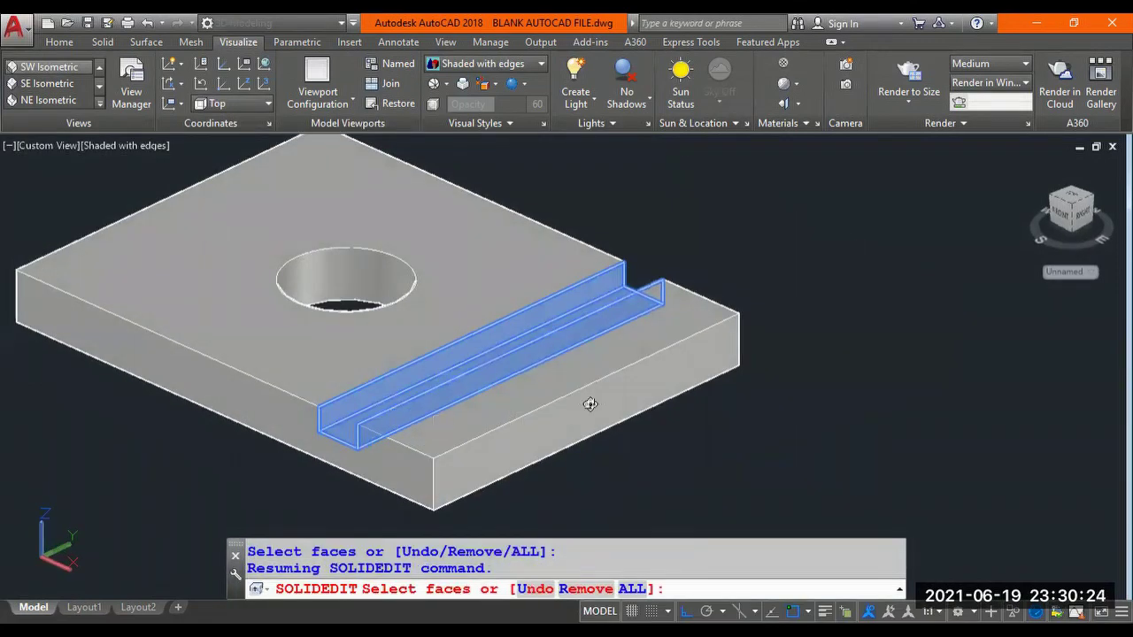
pyautogui.keyDown('shift'); pyautogui.moveTo(428, 370); pyautogui.dragTo(735, 391, button='middle'); pyautogui.keyUp('shift')
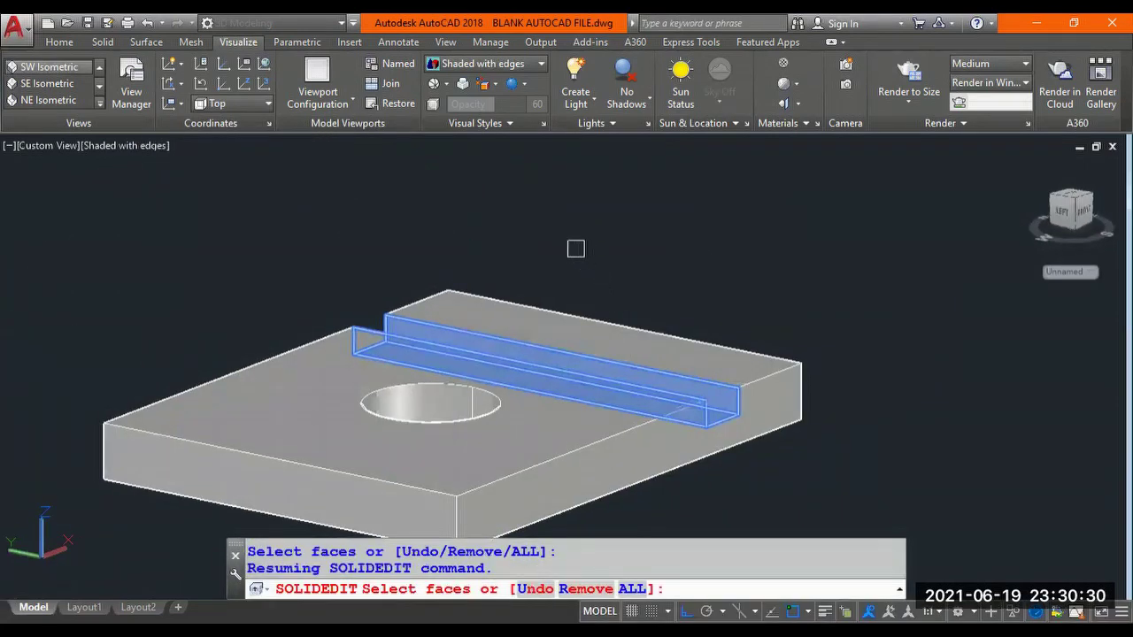
pyautogui.keyDown('shift'); pyautogui.moveTo(576, 245); pyautogui.dragTo(528, 252, button='middle'); pyautogui.keyUp('shift')
pyautogui.scroll(2, 526, 251)
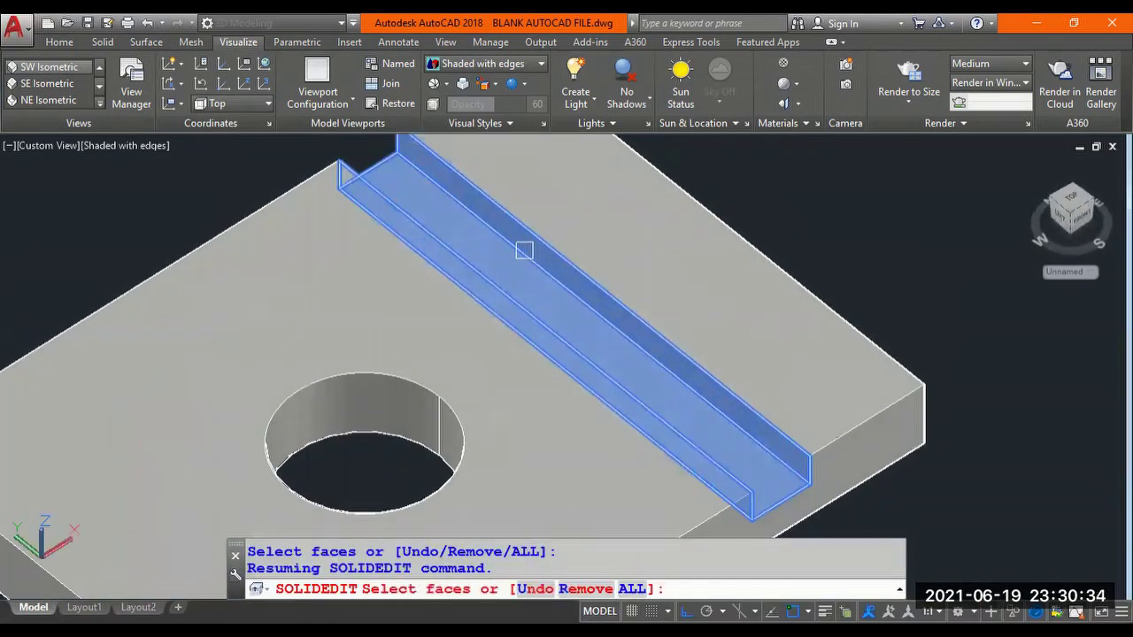
# Move the selected groove faces 10 units along 180° toward the hole.
pyautogui.press('Return')
pyautogui.scroll(-4, 602, 316)
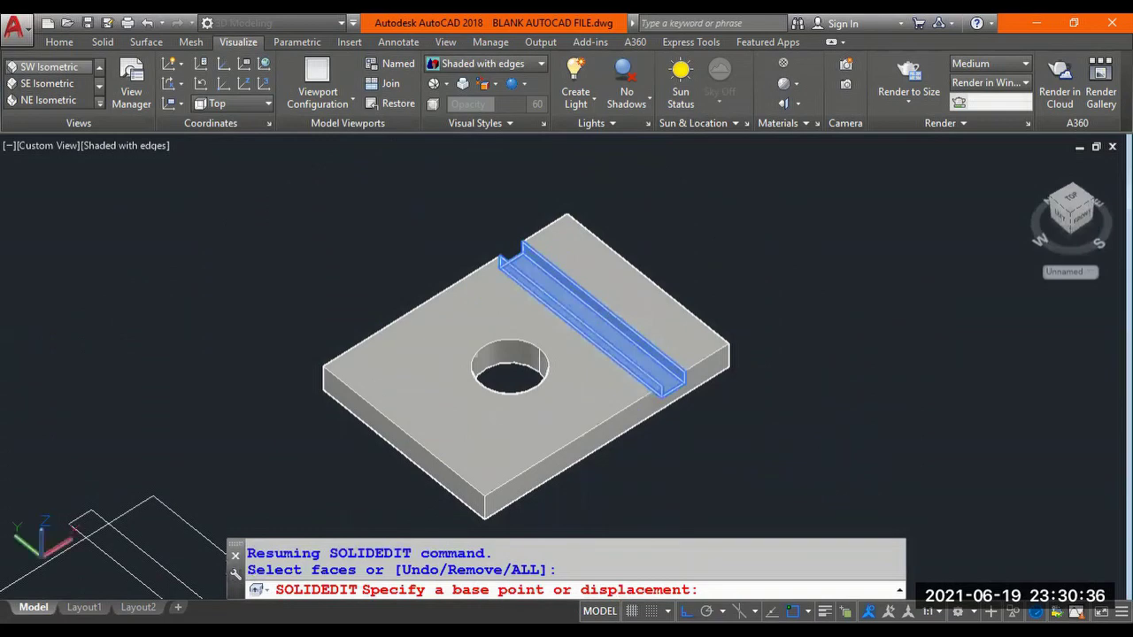
pyautogui.scroll(3, 831, 421)
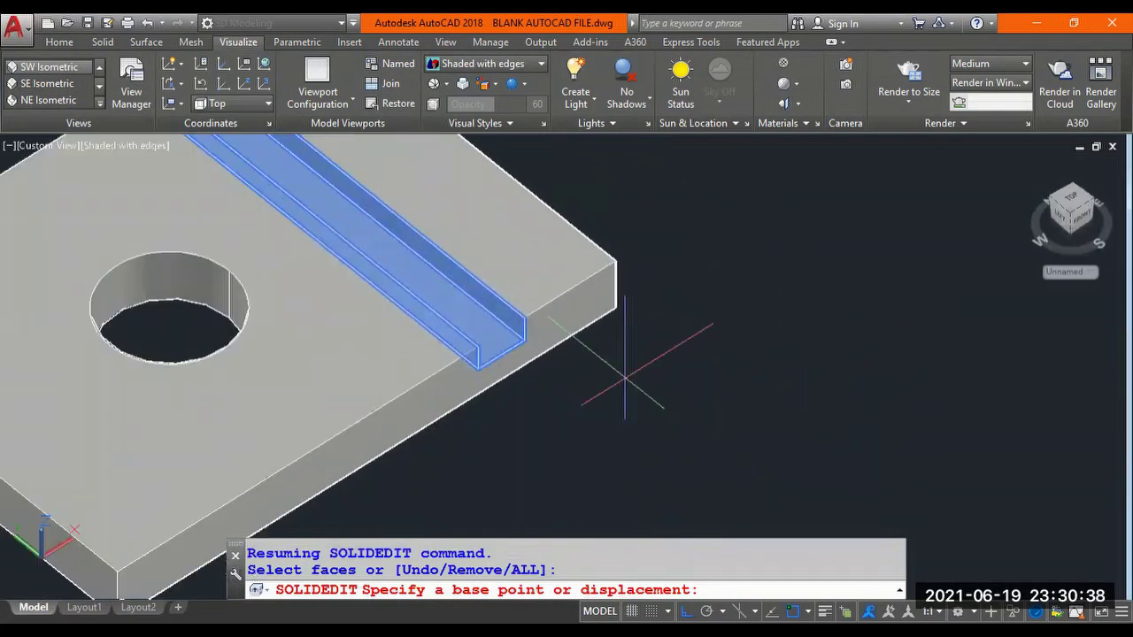
pyautogui.middleClick(753, 407)
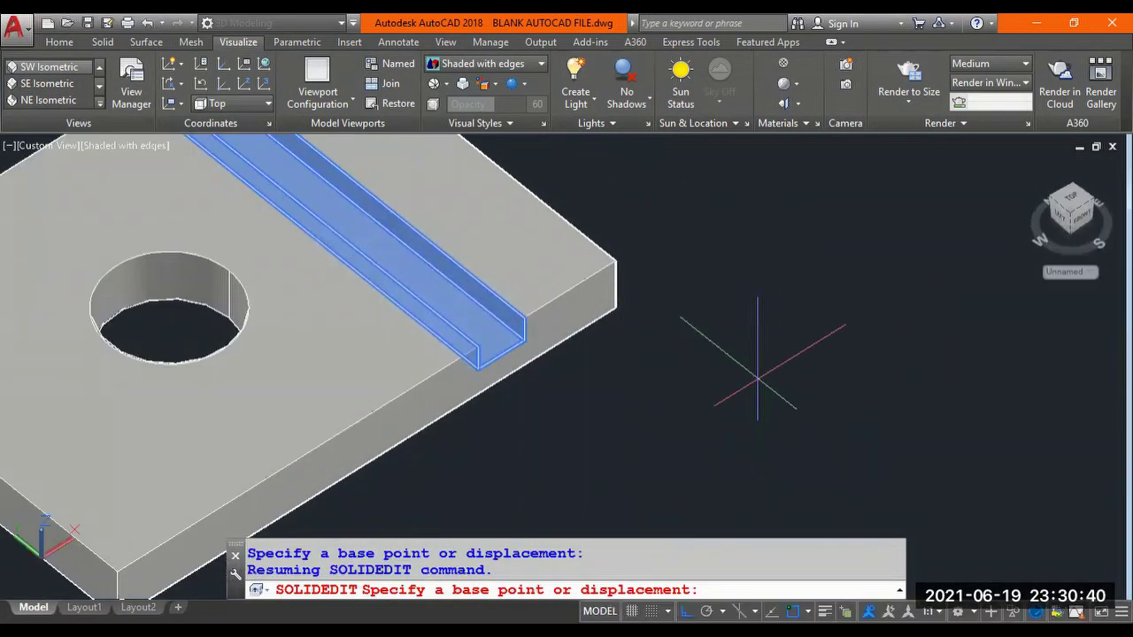
pyautogui.click(797, 390)
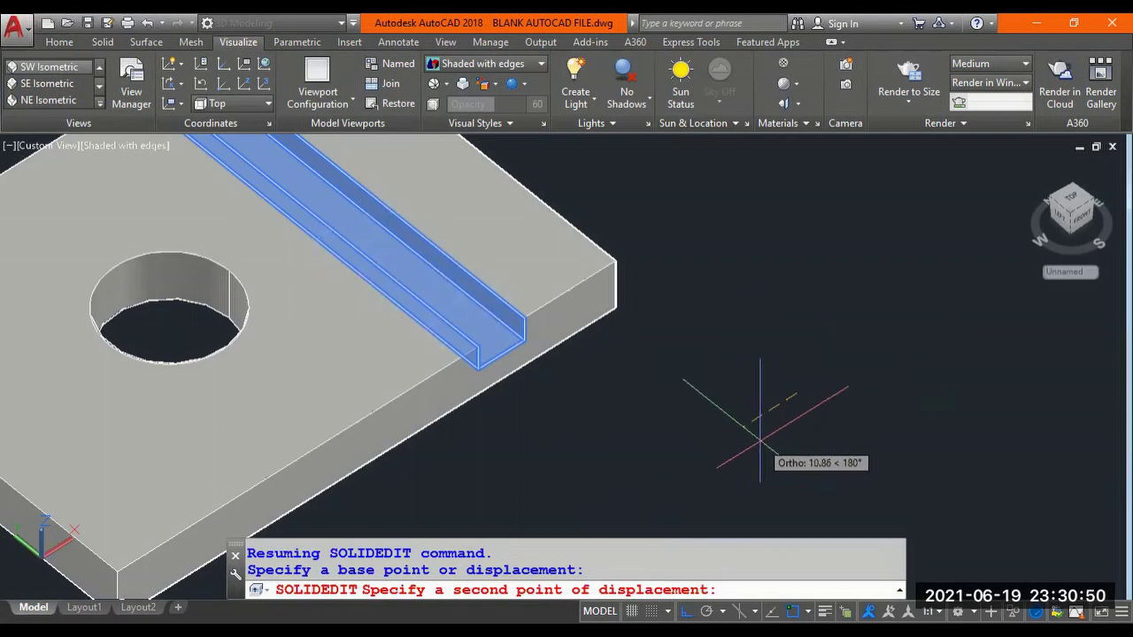
pyautogui.write('10')
pyautogui.press('Return')
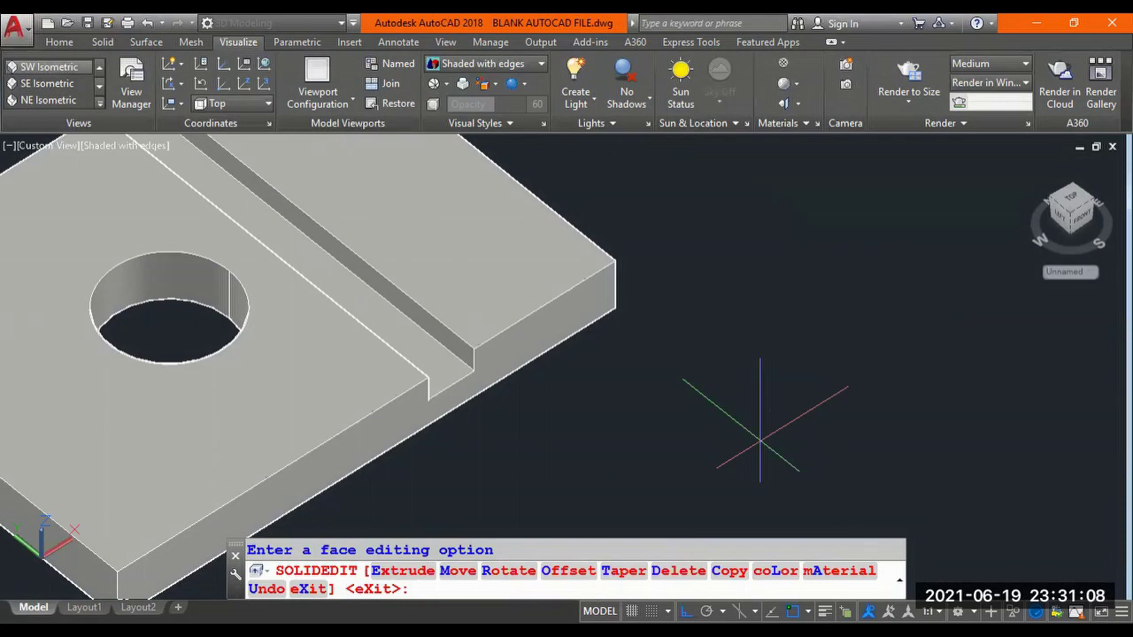
# Exit SOLIDEDIT and zoom to the drawing extents with Z, E.
pyautogui.press('Return')
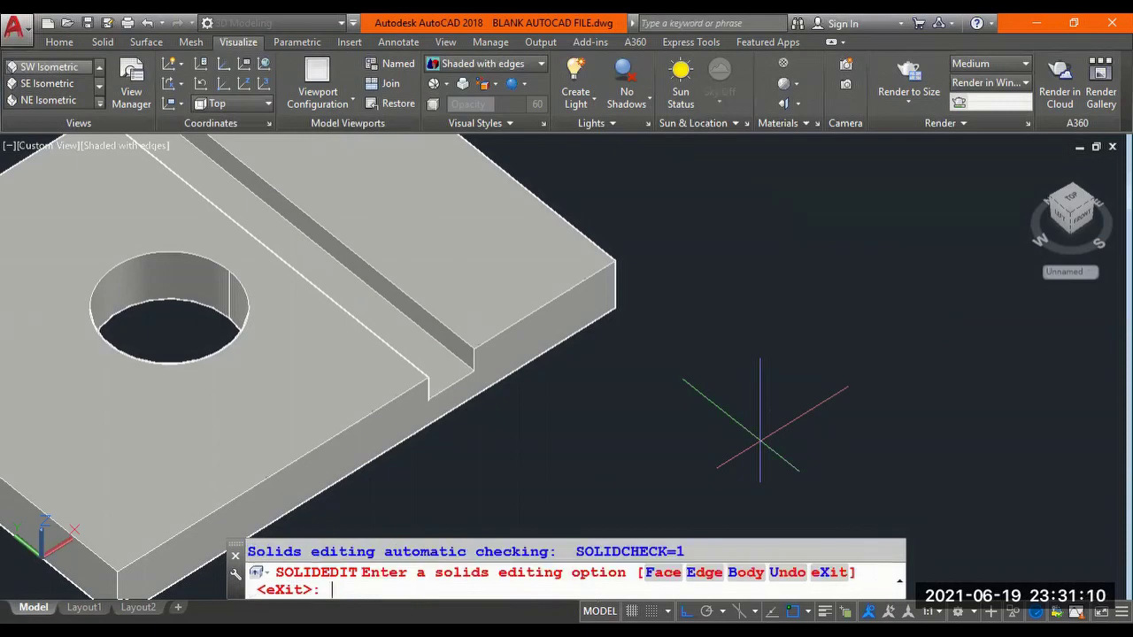
pyautogui.write('z')
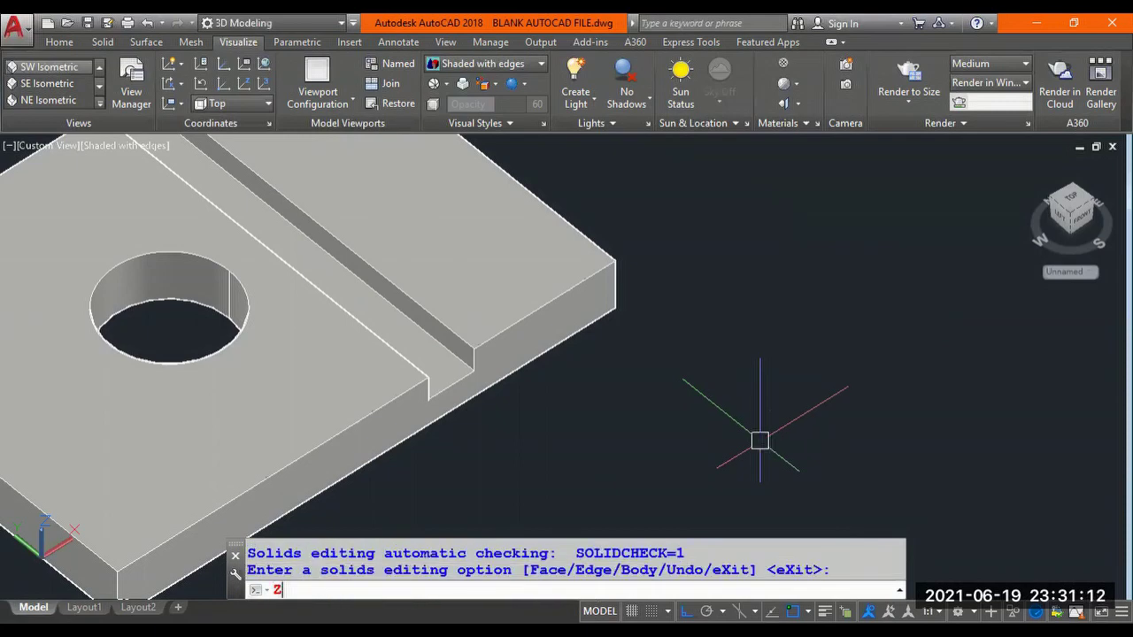
pyautogui.press('Return')
pyautogui.write('E')
pyautogui.press('Return')
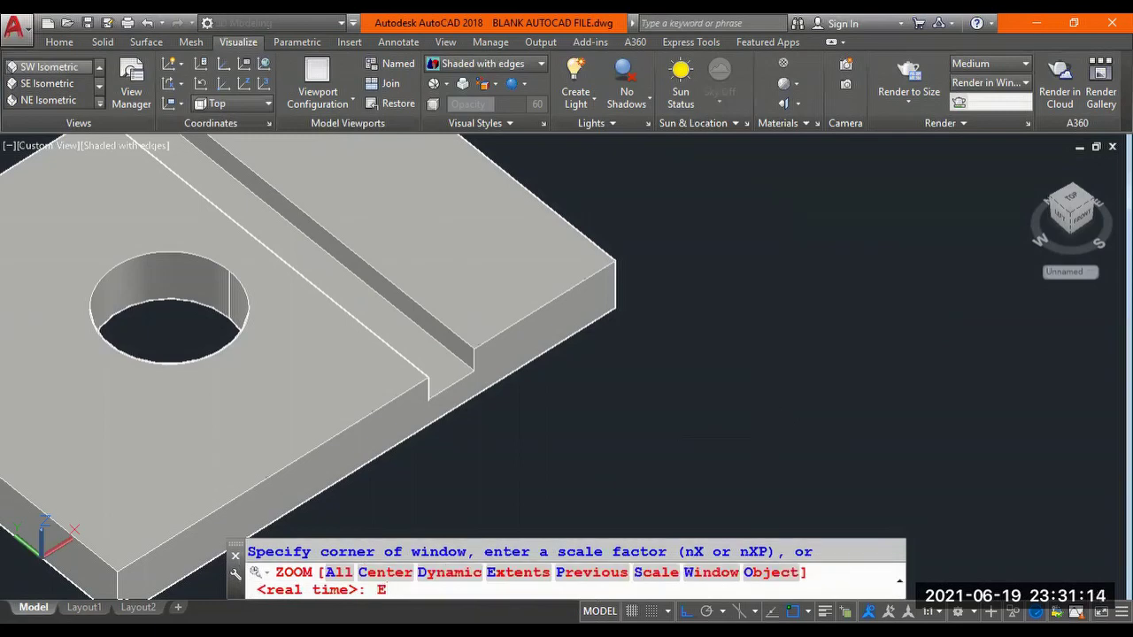
pyautogui.press('Return')
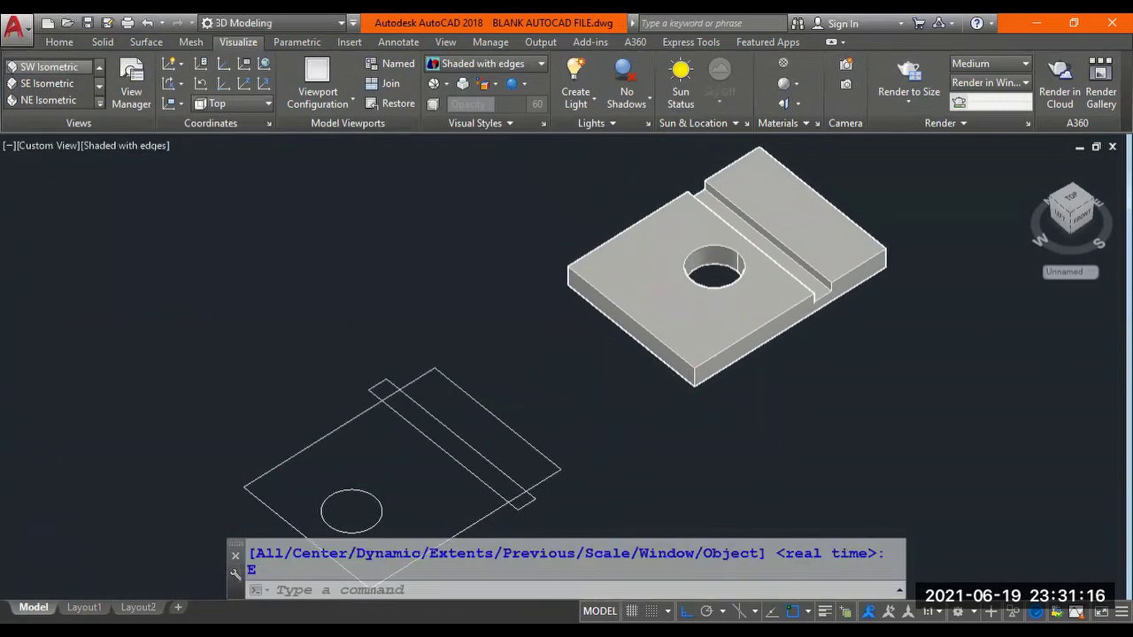
# Orbit and zoom in to inspect the plate's hole and shifted groove.
pyautogui.scroll(2, 503, 445)
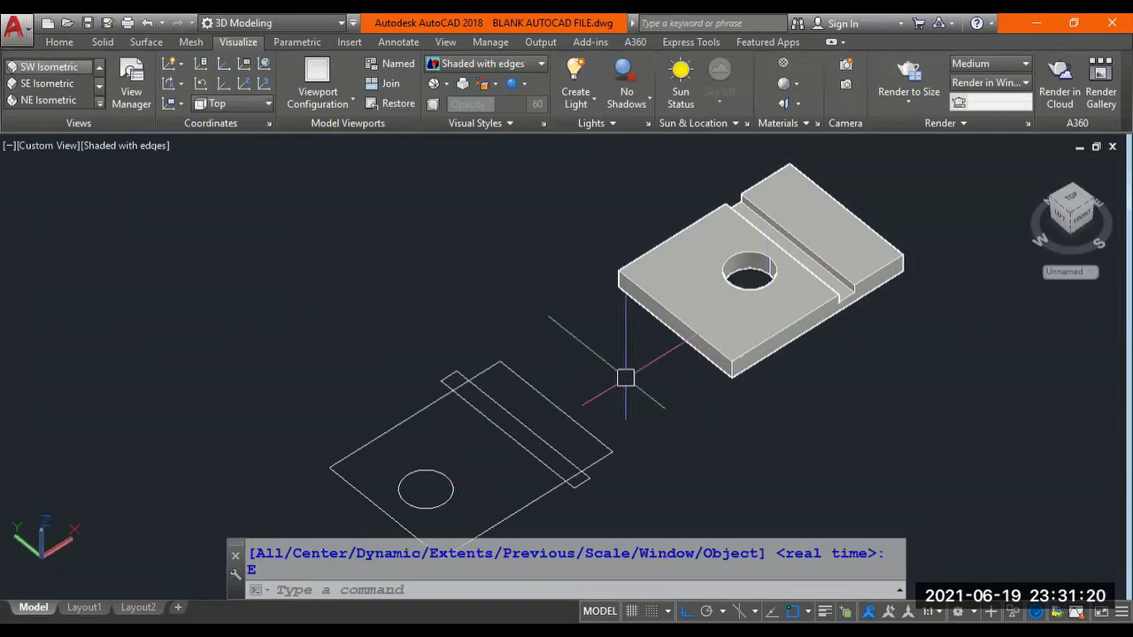
pyautogui.moveTo(615, 360)
pyautogui.keyDown('shift'); pyautogui.mouseDown(button='middle')
pyautogui.moveTo(584, 356)
pyautogui.moveTo(557, 326)
pyautogui.mouseUp(button='middle'); pyautogui.keyUp('shift')
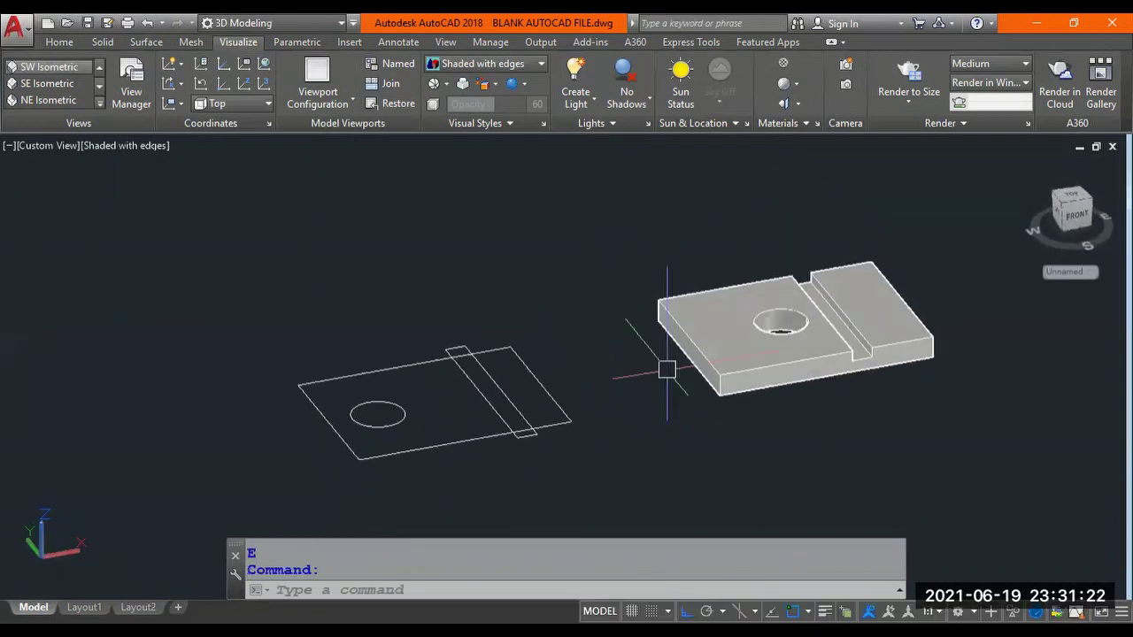
pyautogui.scroll(3, 664, 367)
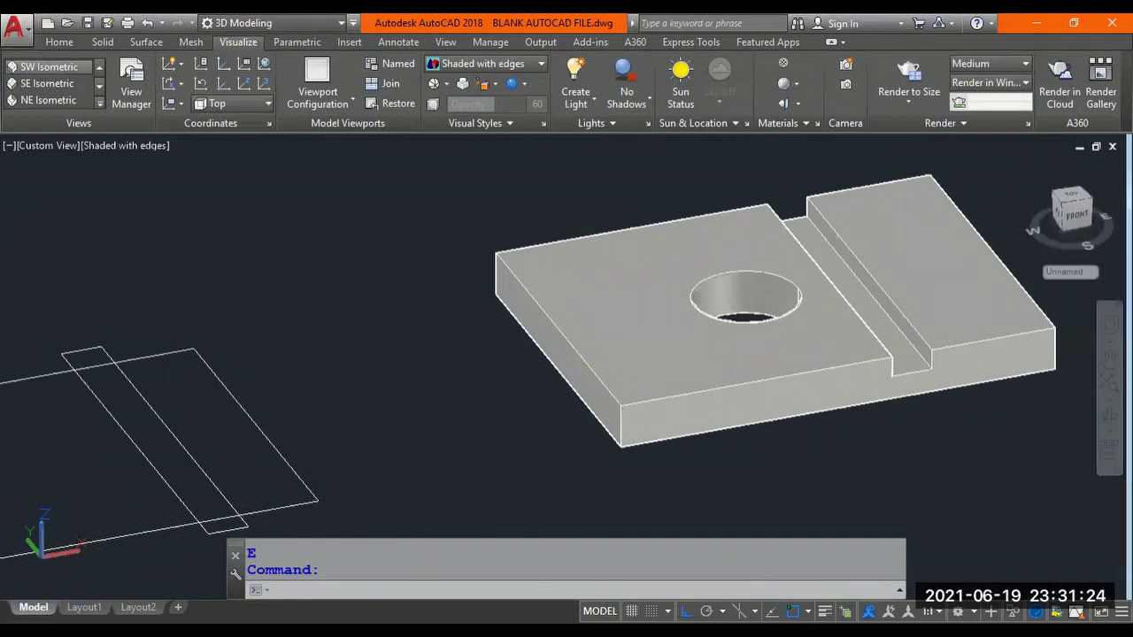
pyautogui.keyDown('shift'); pyautogui.moveTo(464, 375); pyautogui.dragTo(574, 392, button='middle'); pyautogui.keyUp('shift')
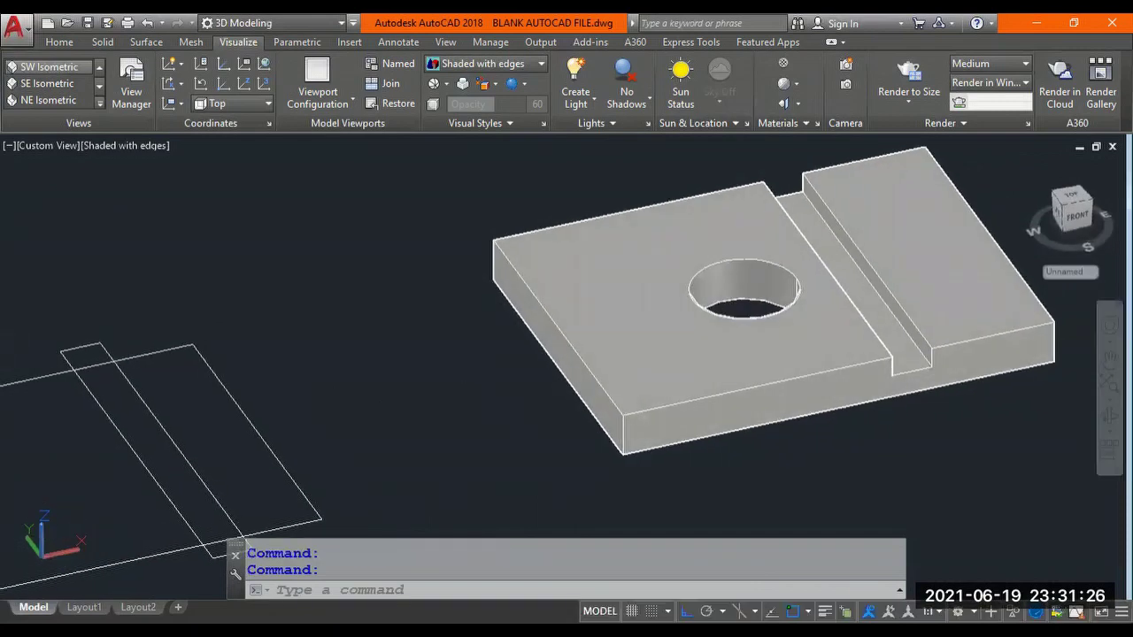
pyautogui.scroll(2, 683, 348)
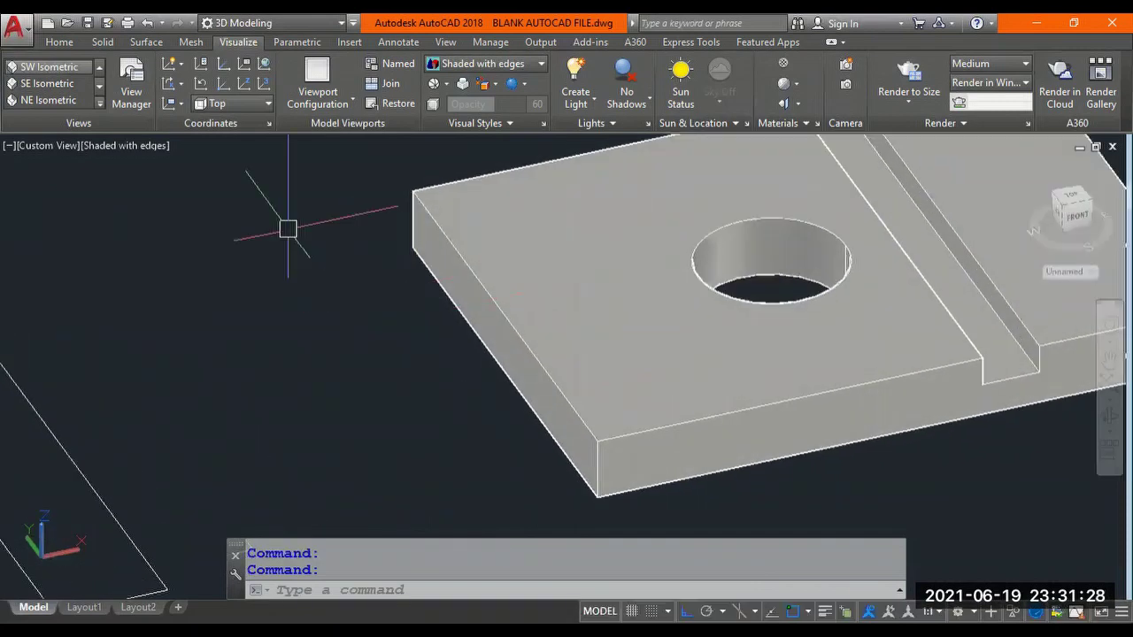